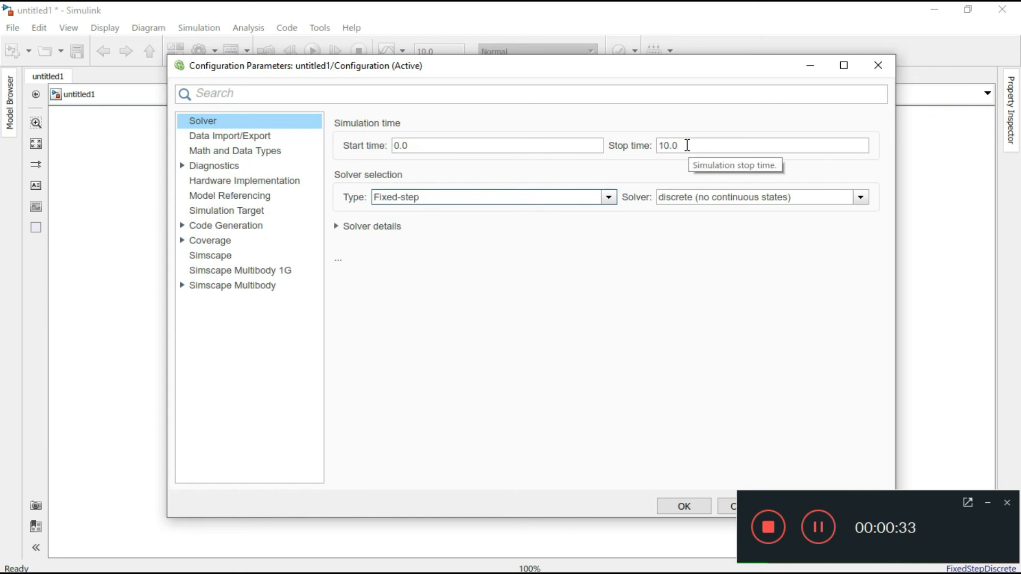
- Set the solver type to Fixed-step with the discrete (no continuous states) solver and accept the configuration parameters
{"action": "left_click", "coordinate": [607, 203]}
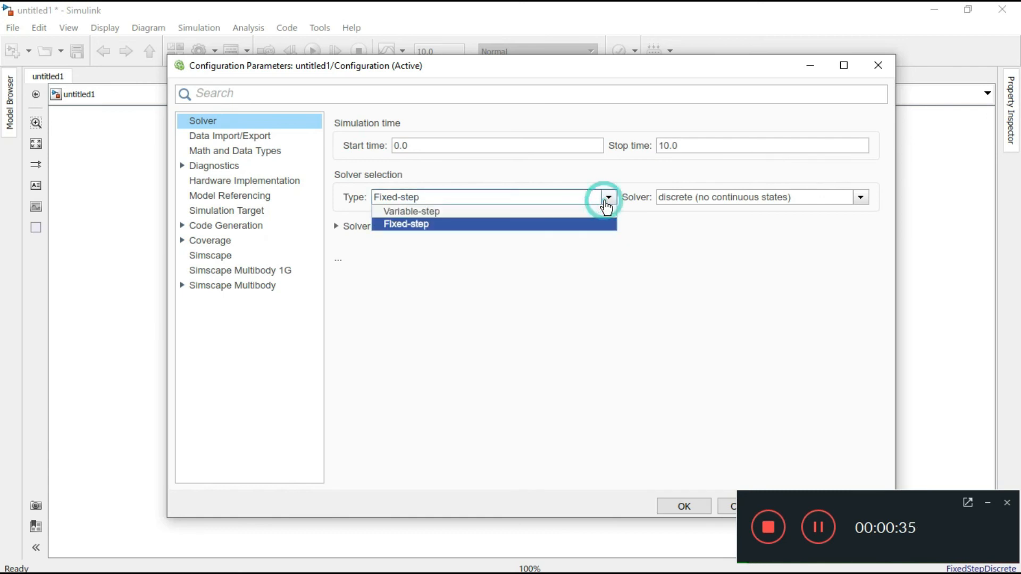
{"action": "left_click", "coordinate": [544, 225]}
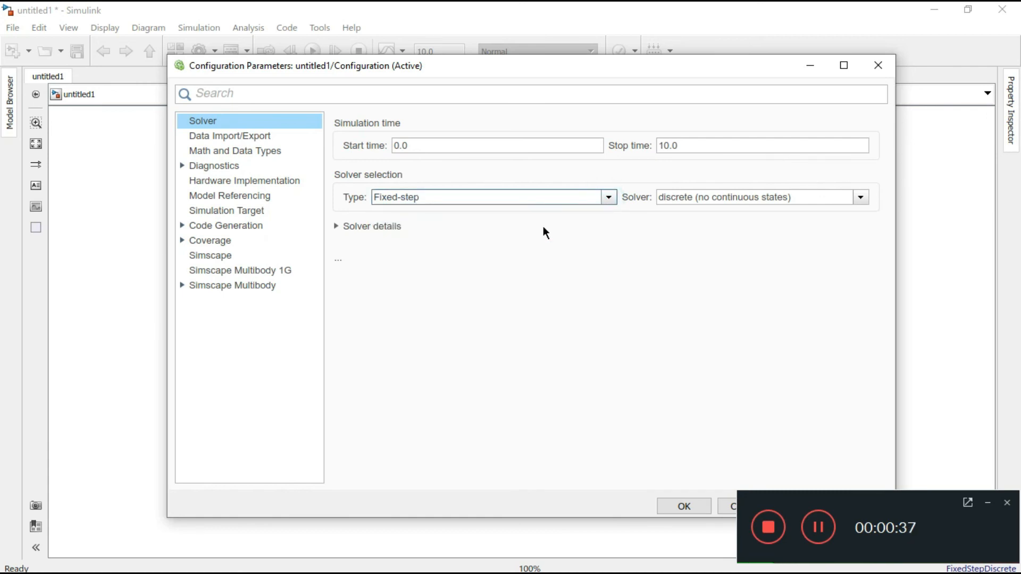
{"action": "left_click", "coordinate": [733, 201]}
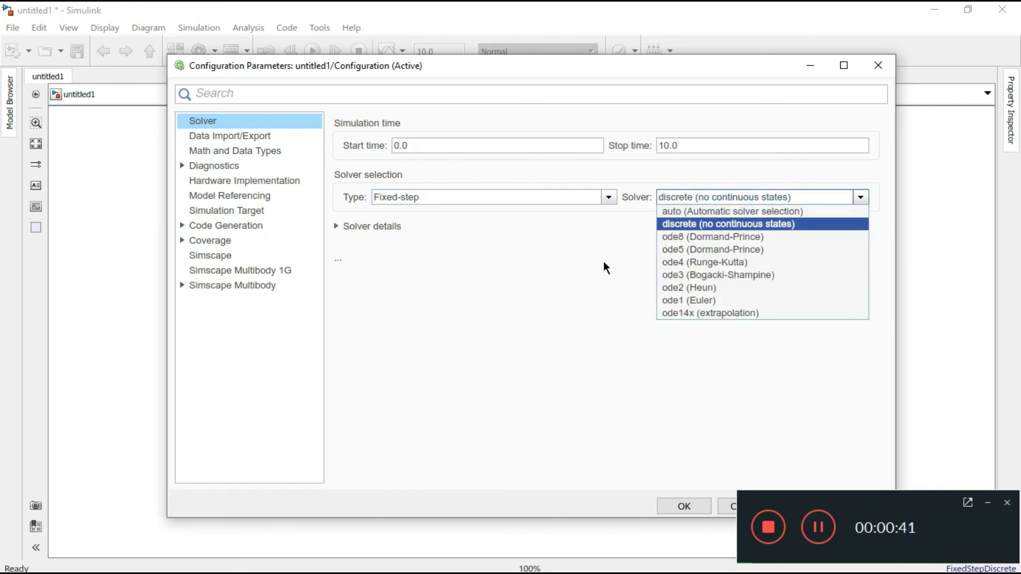
{"action": "left_click", "coordinate": [679, 227]}
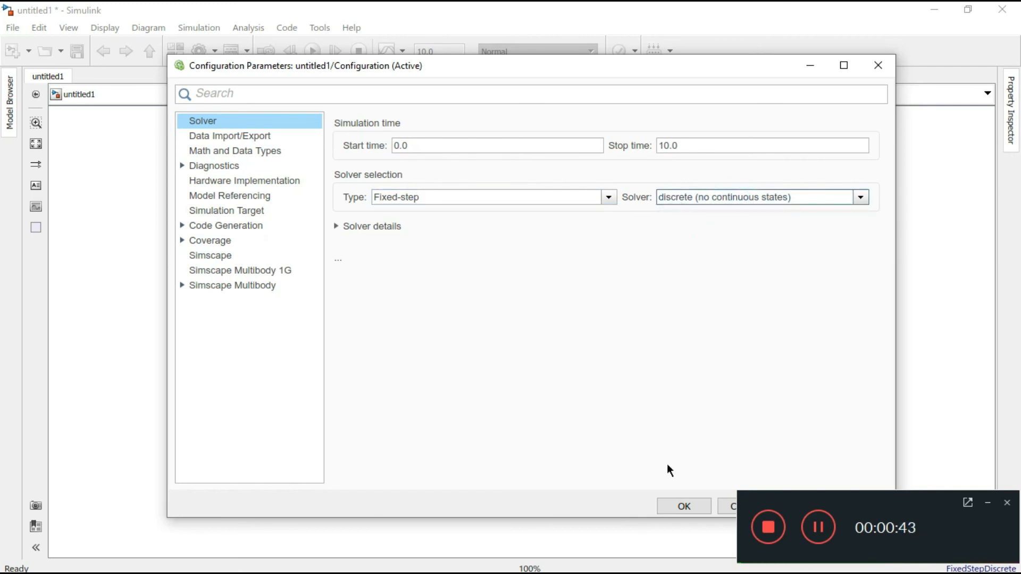
{"action": "left_click", "coordinate": [681, 509]}
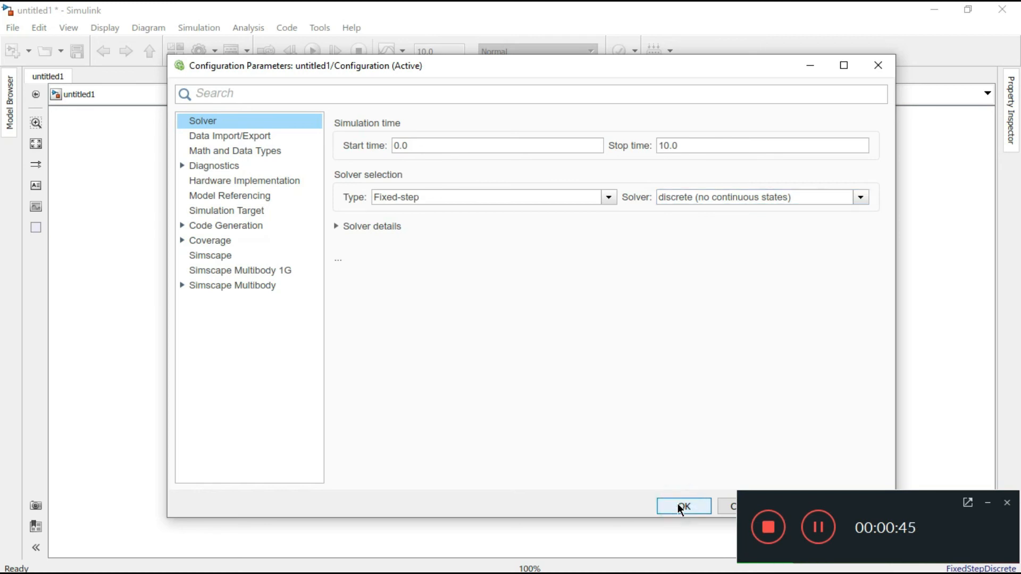
{"action": "left_click", "coordinate": [678, 505]}
{"action": "left_click", "coordinate": [680, 508]}
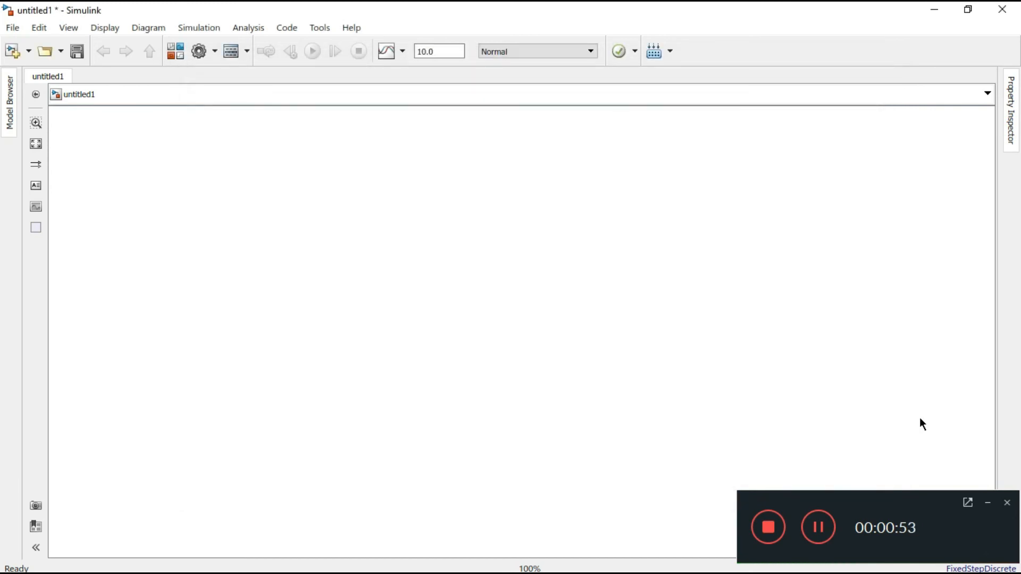
- Add a Series RLC Branch block from the library's RLC branch search results to the empty model
{"action": "left_click", "coordinate": [179, 53]}
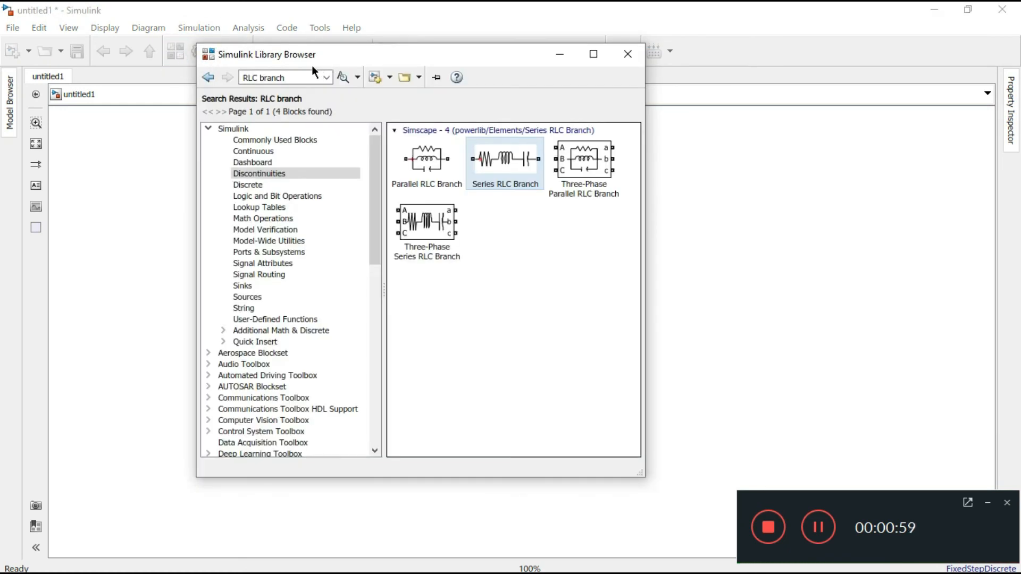
{"action": "left_click", "coordinate": [298, 77]}
{"action": "left_click", "coordinate": [298, 77]}
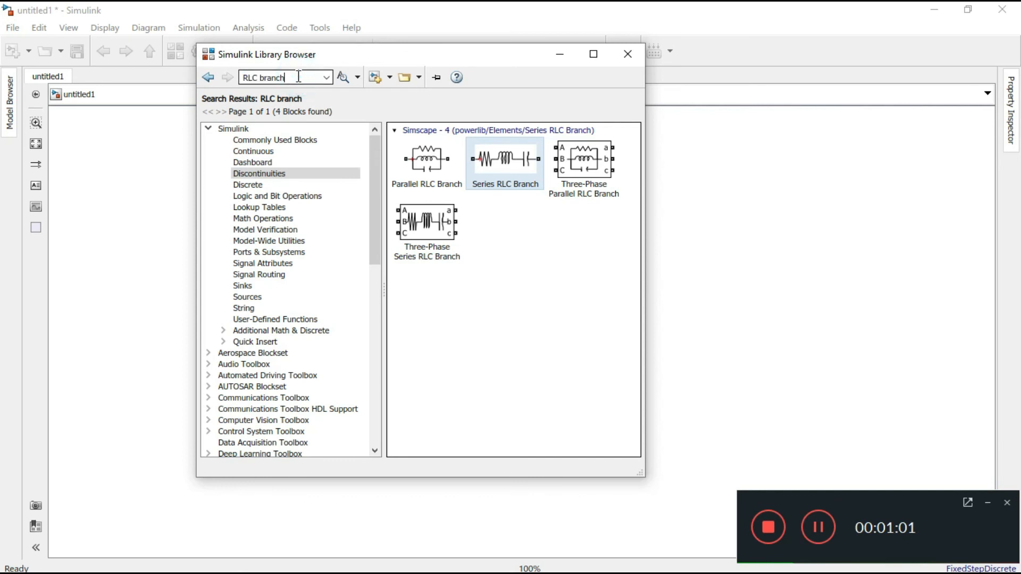
{"action": "left_click", "coordinate": [500, 161]}
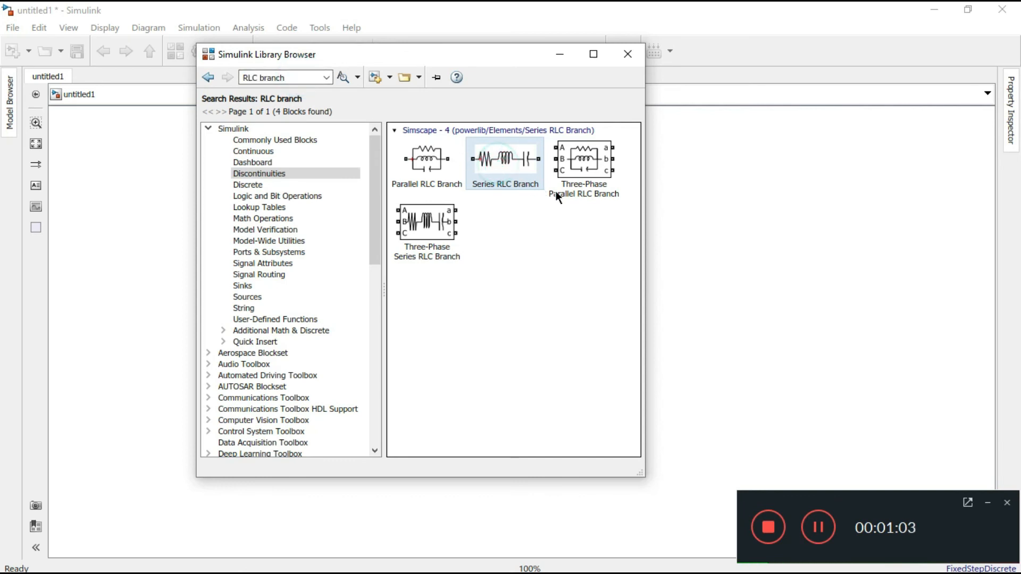
{"action": "left_click", "coordinate": [710, 217]}
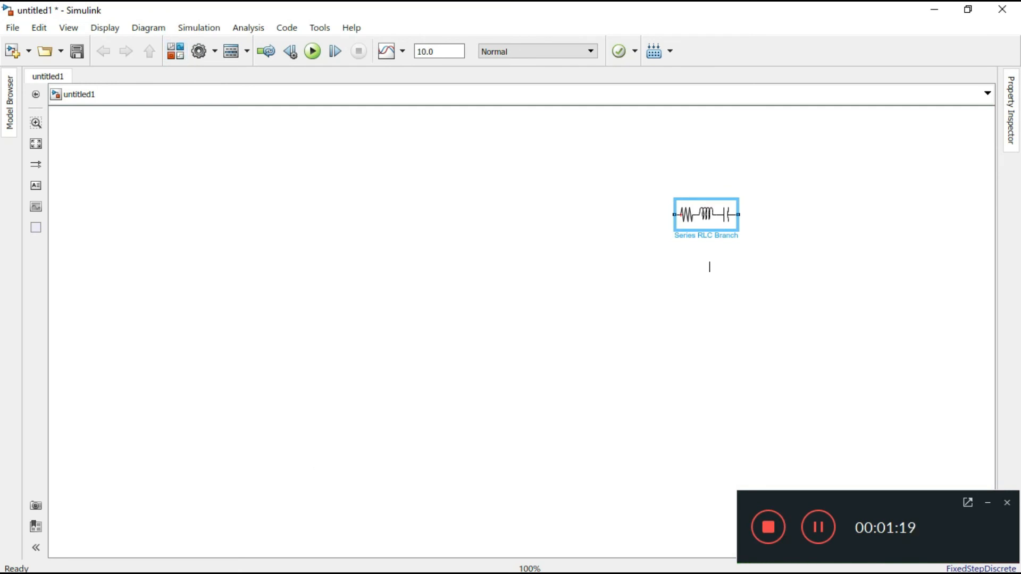
- Search the block library for AC current and place an AC Current Source above the Series RLC Branch
{"action": "left_click", "coordinate": [176, 51]}
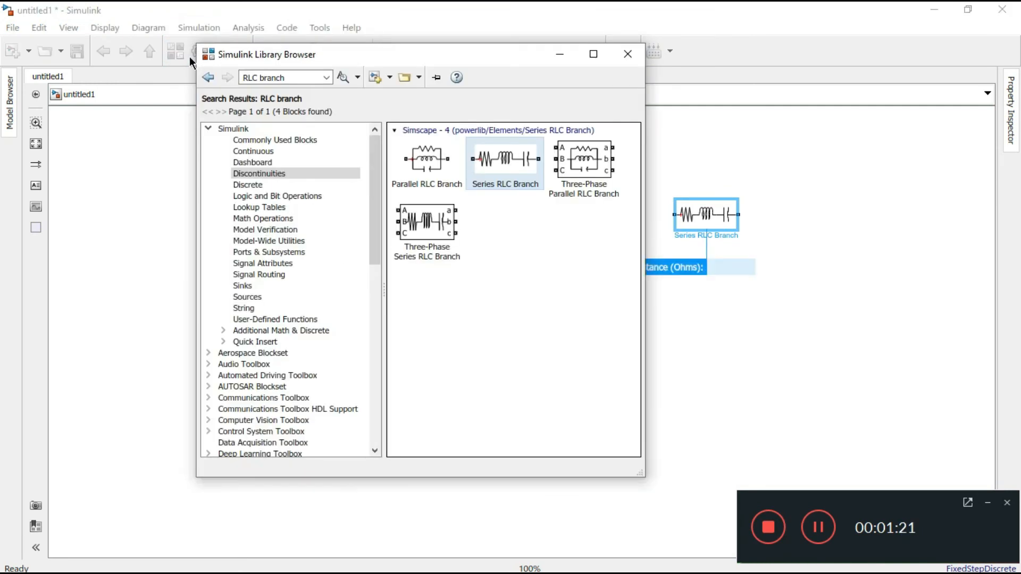
{"action": "left_click", "coordinate": [300, 78]}
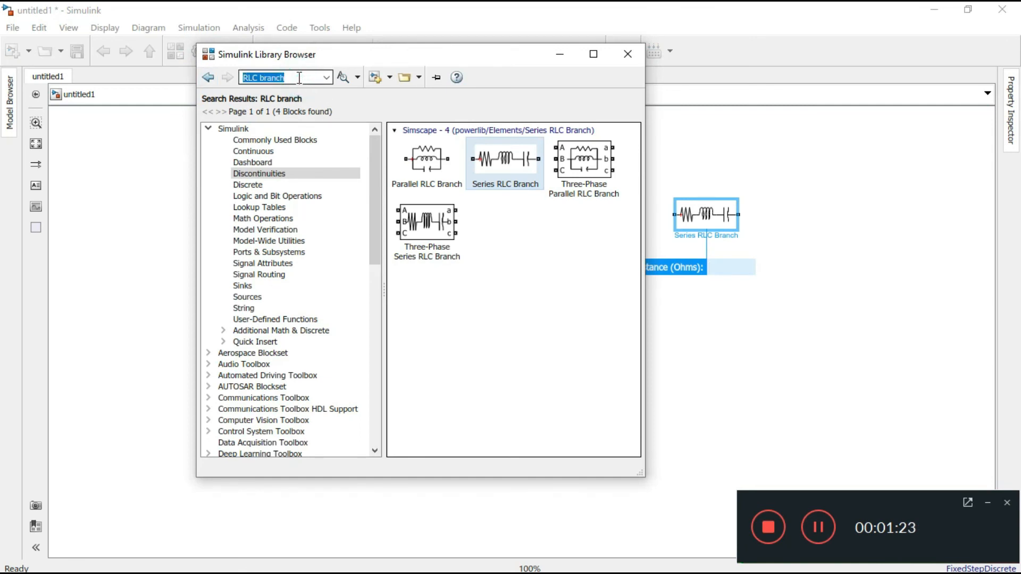
{"action": "type", "text": "AC"}
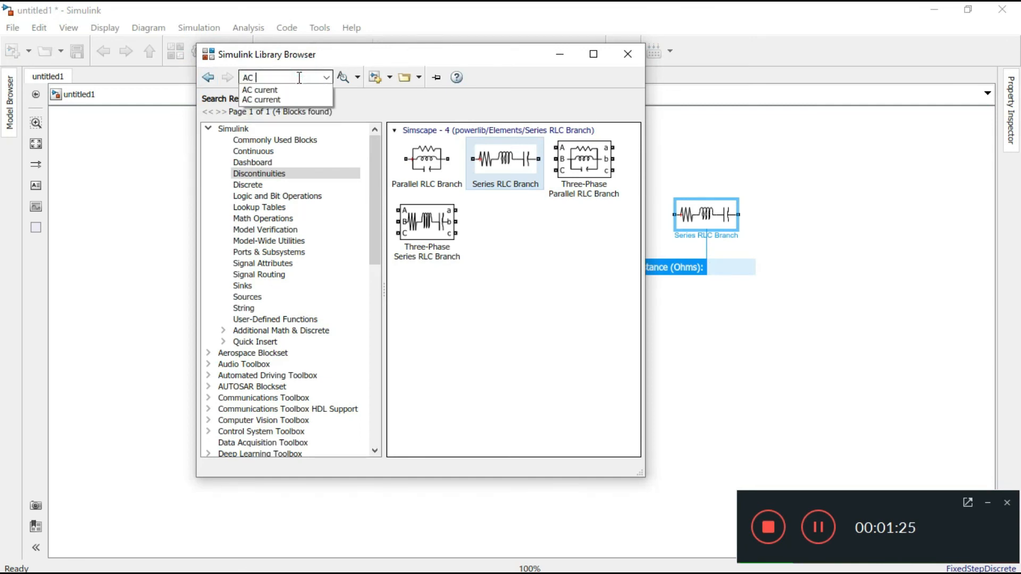
{"action": "type", "text": " current"}
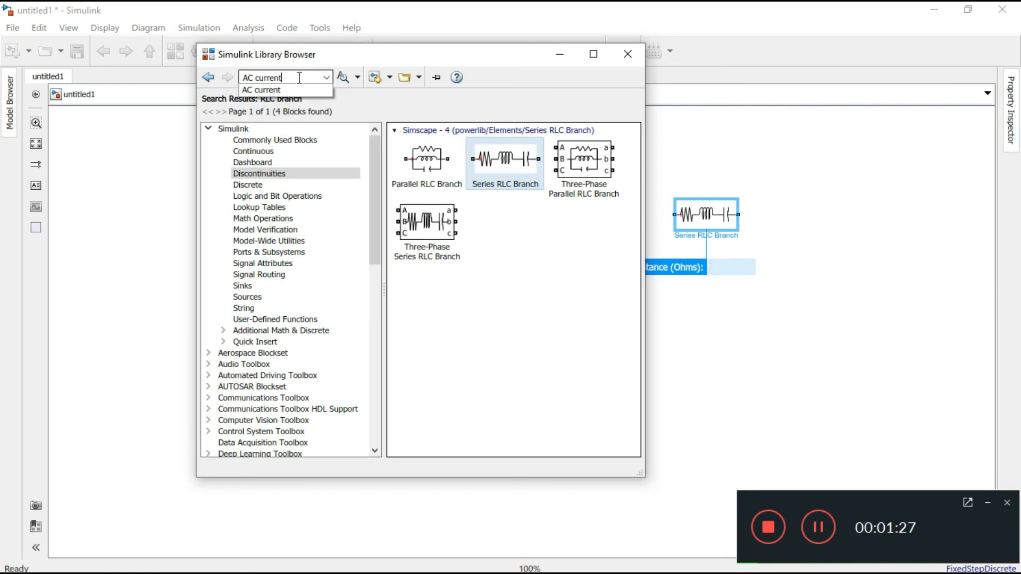
{"action": "key", "text": "Return"}
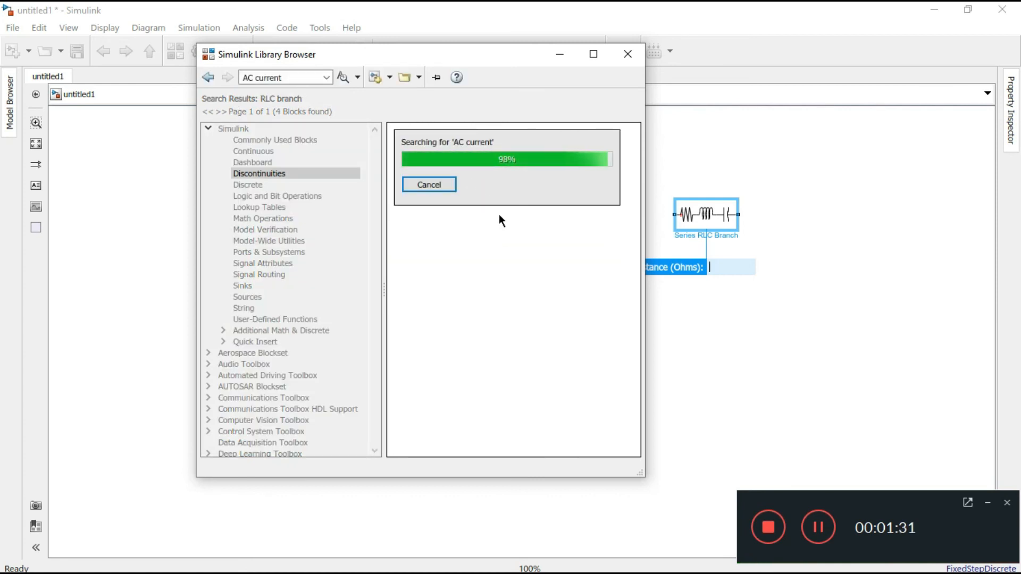
{"action": "left_click_drag", "start_coordinate": [492, 148], "coordinate": [682, 164]}
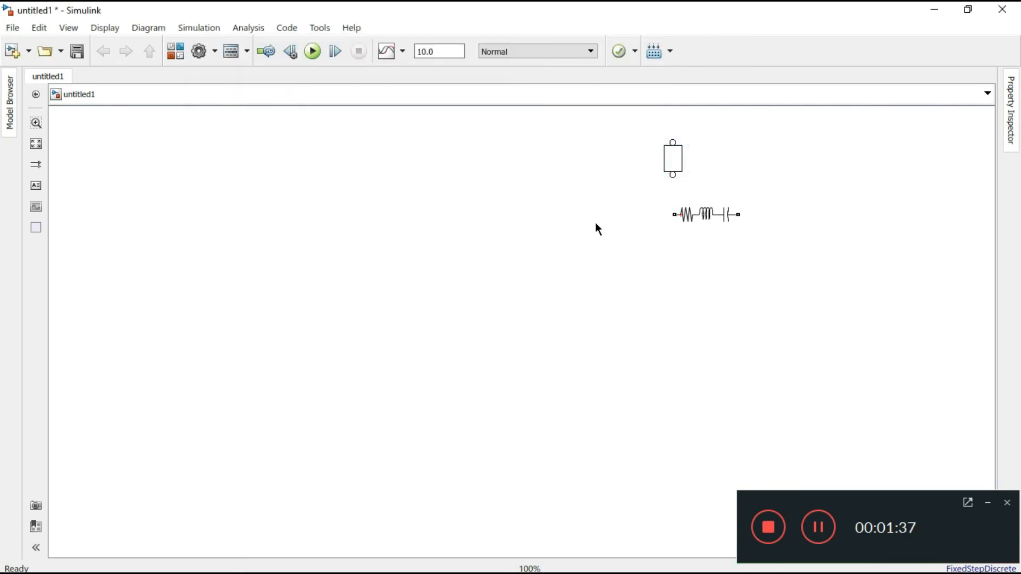
{"action": "mouse_move", "coordinate": [595, 222]}
{"action": "left_mouse_down"}
{"action": "mouse_move", "coordinate": [675, 158]}
{"action": "mouse_move", "coordinate": [595, 222]}
{"action": "left_mouse_up"}
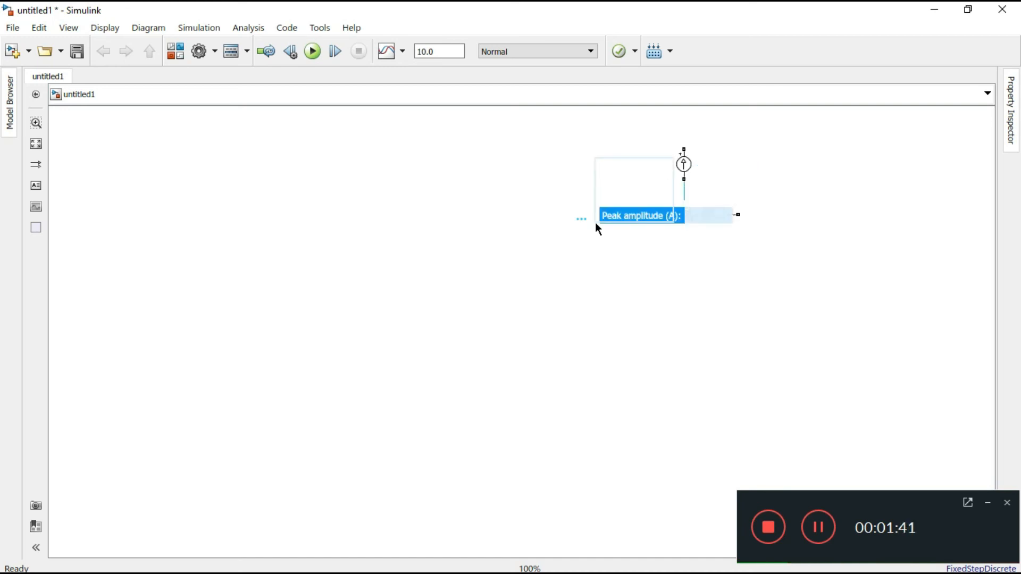
{"action": "left_click", "coordinate": [595, 222]}
- Make two copies of the AC Current Source block
{"action": "left_click", "coordinate": [686, 167]}
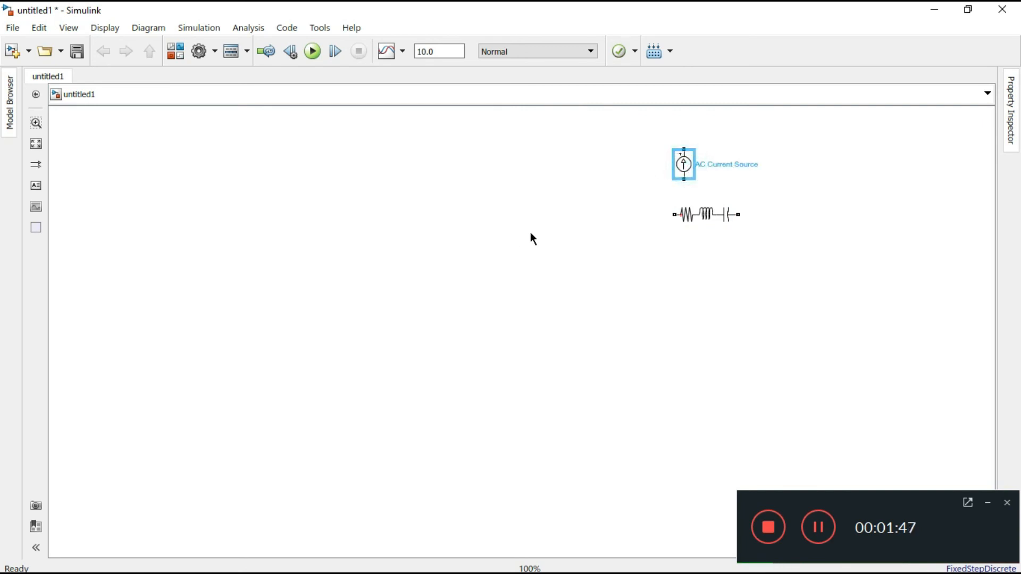
{"action": "key", "text": "ctrl+v"}
{"action": "key", "text": "ctrl+v"}
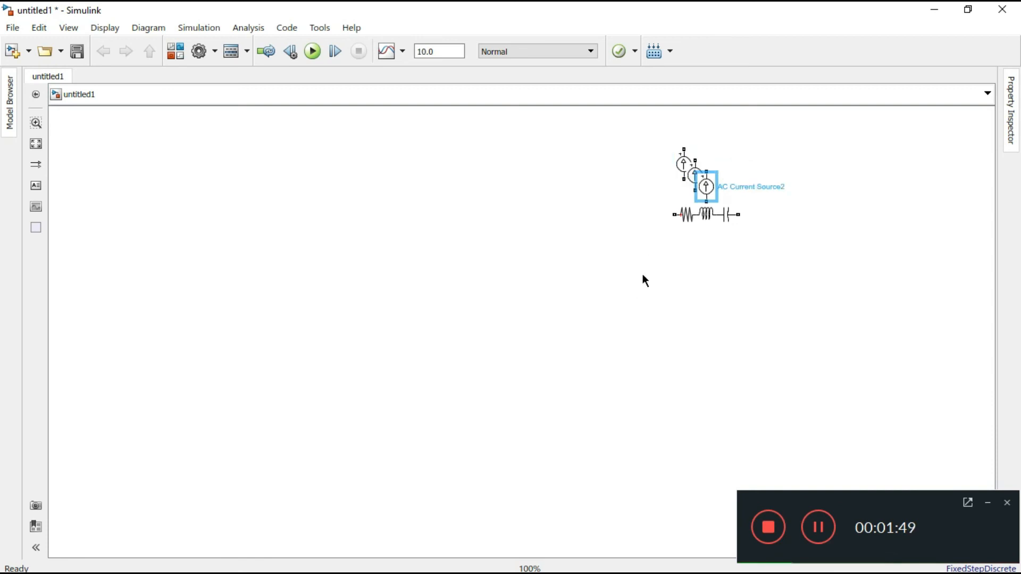
- Move the Series RLC Branch further below the current sources and make four copies of it
{"action": "left_click_drag", "start_coordinate": [687, 215], "coordinate": [670, 260]}
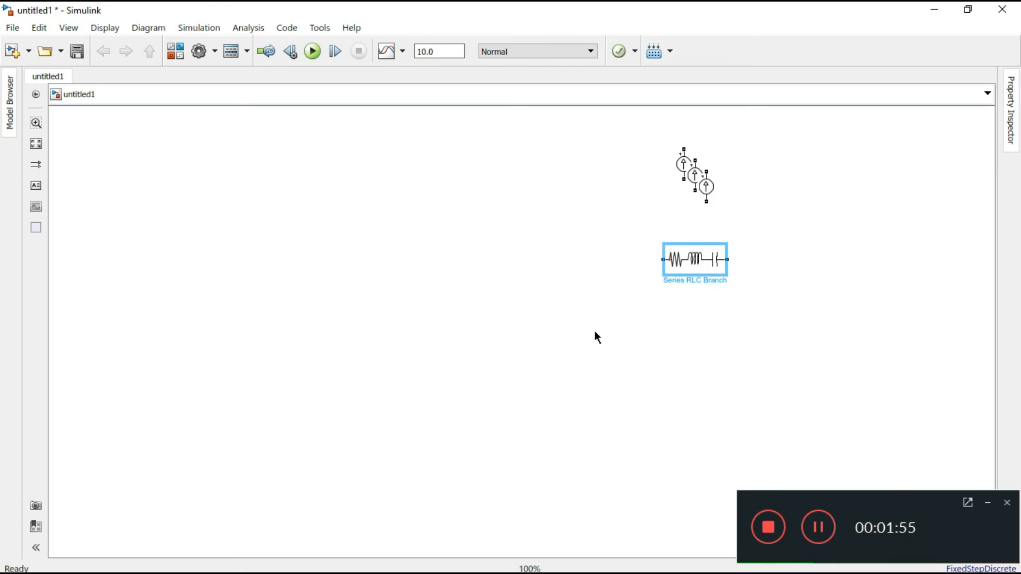
{"action": "key", "text": "ctrl+v"}
{"action": "key", "text": "ctrl+v"}
{"action": "key", "text": "ctrl+v"}
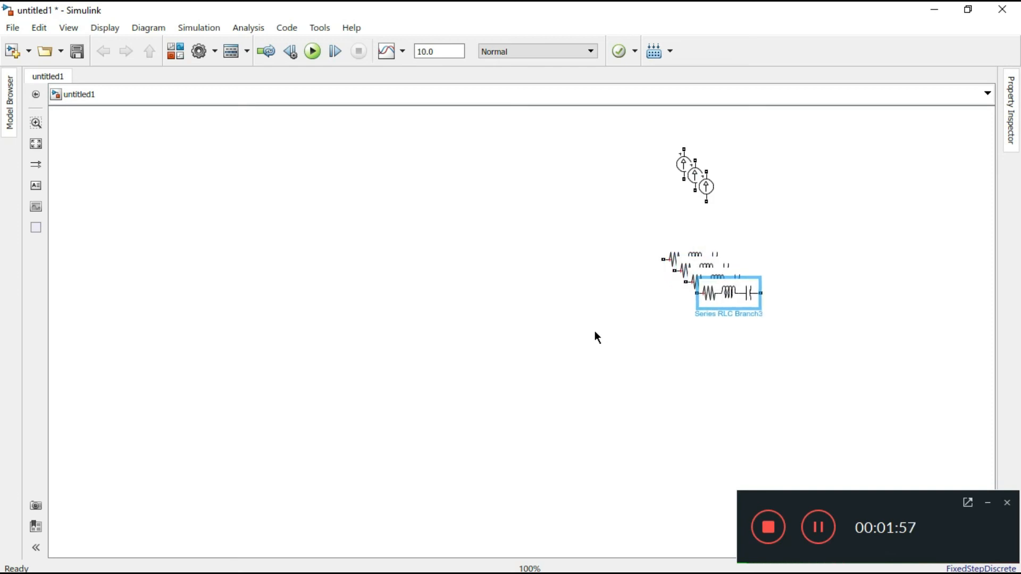
{"action": "key", "text": "ctrl+v"}
- Arrange two of the AC Current Source blocks in a row and place one Series RLC Branch between them
{"action": "left_click_drag", "start_coordinate": [705, 193], "coordinate": [347, 220]}
{"action": "left_click", "coordinate": [340, 212]}
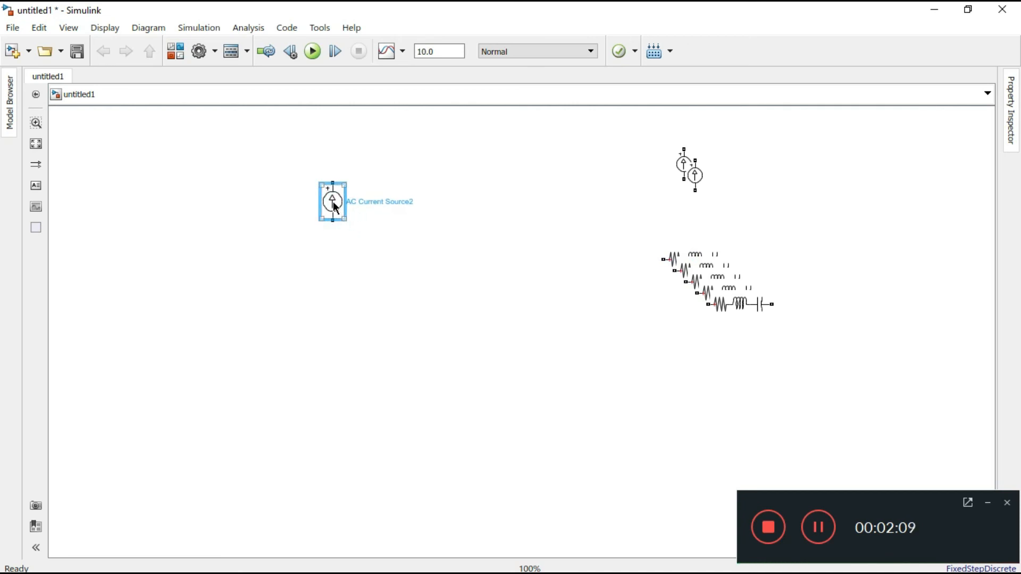
{"action": "left_click_drag", "start_coordinate": [697, 186], "coordinate": [641, 213]}
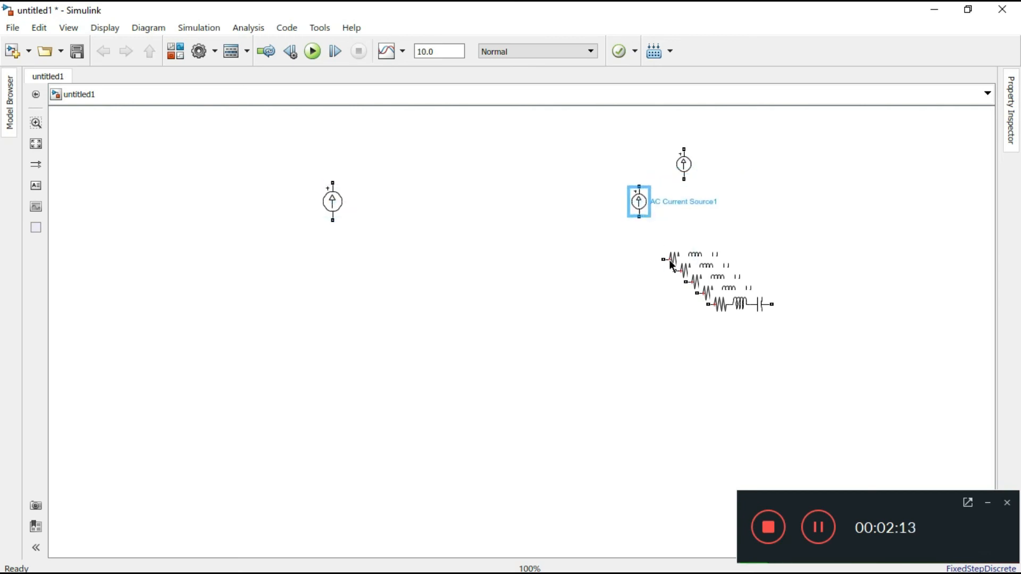
{"action": "left_click_drag", "start_coordinate": [736, 302], "coordinate": [468, 193]}
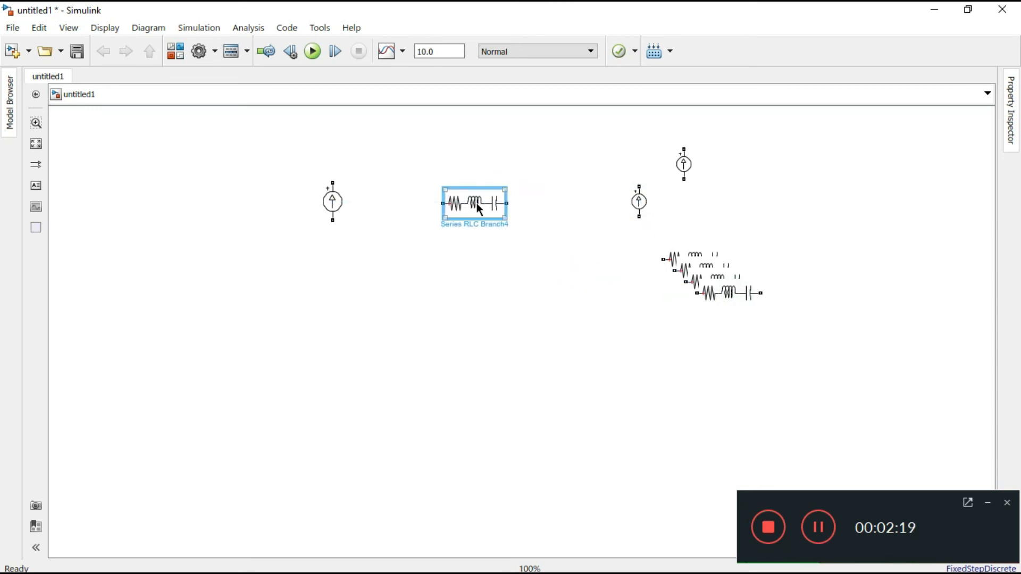
- Change the branch type of the Series RLC Branch between the two current sources to L
{"action": "left_click", "coordinate": [479, 207]}
{"action": "double_click", "coordinate": [478, 207]}
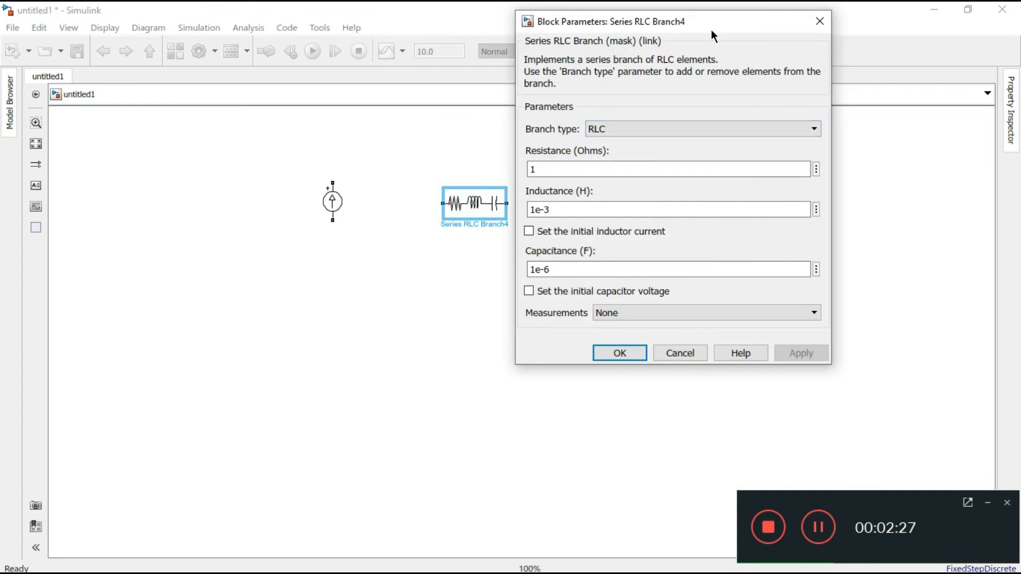
{"action": "left_click_drag", "start_coordinate": [710, 24], "coordinate": [721, 62]}
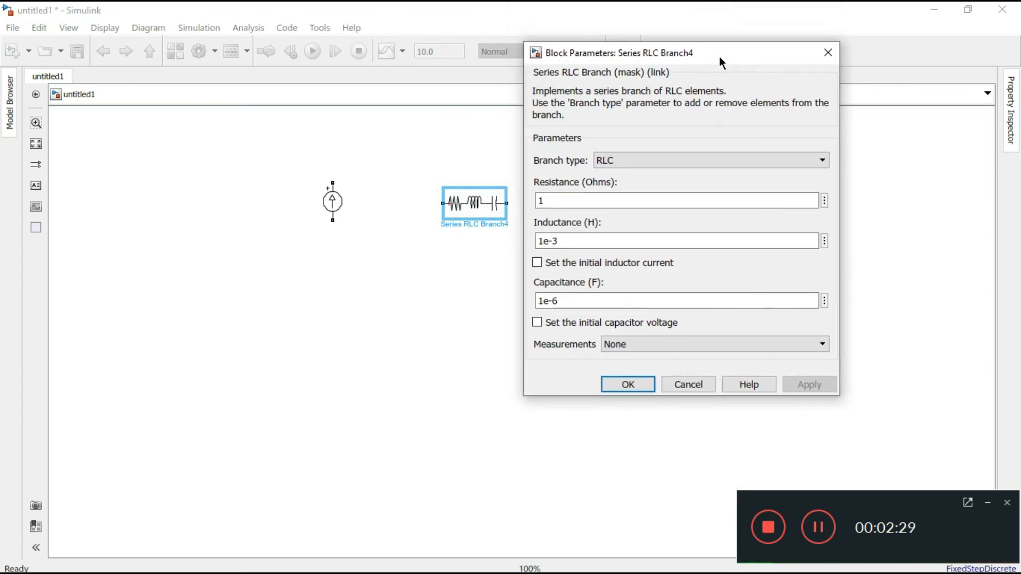
{"action": "left_click", "coordinate": [680, 161]}
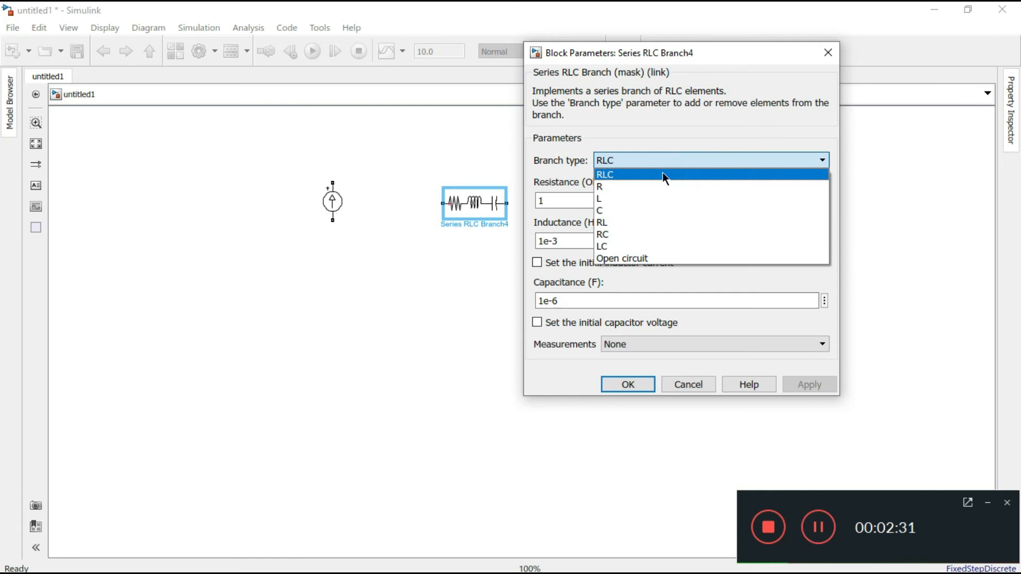
{"action": "left_click", "coordinate": [632, 198]}
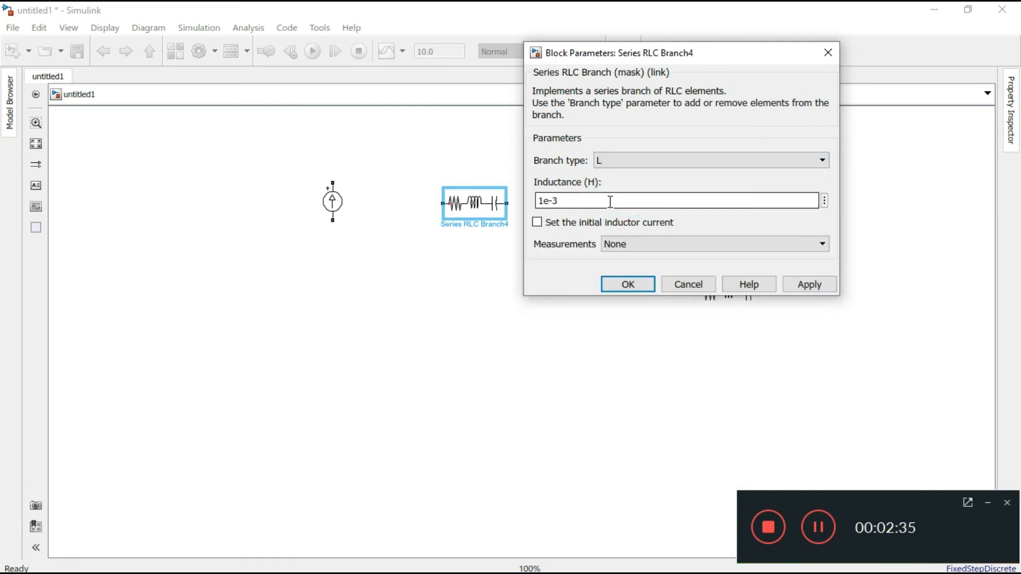
- Set the inductance of that branch to 376.9911184e-3 H and accept the block parameters
{"action": "left_click", "coordinate": [798, 530]}
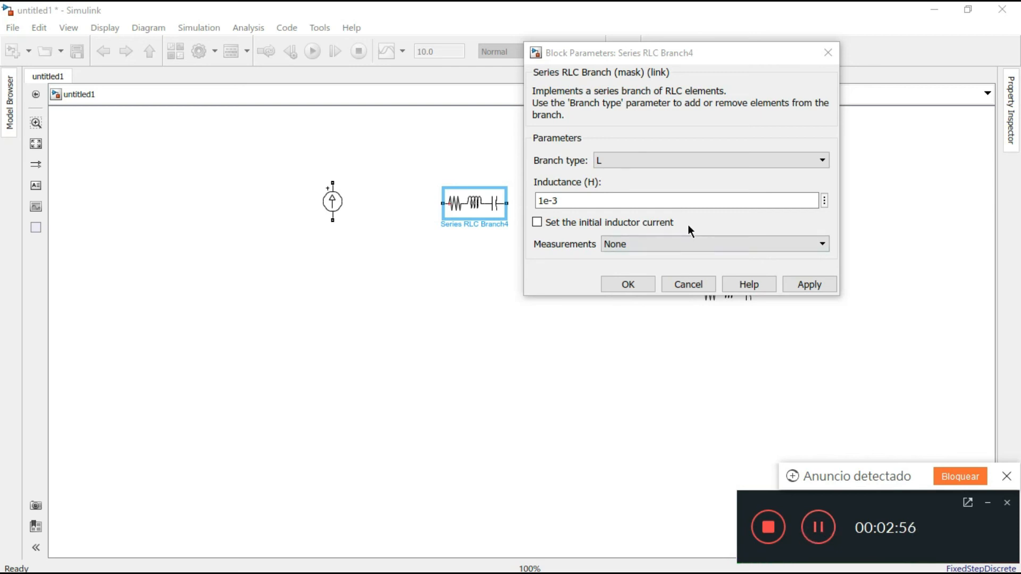
{"action": "left_click", "coordinate": [675, 201]}
{"action": "key", "text": "BackSpace"}
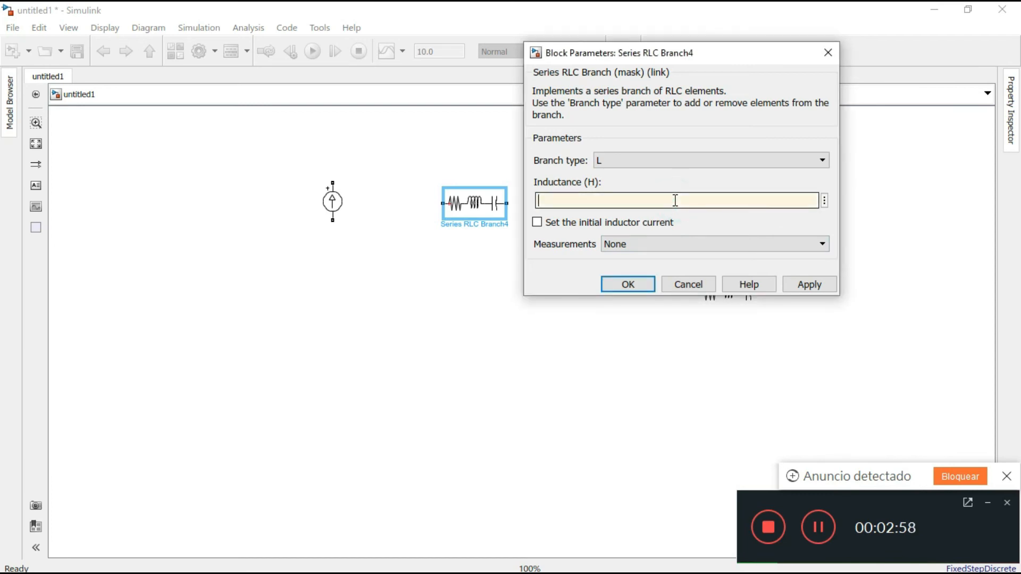
{"action": "type", "text": "376.991118"}
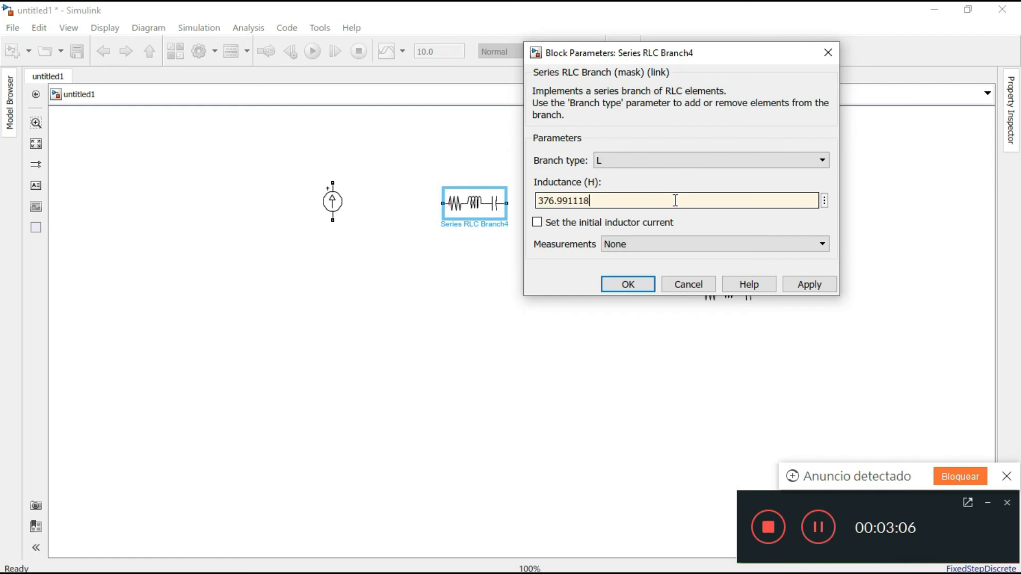
{"action": "type", "text": "4e-3"}
{"action": "left_click", "coordinate": [636, 283]}
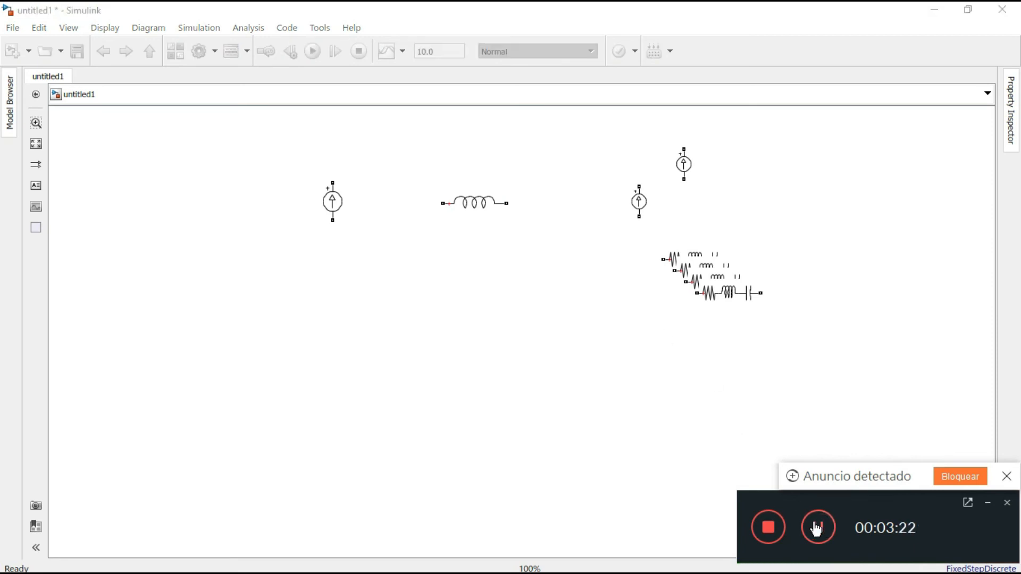
- Place a Series RLC Branch from the stack below the inductor and change its branch type to C
{"action": "left_click_drag", "start_coordinate": [739, 297], "coordinate": [496, 330]}
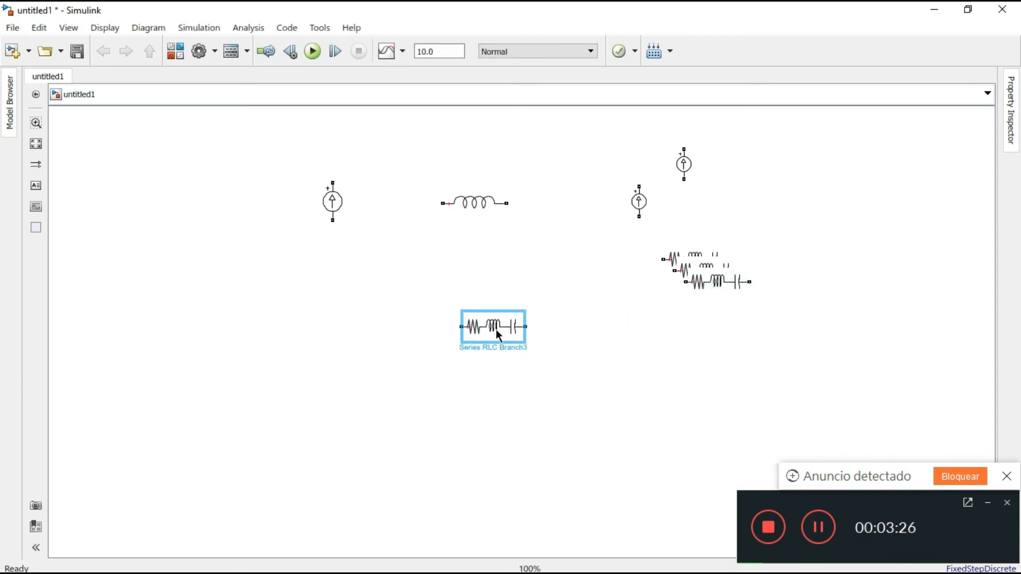
{"action": "double_click", "coordinate": [496, 330]}
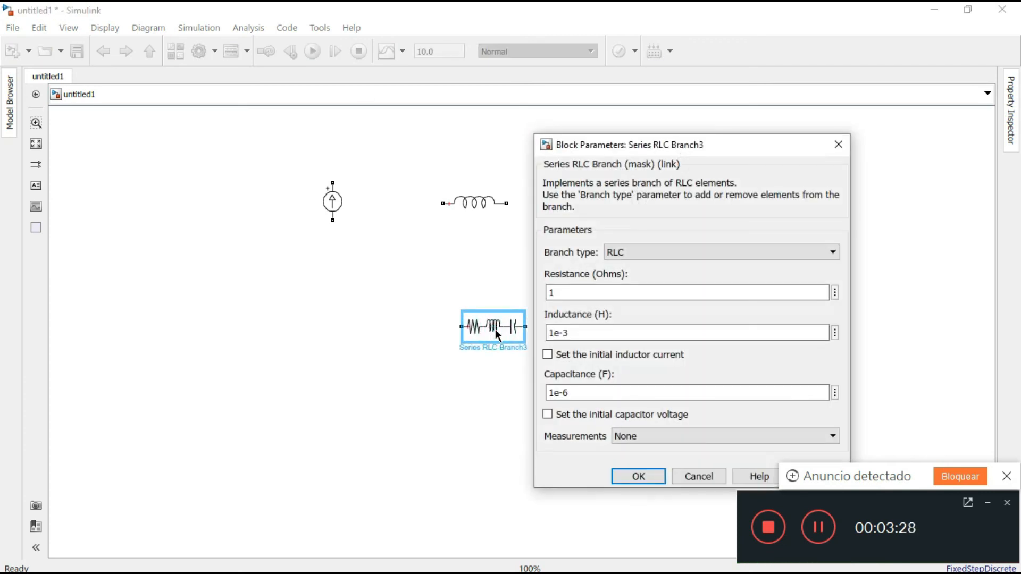
{"action": "left_click", "coordinate": [562, 330]}
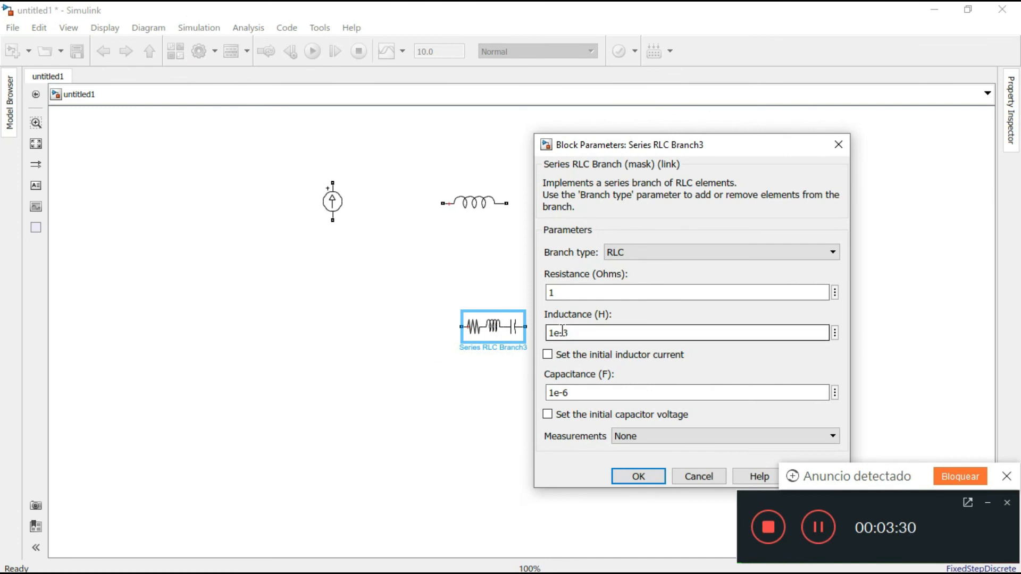
{"action": "left_click", "coordinate": [675, 251]}
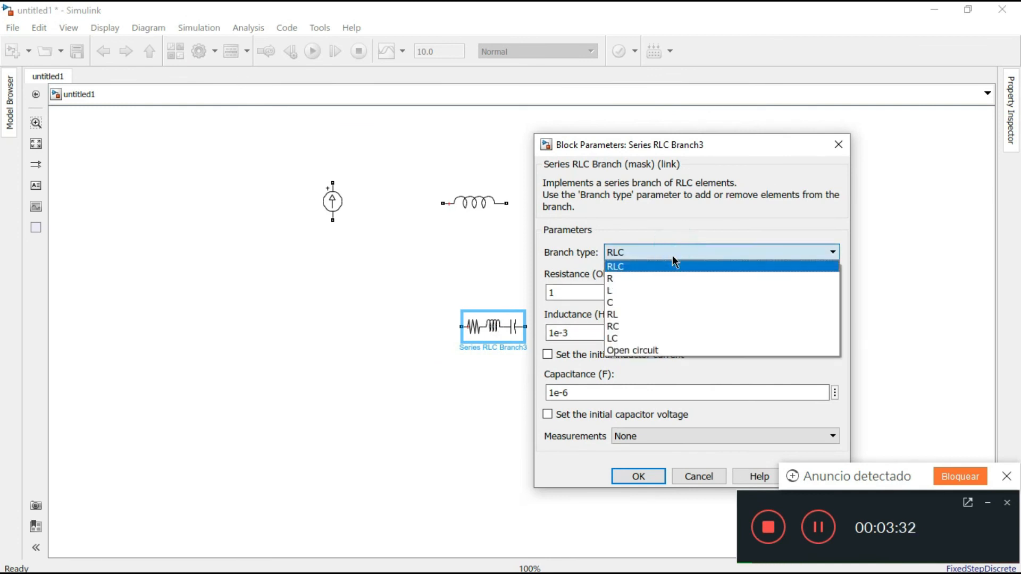
{"action": "left_click", "coordinate": [646, 301]}
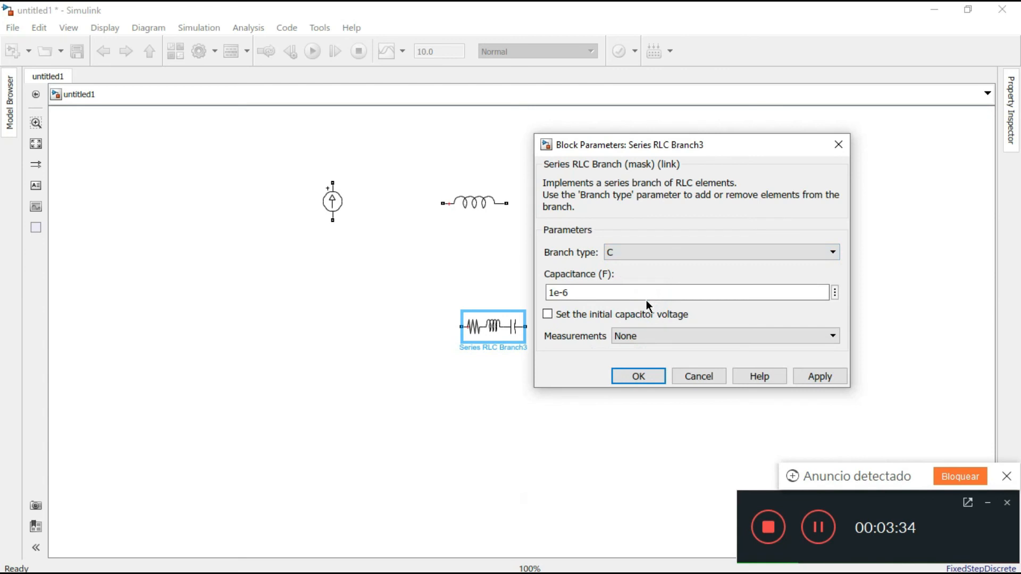
- Set the capacitance of that branch to 1e-6-1.326291192e-3 F and accept the block parameters
{"action": "double_click", "coordinate": [638, 292]}
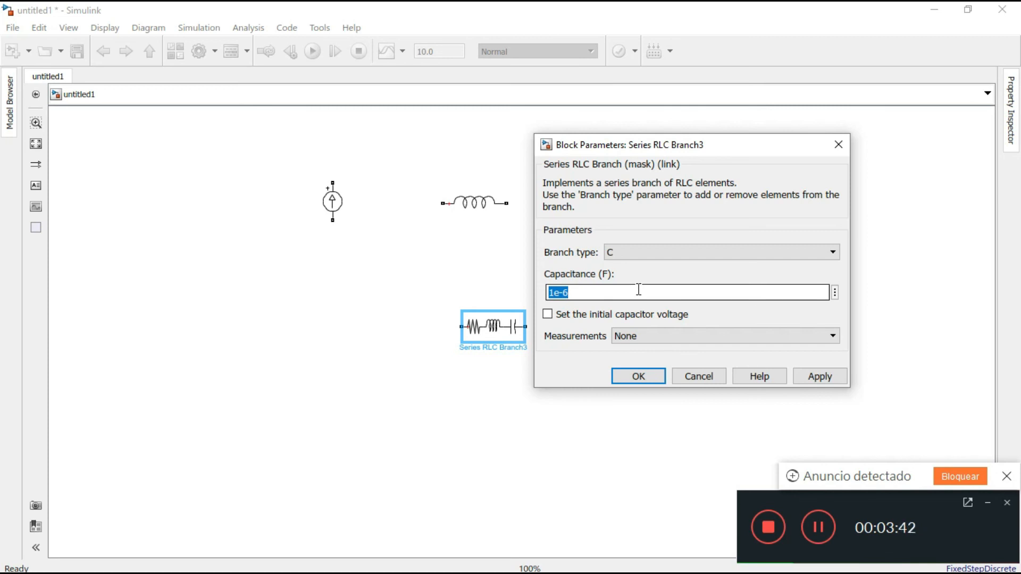
{"action": "left_click", "coordinate": [639, 289]}
{"action": "type", "text": "-1"}
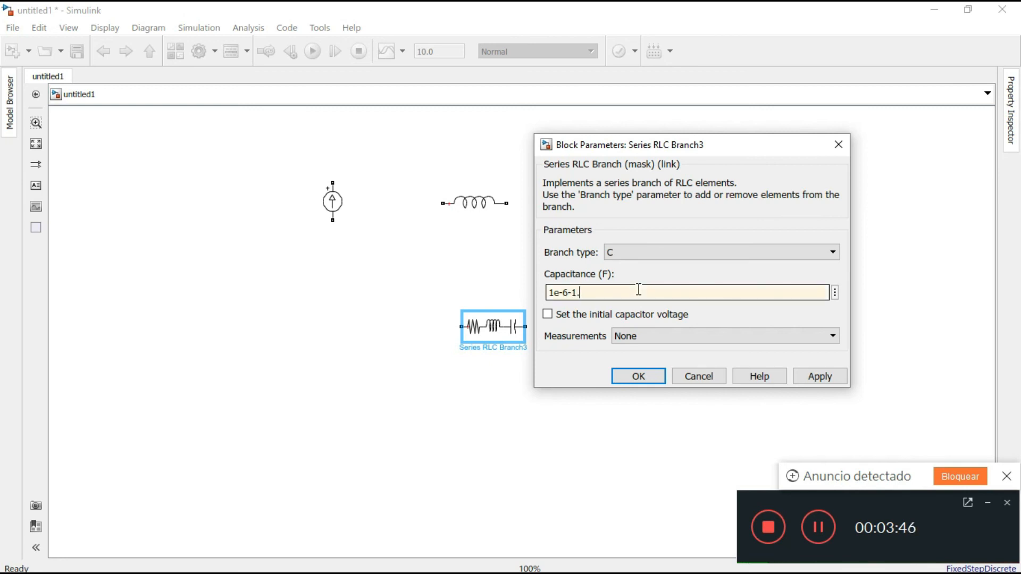
{"action": "type", "text": ".326291192e-3"}
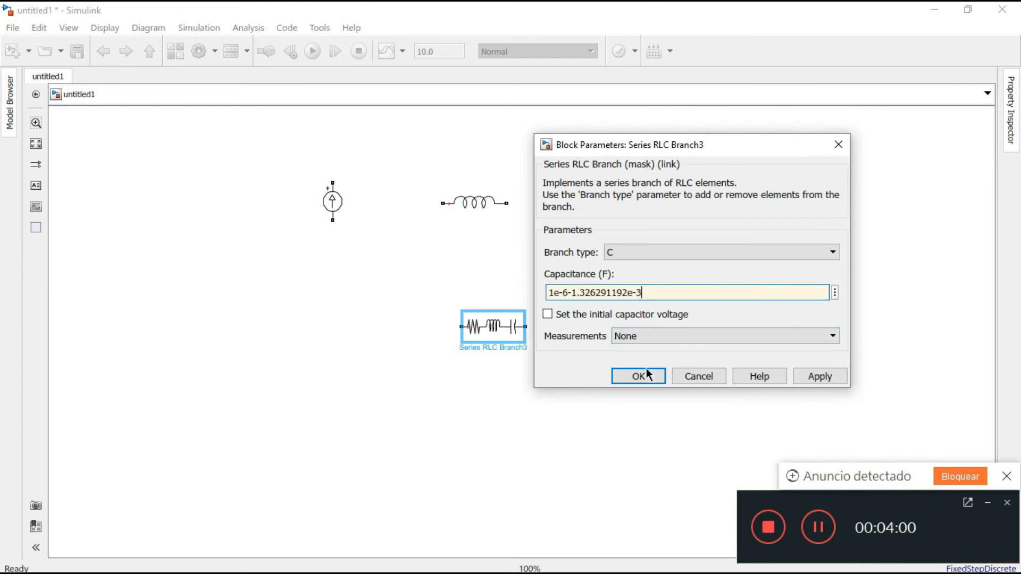
{"action": "left_click", "coordinate": [641, 376]}
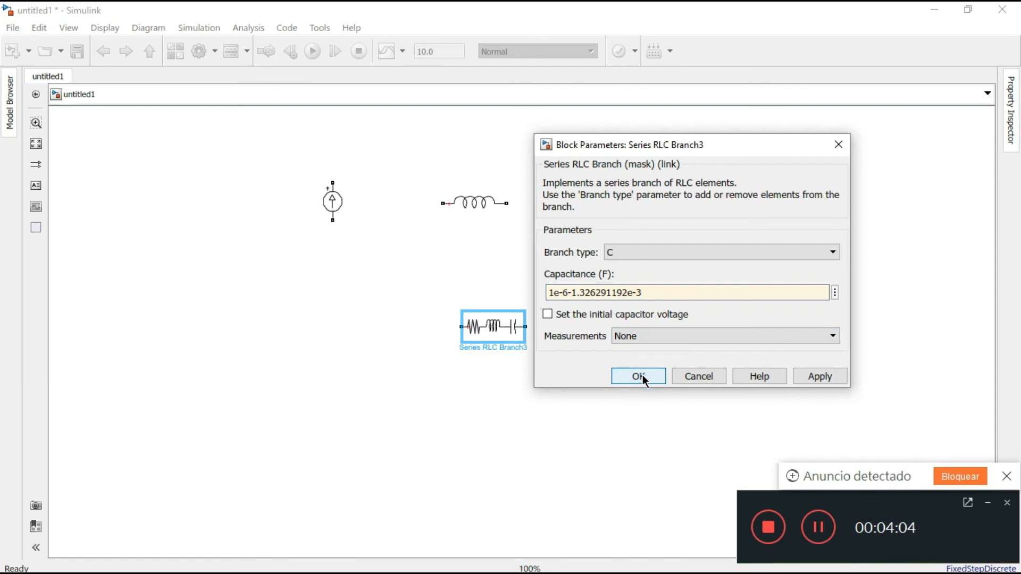
{"action": "left_click", "coordinate": [816, 530]}
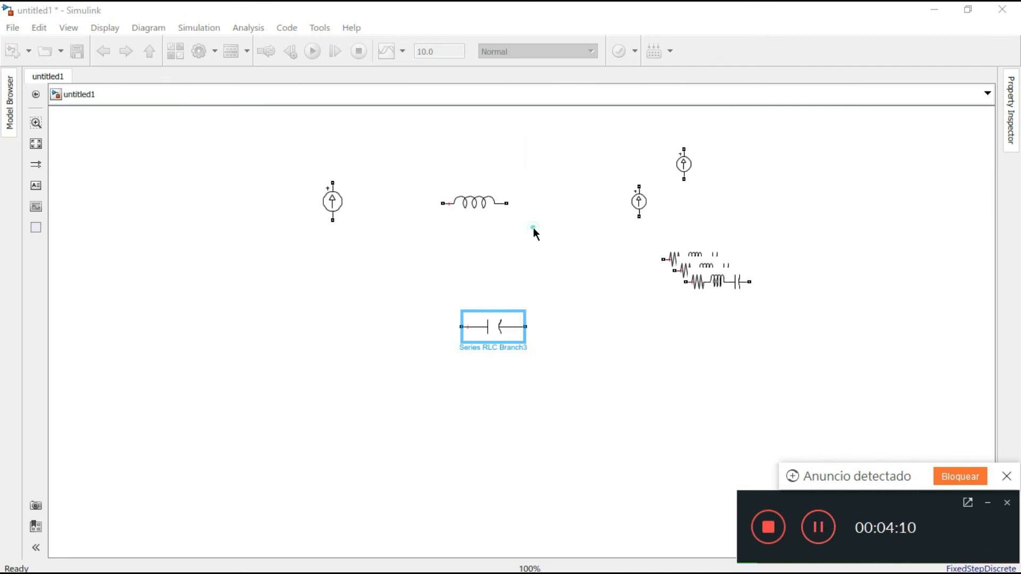
- Rotate the inductor to vertical and move a Series RLC Branch from the stack between it and the right-hand current source
{"action": "mouse_move", "coordinate": [481, 203]}
{"action": "left_mouse_down"}
{"action": "mouse_move", "coordinate": [470, 209]}
{"action": "mouse_move", "coordinate": [468, 199]}
{"action": "left_mouse_up"}
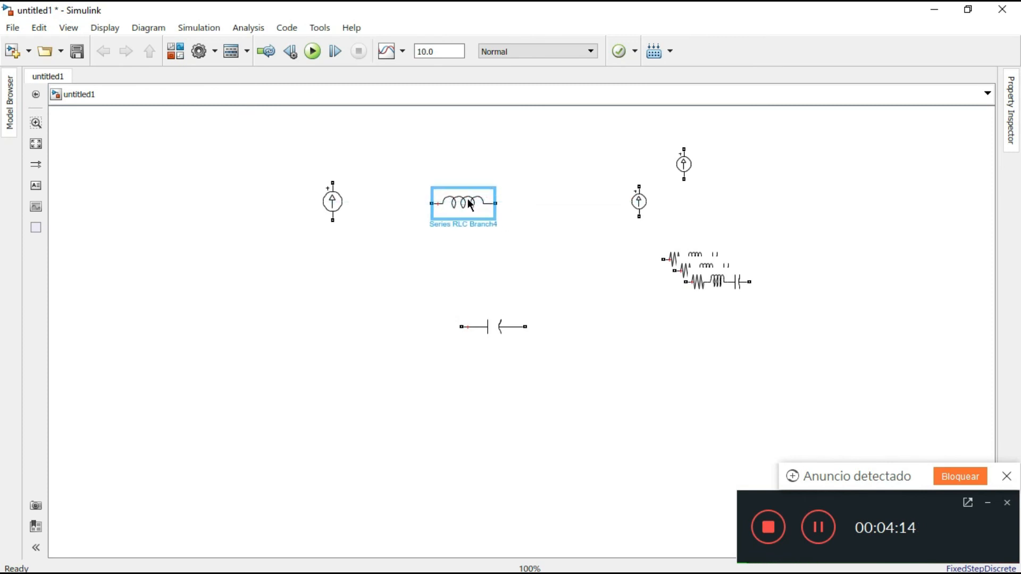
{"action": "key", "text": "ctrl+r"}
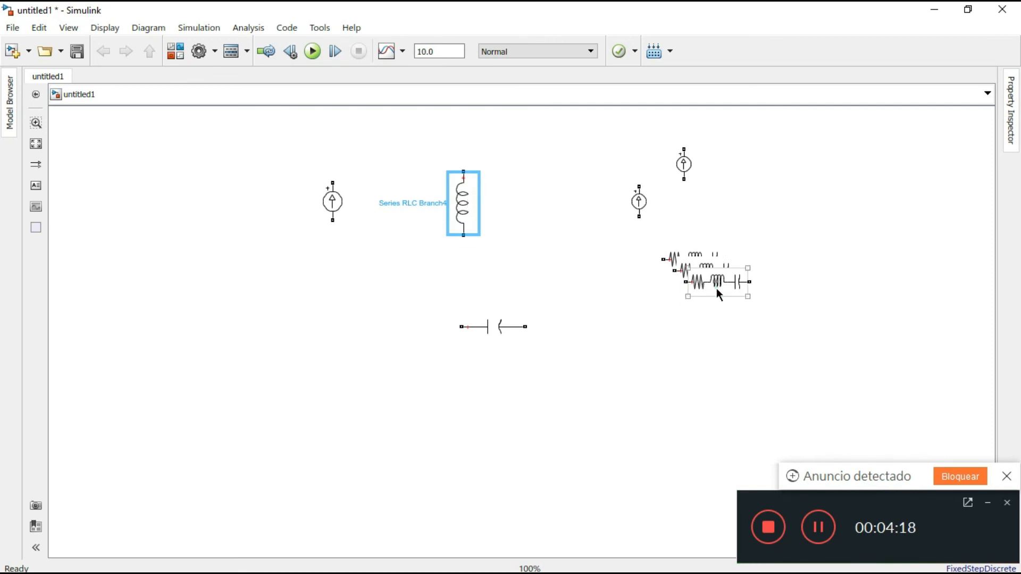
{"action": "left_click_drag", "start_coordinate": [719, 293], "coordinate": [563, 259]}
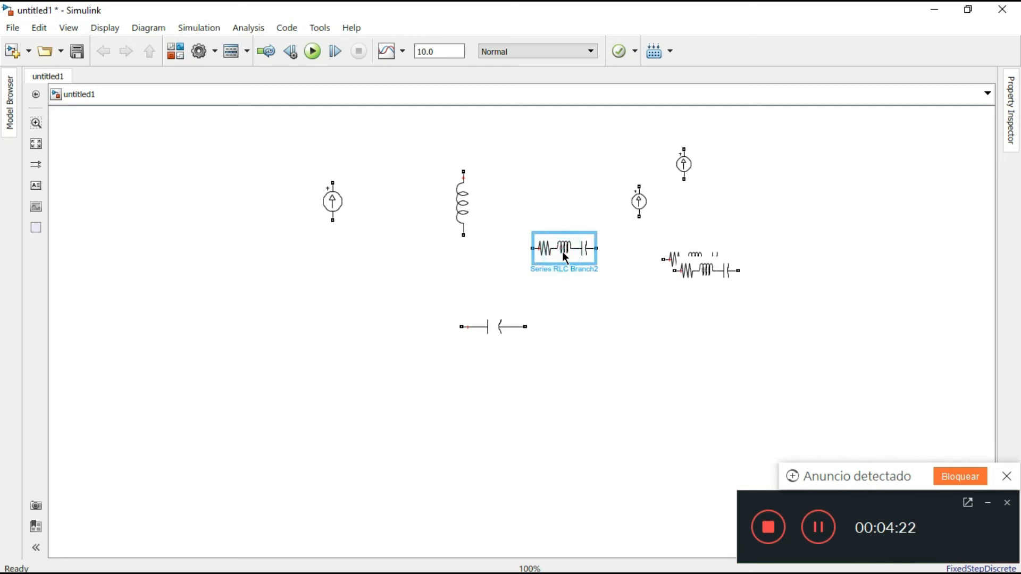
- Change the branch type of the newly moved Series RLC Branch to R and accept the block parameters
{"action": "double_click", "coordinate": [563, 251]}
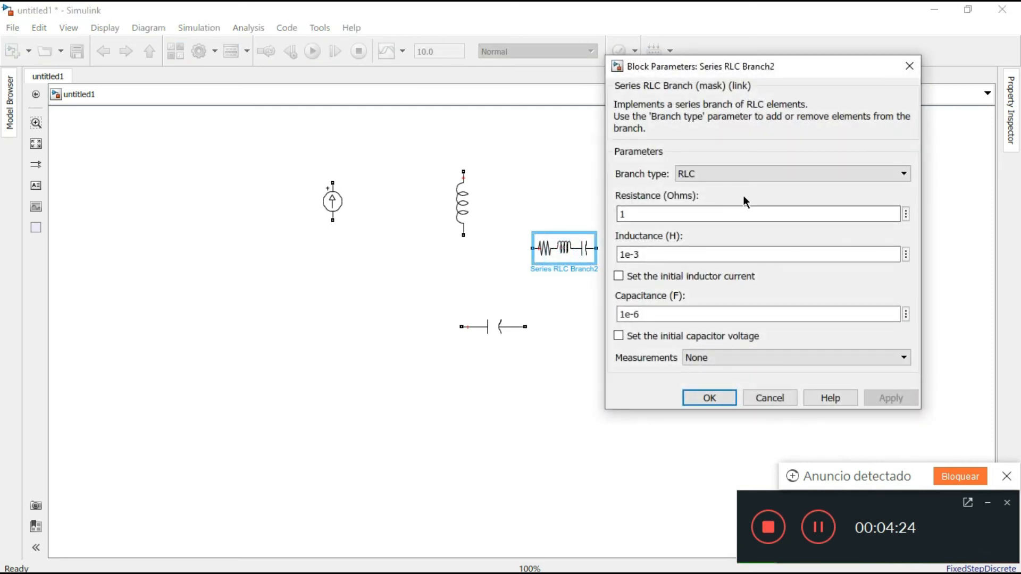
{"action": "left_click", "coordinate": [739, 176]}
{"action": "left_click", "coordinate": [720, 203]}
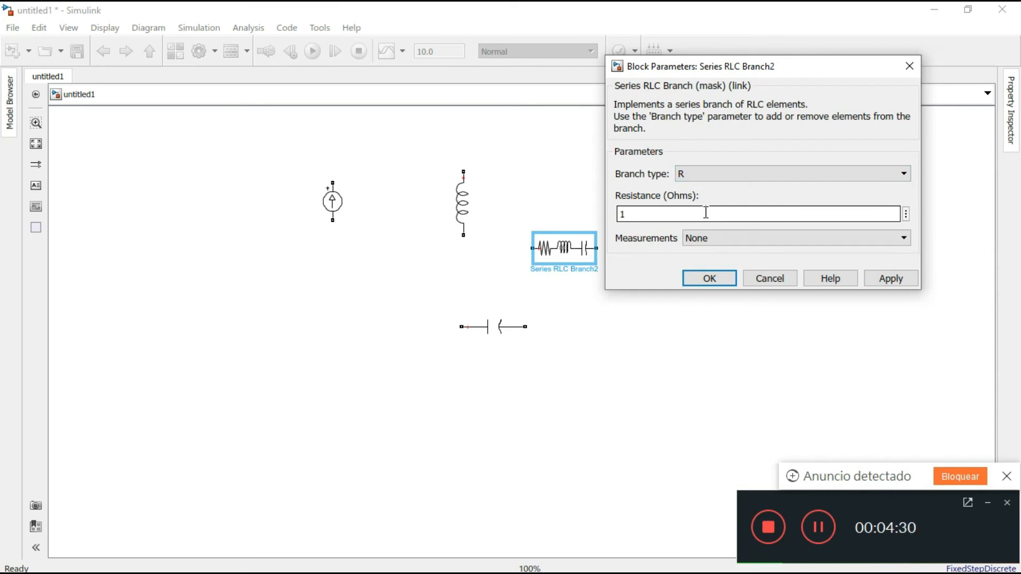
{"action": "left_click", "coordinate": [720, 277]}
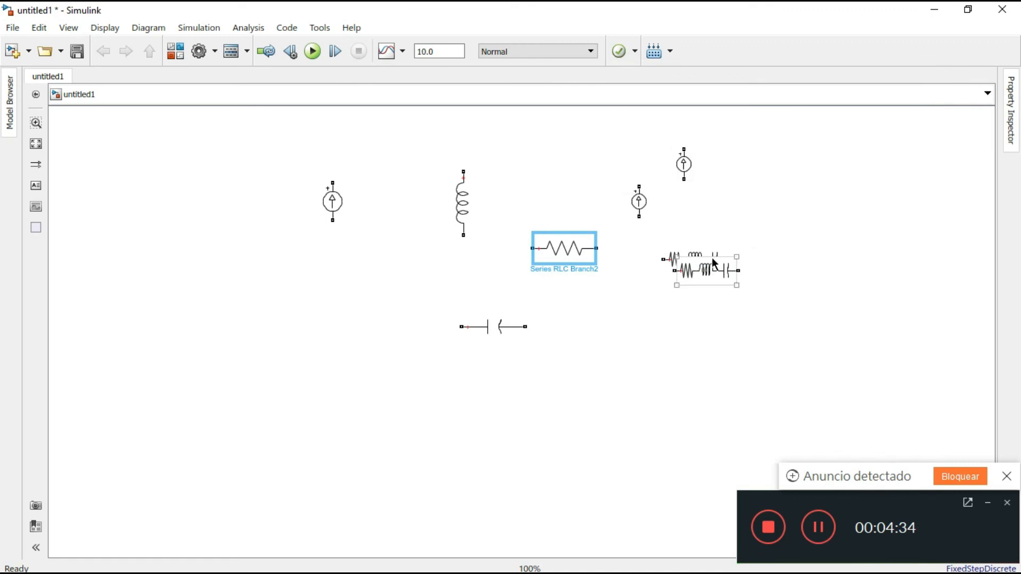
- Make the front branch of the remaining stack an R branch of 2 ohms and place it below and left of the inductor
{"action": "left_click", "coordinate": [713, 266]}
{"action": "double_click", "coordinate": [712, 263]}
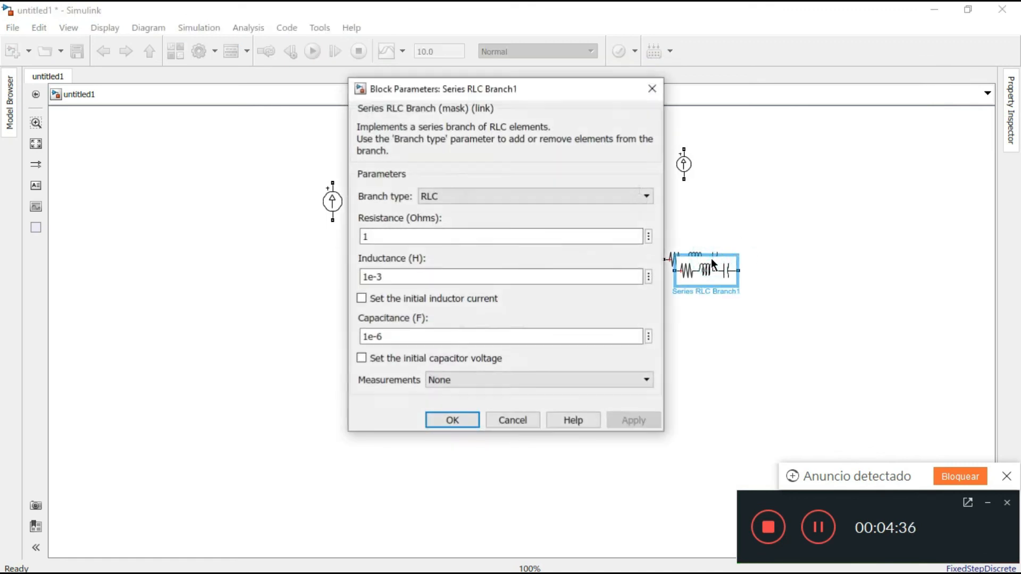
{"action": "double_click", "coordinate": [536, 238]}
{"action": "left_click", "coordinate": [521, 203]}
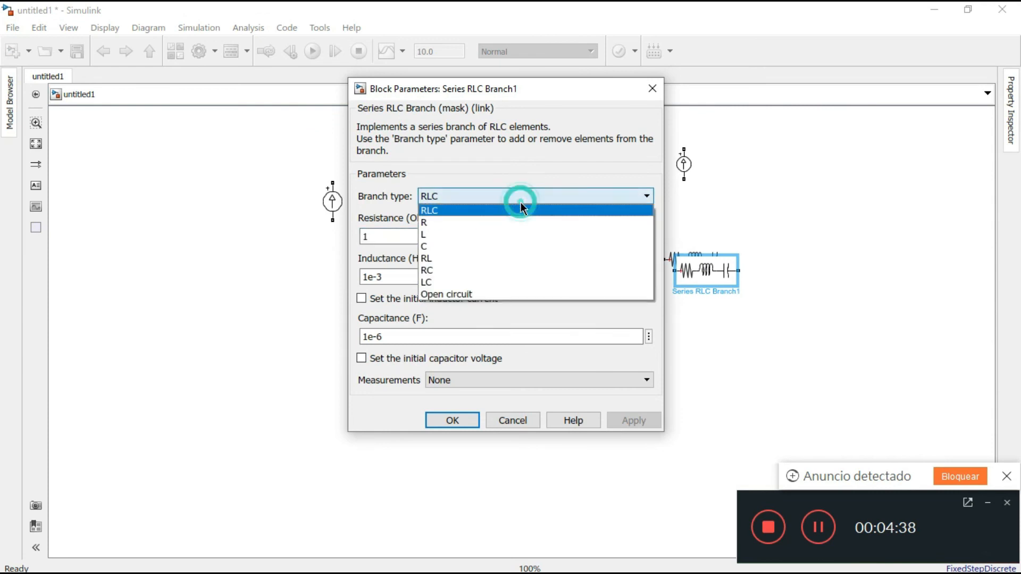
{"action": "left_click", "coordinate": [483, 221]}
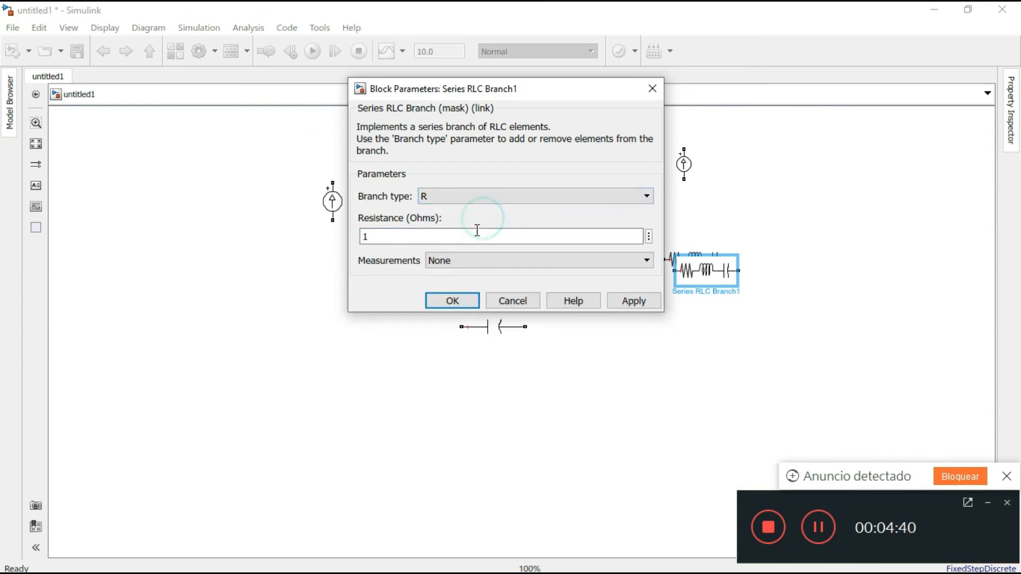
{"action": "double_click", "coordinate": [475, 236]}
{"action": "type", "text": "1"}
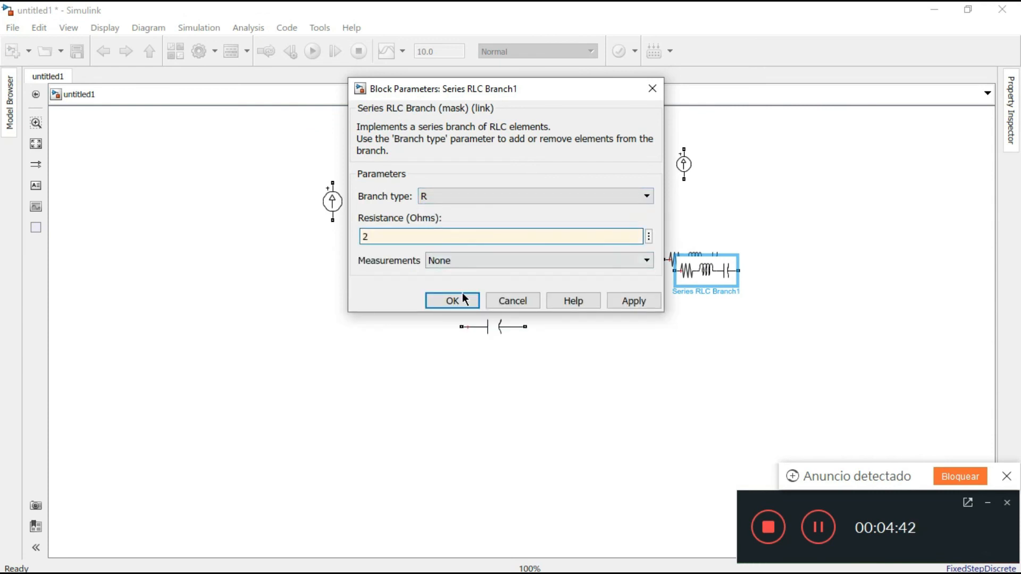
{"action": "left_click", "coordinate": [452, 296]}
{"action": "left_click_drag", "start_coordinate": [705, 288], "coordinate": [416, 297]}
- Change the last Series RLC Branch to type R with a resistance of 2 ohms
{"action": "left_click", "coordinate": [696, 259]}
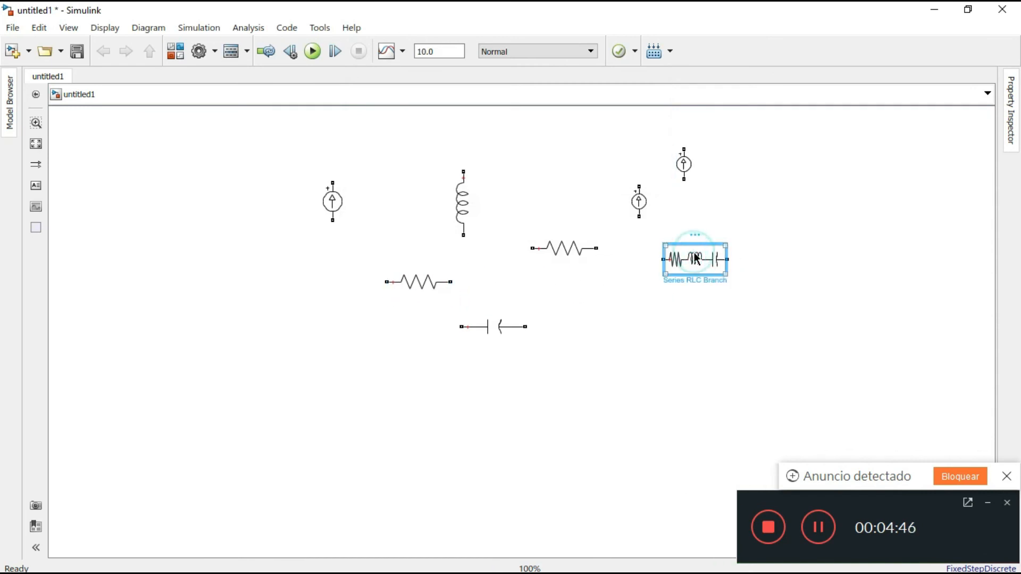
{"action": "double_click", "coordinate": [696, 259]}
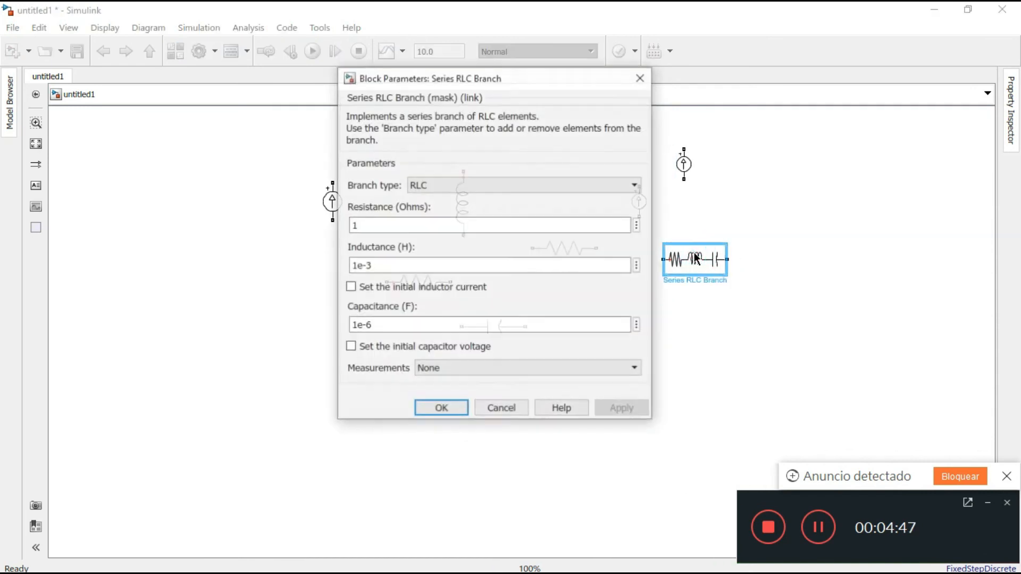
{"action": "left_click", "coordinate": [468, 190]}
{"action": "left_click", "coordinate": [452, 211]}
{"action": "double_click", "coordinate": [442, 225]}
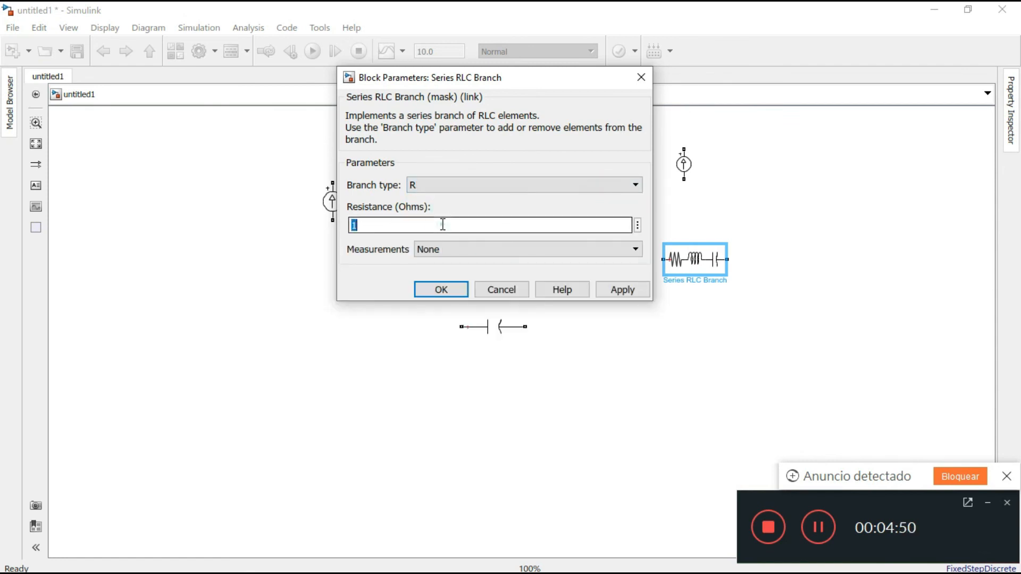
{"action": "type", "text": "2"}
{"action": "left_click", "coordinate": [443, 290]}
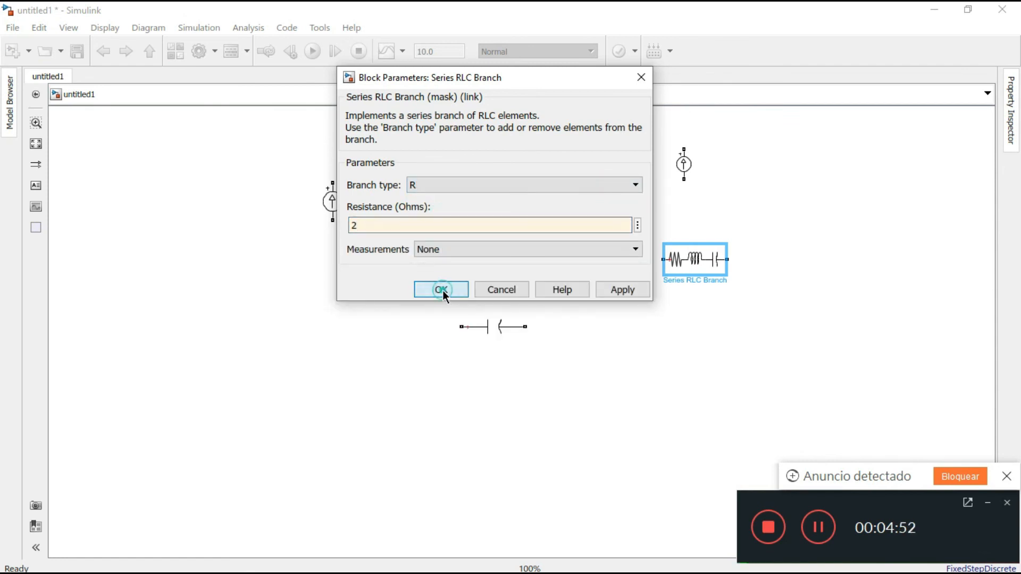
- Move the resistor near the capacitor directly beneath the left current source and rotate it to vertical
{"action": "left_click", "coordinate": [424, 283]}
{"action": "left_click_drag", "start_coordinate": [424, 283], "coordinate": [329, 337]}
{"action": "key", "text": "ctrl+r"}
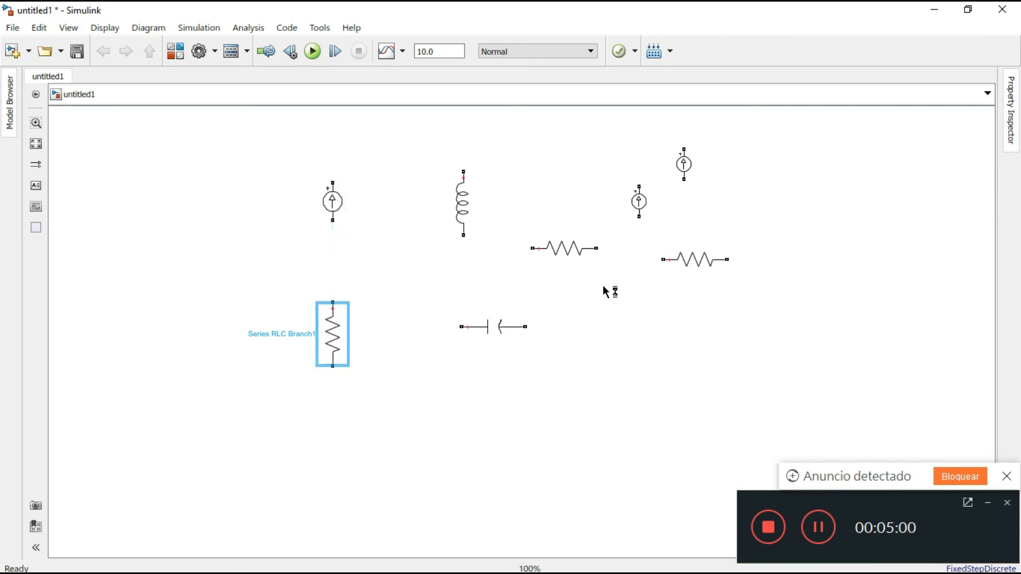
- Place the other 2-ohm resistor vertically opposite the first one and position the capacitor between and above the two resistors
{"action": "left_click", "coordinate": [706, 262]}
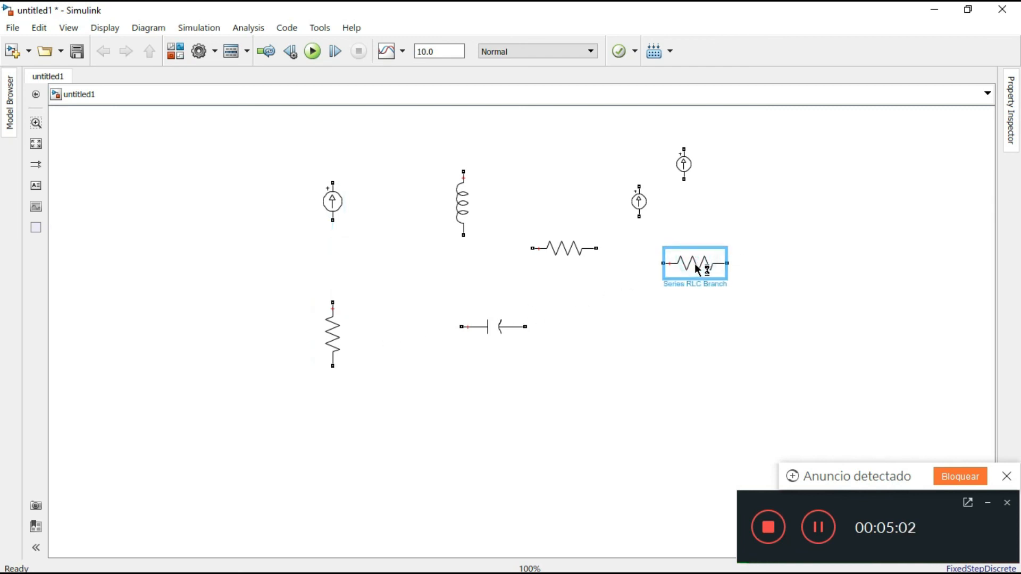
{"action": "left_click_drag", "start_coordinate": [702, 264], "coordinate": [584, 369]}
{"action": "left_click_drag", "start_coordinate": [497, 325], "coordinate": [419, 278]}
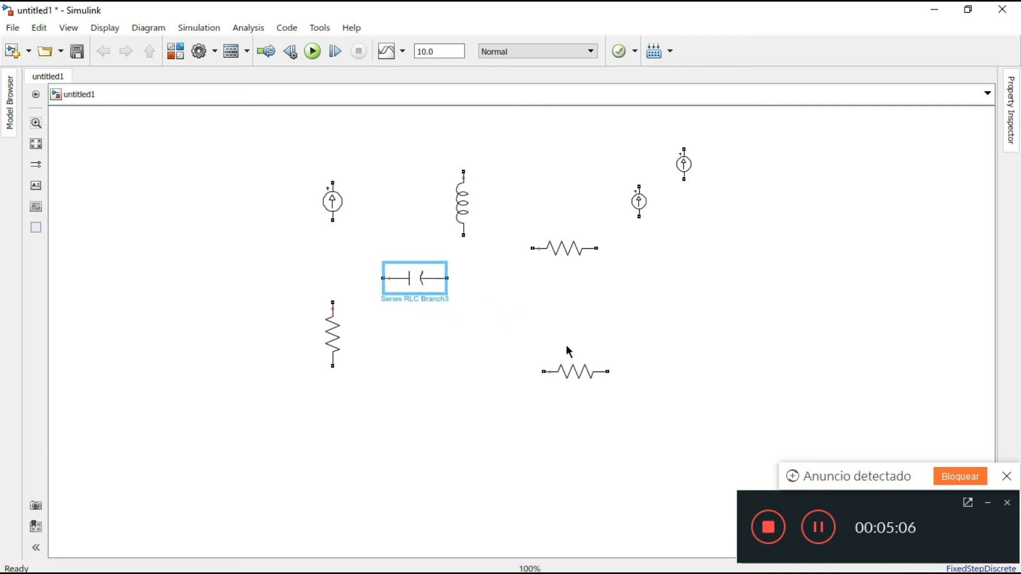
{"action": "left_click_drag", "start_coordinate": [575, 369], "coordinate": [505, 343]}
{"action": "key", "text": "ctrl+r"}
{"action": "left_click_drag", "start_coordinate": [412, 279], "coordinate": [409, 269]}
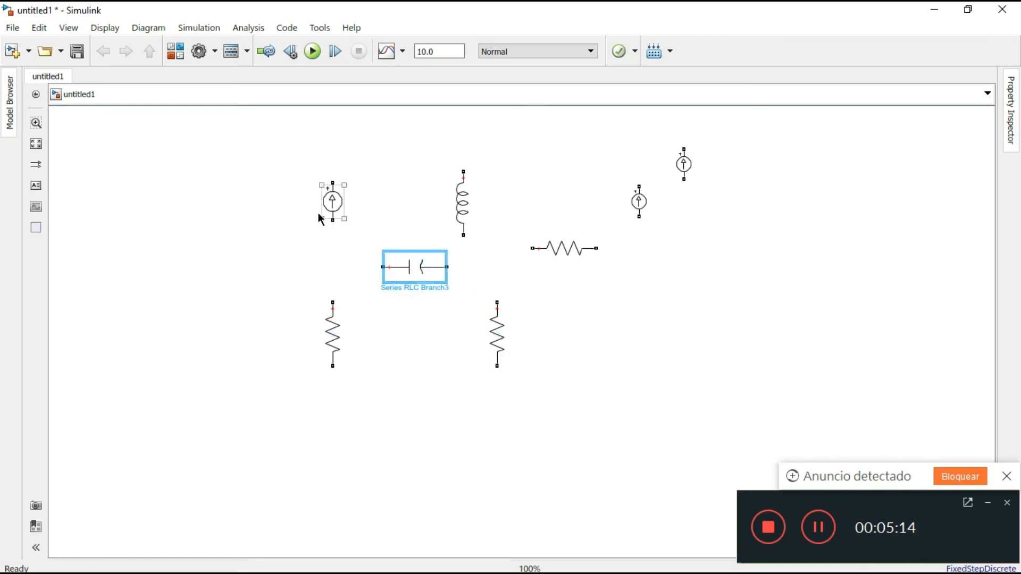
- Wire the left current source to the resistor beneath it and connect the capacitor's left end to that wire
{"action": "left_click_drag", "start_coordinate": [333, 222], "coordinate": [332, 301]}
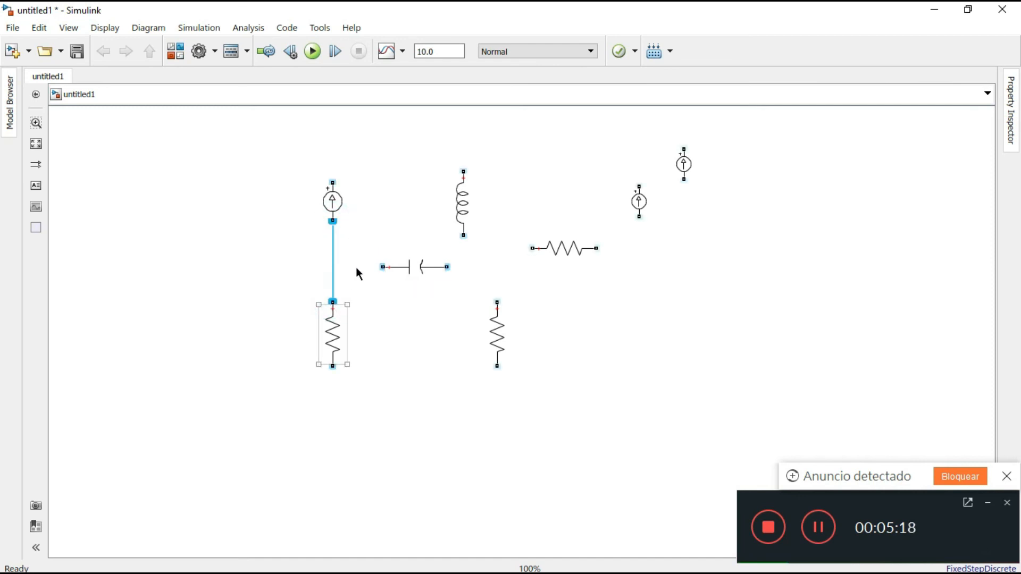
{"action": "left_click", "coordinate": [383, 267]}
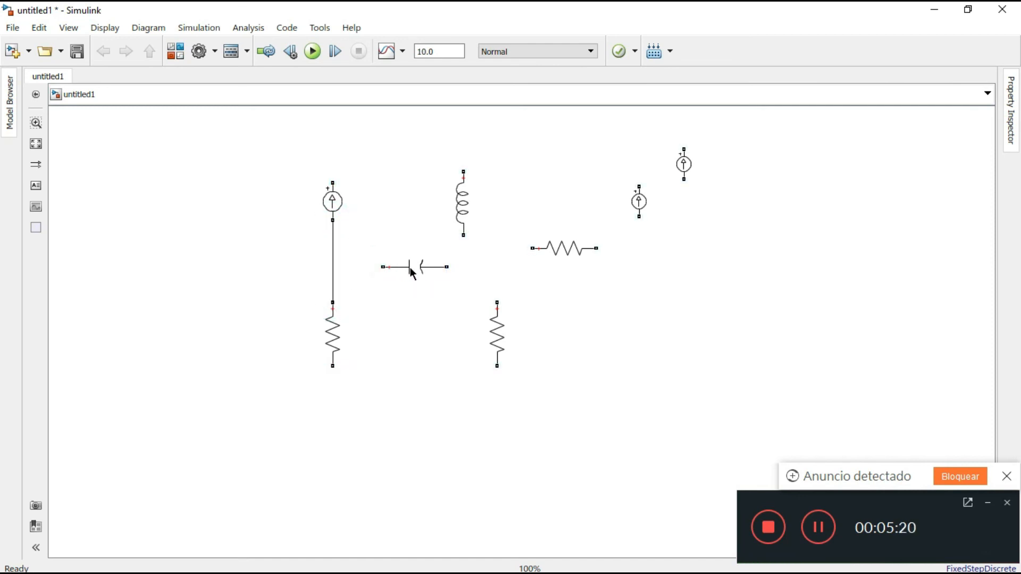
{"action": "left_click", "coordinate": [414, 266]}
{"action": "mouse_move", "coordinate": [414, 267]}
{"action": "left_mouse_down"}
{"action": "mouse_move", "coordinate": [326, 274]}
{"action": "mouse_move", "coordinate": [333, 267]}
{"action": "left_mouse_up"}
{"action": "left_click", "coordinate": [362, 270]}
- Wire the capacitor's right end to the top of the right resistor and join the lower ends of both vertical resistors
{"action": "left_click", "coordinate": [496, 332]}
{"action": "mouse_move", "coordinate": [444, 343]}
{"action": "left_mouse_down"}
{"action": "mouse_move", "coordinate": [486, 338]}
{"action": "mouse_move", "coordinate": [439, 266]}
{"action": "left_mouse_up"}
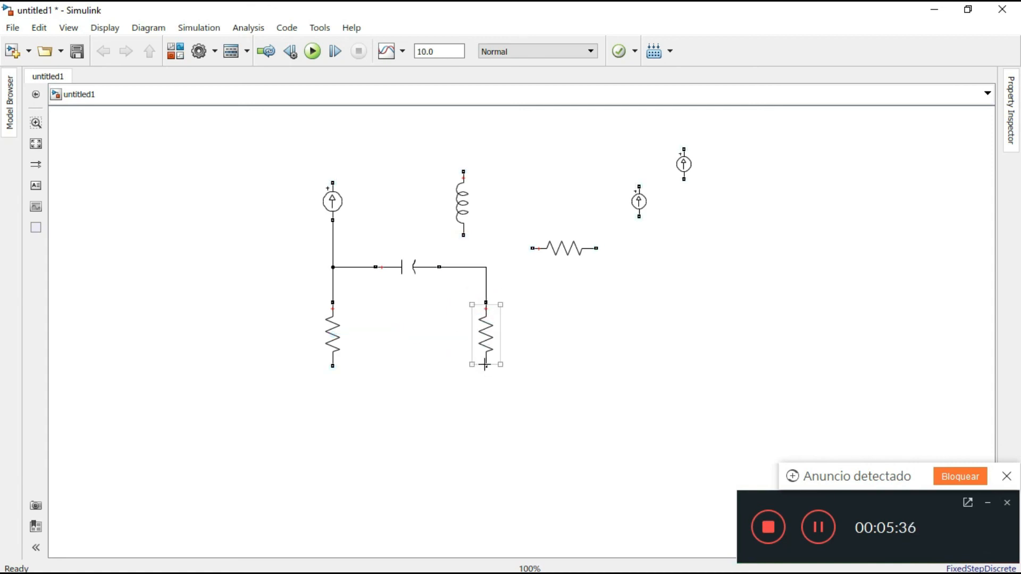
{"action": "mouse_move", "coordinate": [485, 364]}
{"action": "left_mouse_down"}
{"action": "mouse_move", "coordinate": [454, 429]}
{"action": "mouse_move", "coordinate": [331, 388]}
{"action": "mouse_move", "coordinate": [332, 367]}
{"action": "left_mouse_up"}
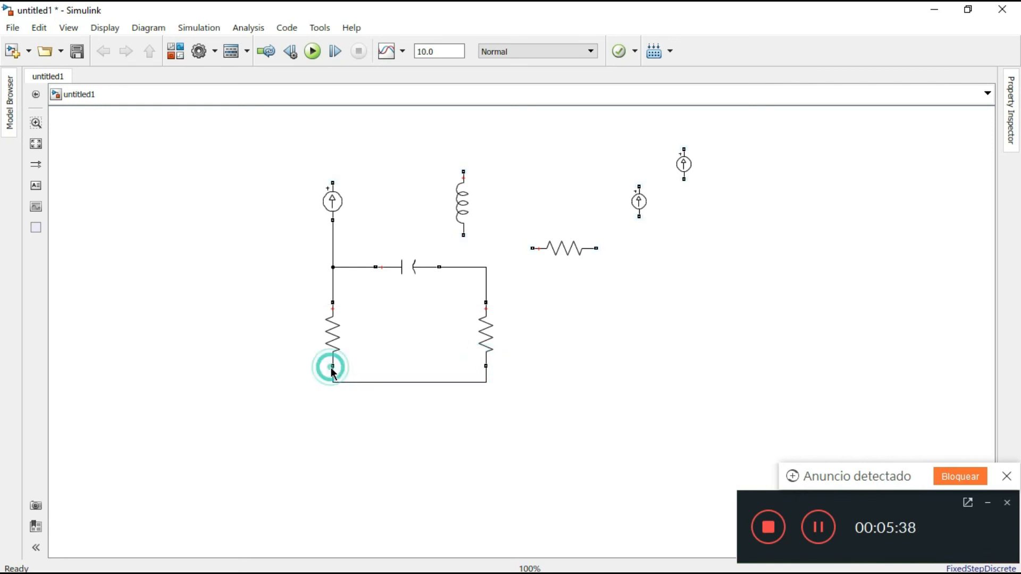
{"action": "left_click_drag", "start_coordinate": [411, 382], "coordinate": [410, 391]}
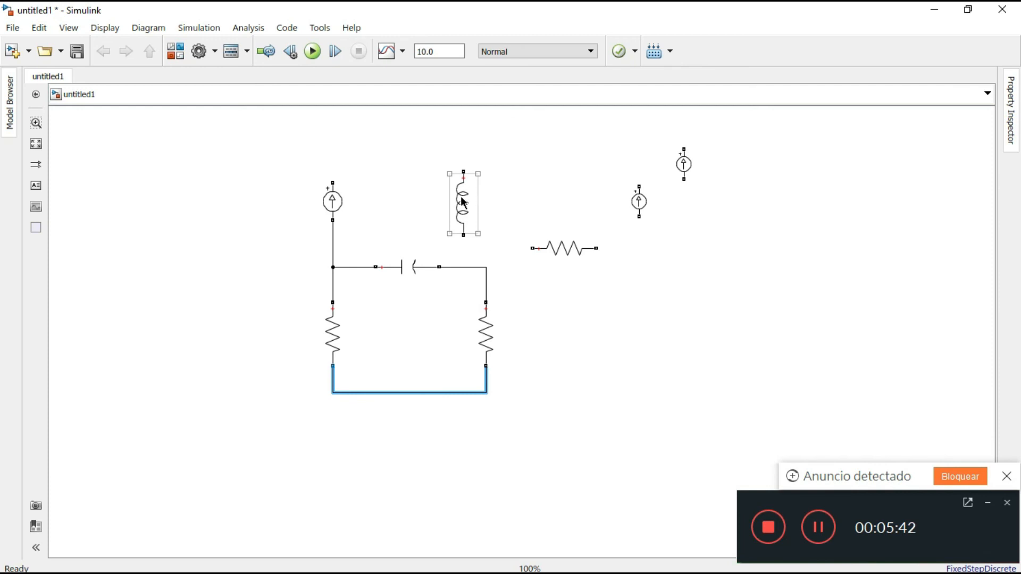
- Align the inductor above the right resistor and wire it between the capacitor-resistor node and the current source's upper terminal
{"action": "left_click_drag", "start_coordinate": [464, 201], "coordinate": [484, 201]}
{"action": "left_click_drag", "start_coordinate": [485, 237], "coordinate": [486, 267]}
{"action": "left_click_drag", "start_coordinate": [484, 168], "coordinate": [341, 179]}
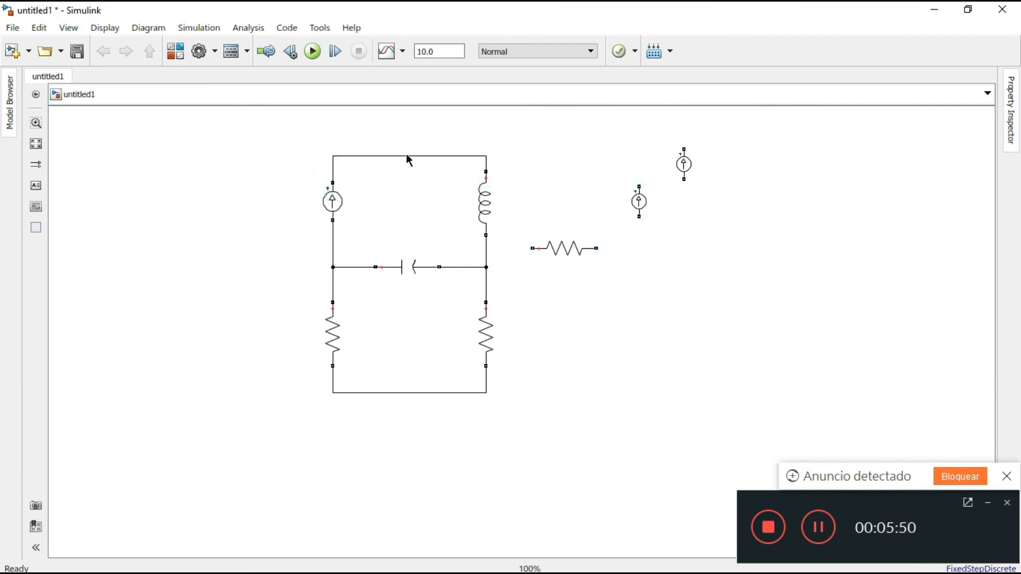
{"action": "left_click_drag", "start_coordinate": [406, 155], "coordinate": [407, 134]}
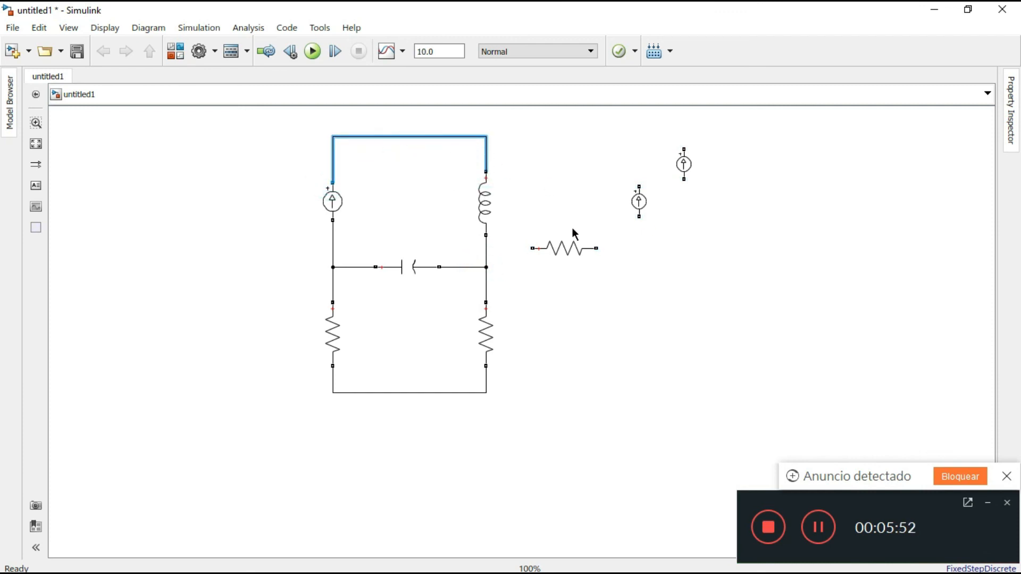
- Align the horizontal resistor with the capacitor and wire its near end to the node between the capacitor and inductor
{"action": "left_click_drag", "start_coordinate": [567, 246], "coordinate": [567, 264]}
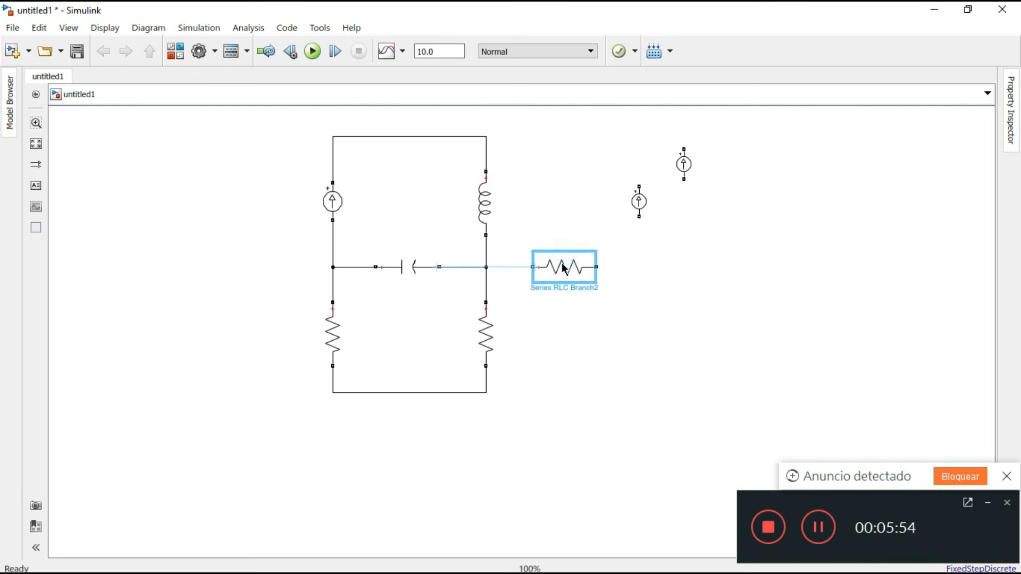
{"action": "left_click", "coordinate": [486, 267]}
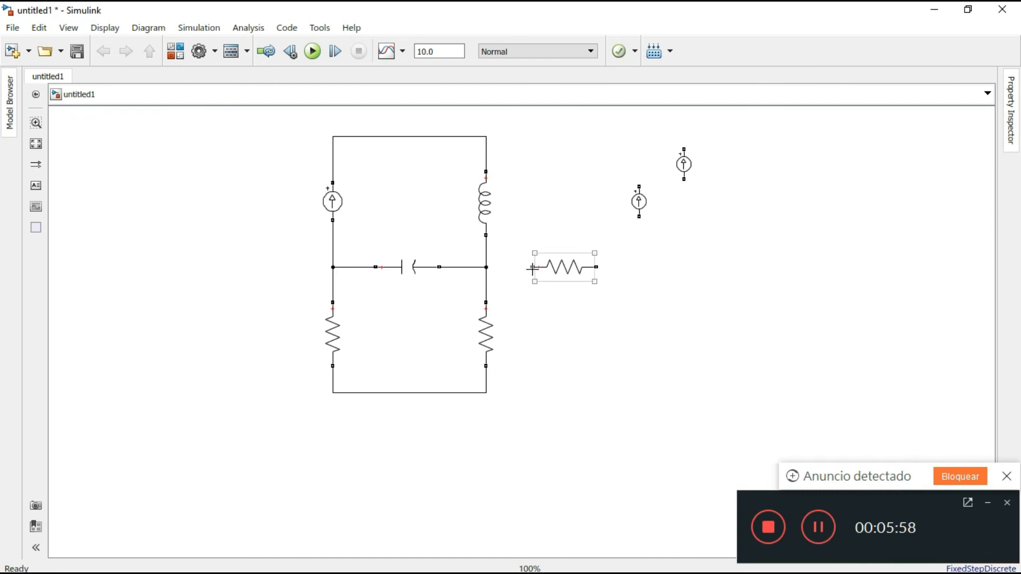
{"action": "left_click_drag", "start_coordinate": [532, 267], "coordinate": [485, 267]}
- Set the peak amplitude of the AC current source already wired into the circuit to 6 A
{"action": "left_click", "coordinate": [642, 204]}
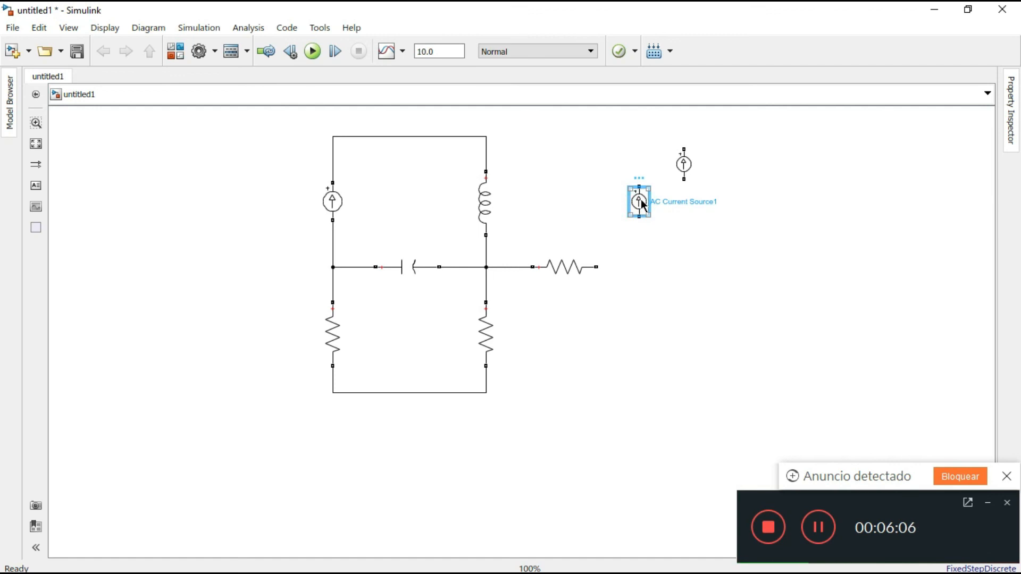
{"action": "double_click", "coordinate": [333, 201]}
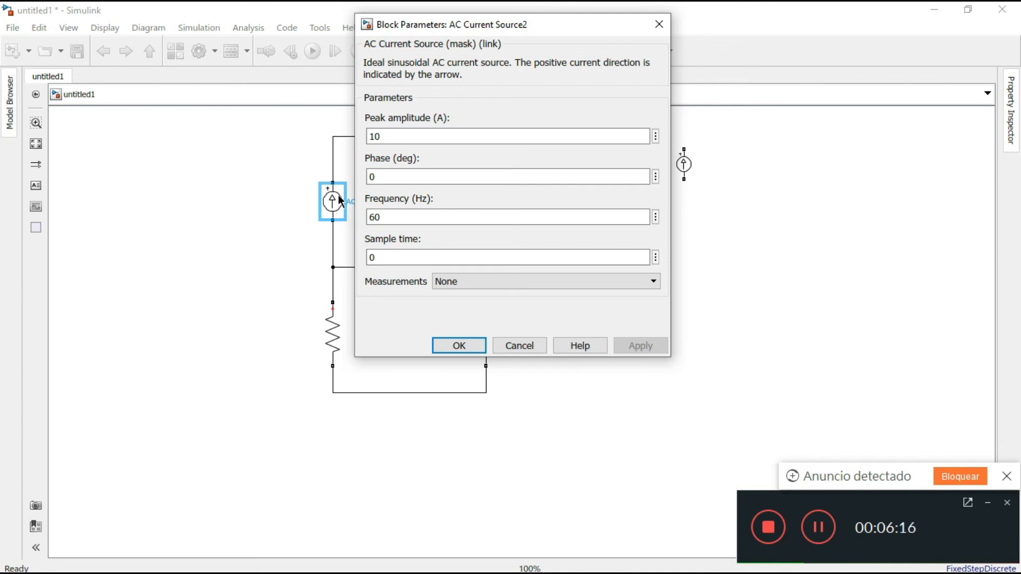
{"action": "double_click", "coordinate": [450, 136]}
{"action": "type", "text": "6"}
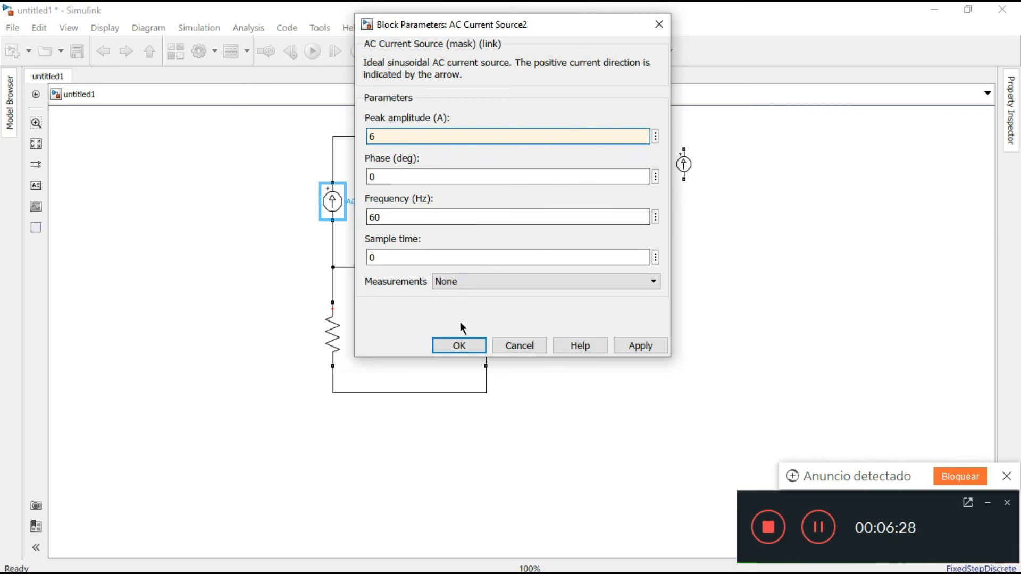
{"action": "left_click", "coordinate": [465, 346]}
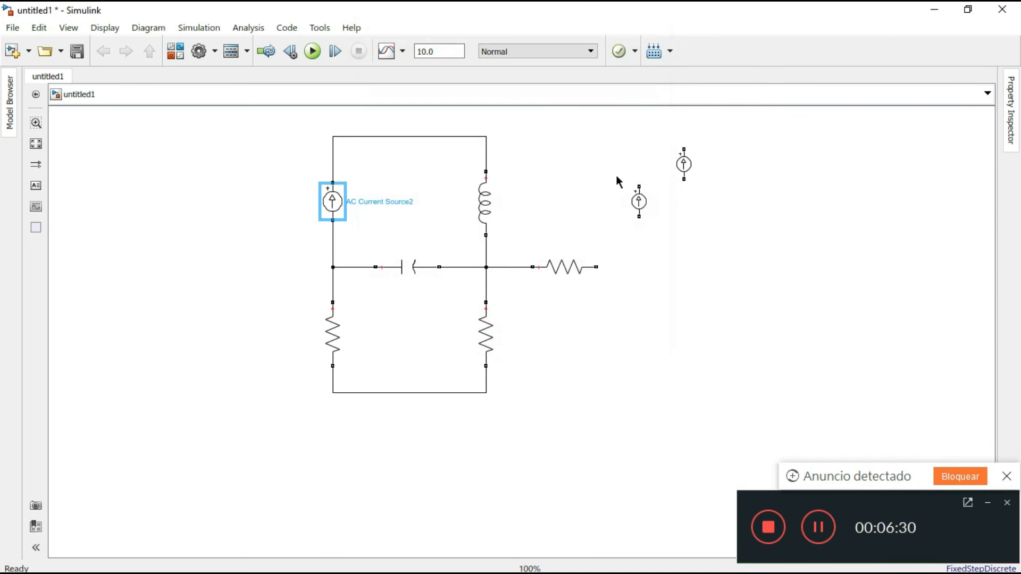
- Set the peak amplitude of the unconnected AC current source level with the inductor to 4 A
{"action": "left_click", "coordinate": [640, 200]}
{"action": "double_click", "coordinate": [639, 201]}
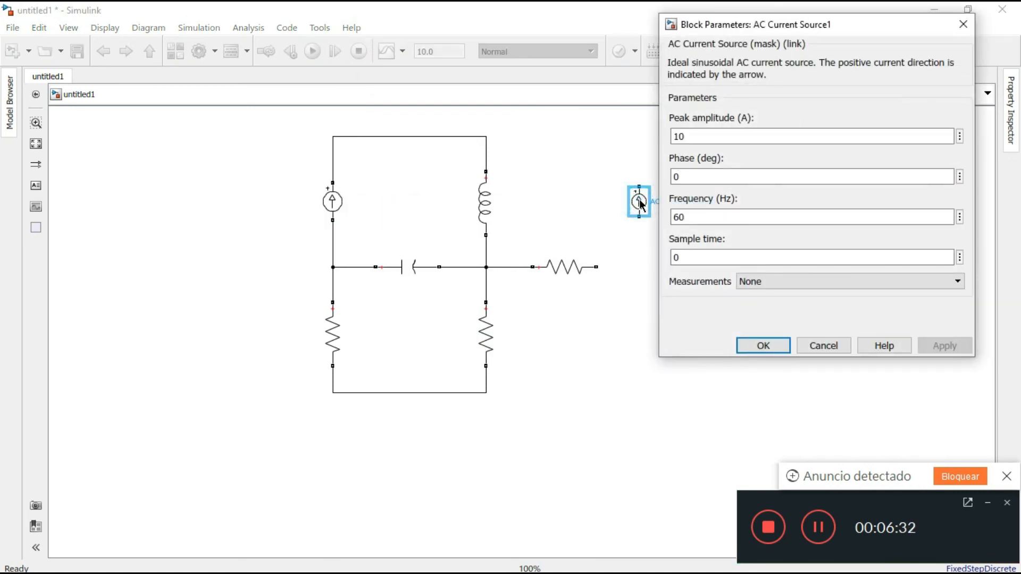
{"action": "left_click", "coordinate": [720, 136]}
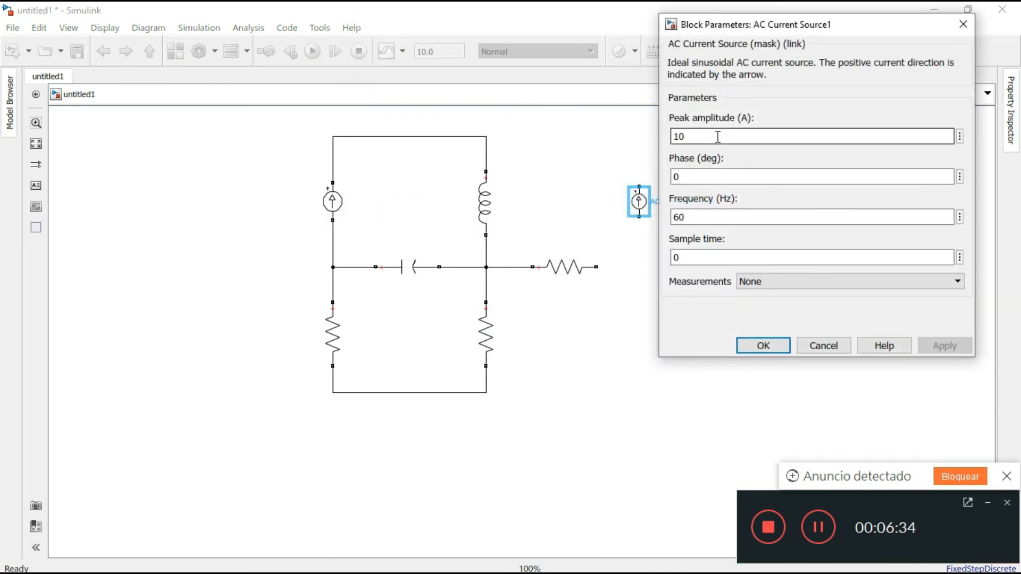
{"action": "double_click", "coordinate": [720, 136]}
{"action": "type", "text": "4"}
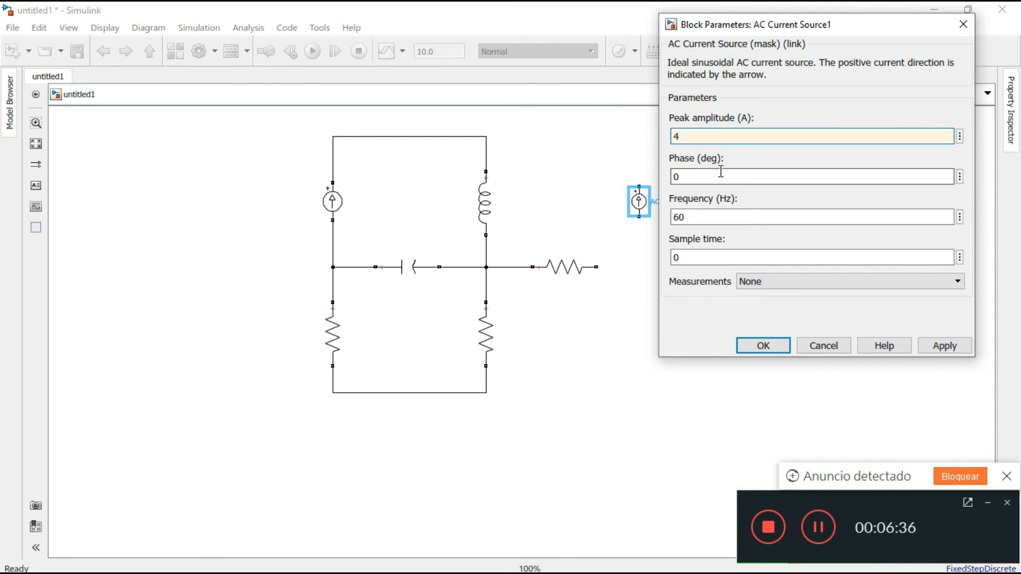
{"action": "left_click", "coordinate": [753, 345]}
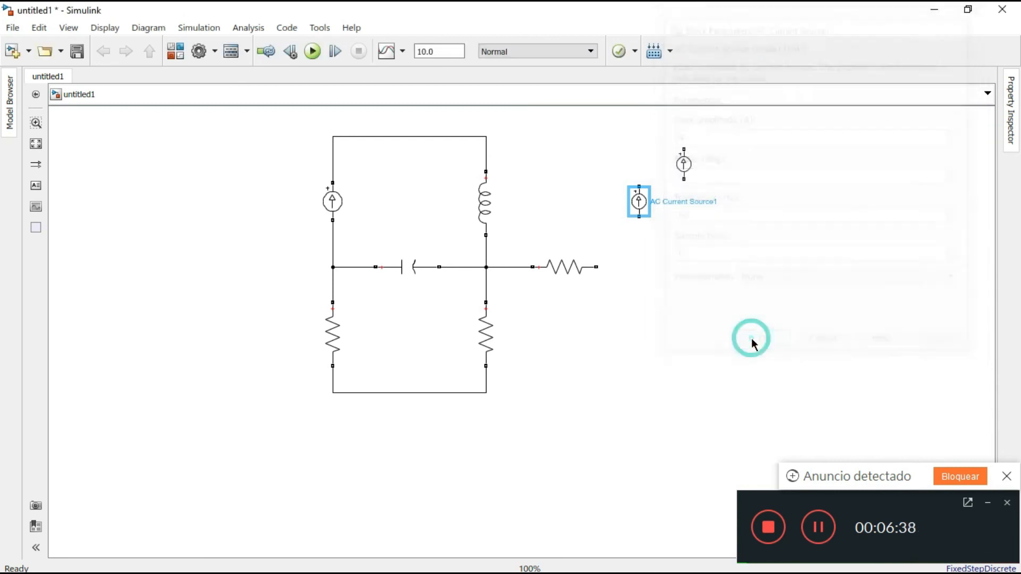
- Move the remaining AC current source below the 4 A source and rotate it 180 degrees so its arrow points down
{"action": "left_click_drag", "start_coordinate": [639, 201], "coordinate": [648, 332]}
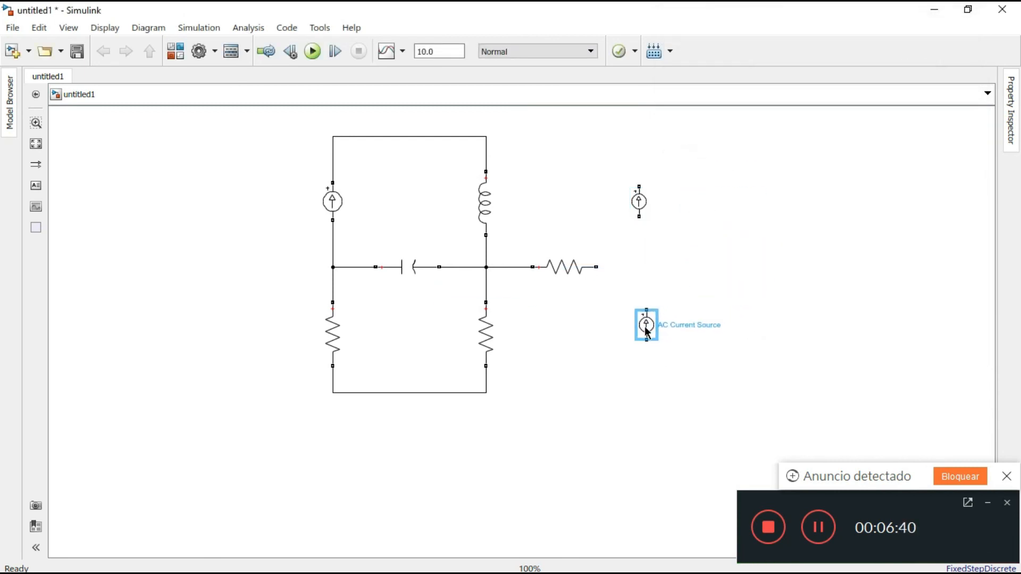
{"action": "key", "text": "ctrl+r"}
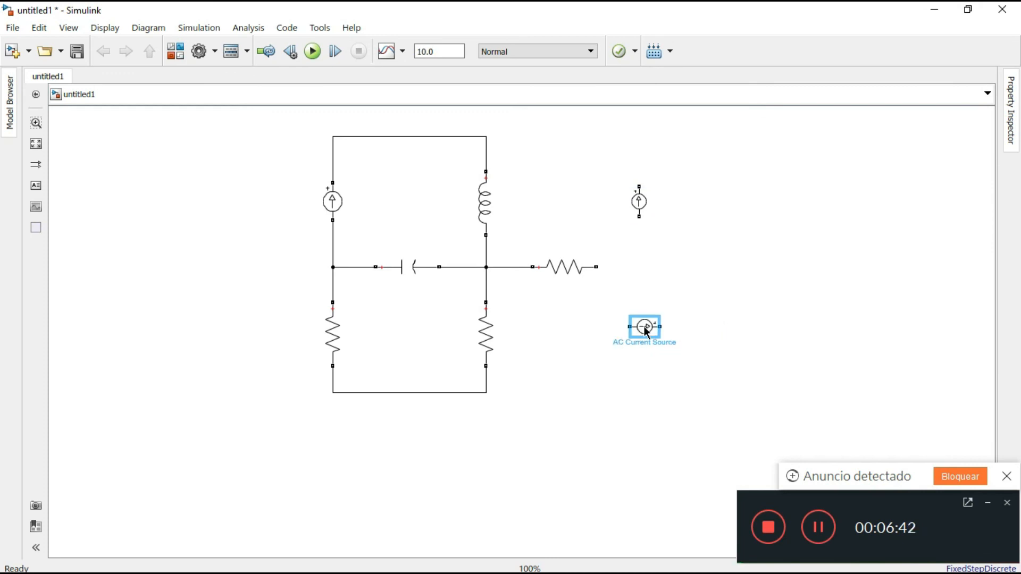
{"action": "key", "text": "ctrl+r"}
- Set the peak amplitude of the downward-pointing AC current source to 2 A
{"action": "double_click", "coordinate": [646, 329]}
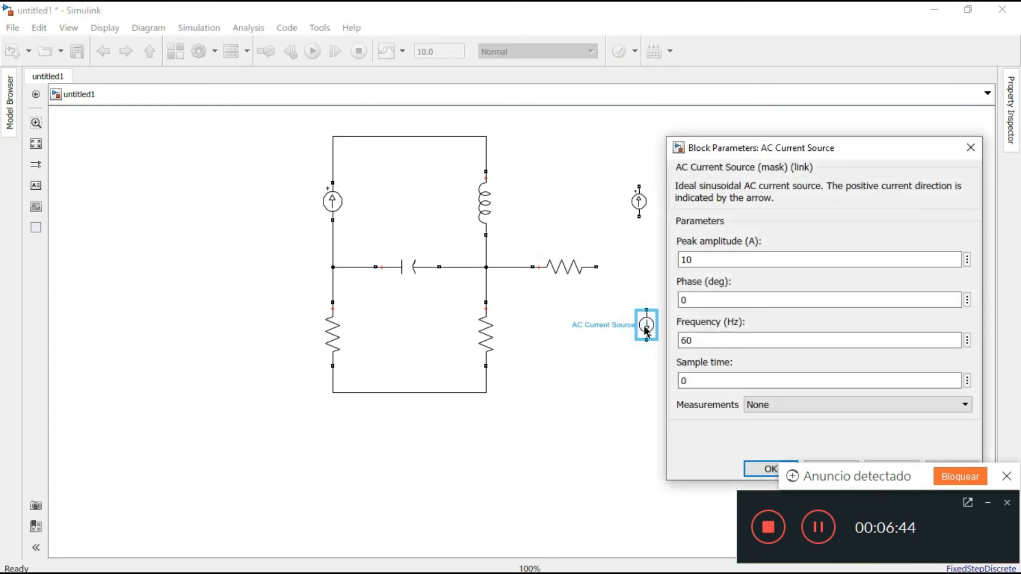
{"action": "double_click", "coordinate": [709, 259]}
{"action": "type", "text": "2"}
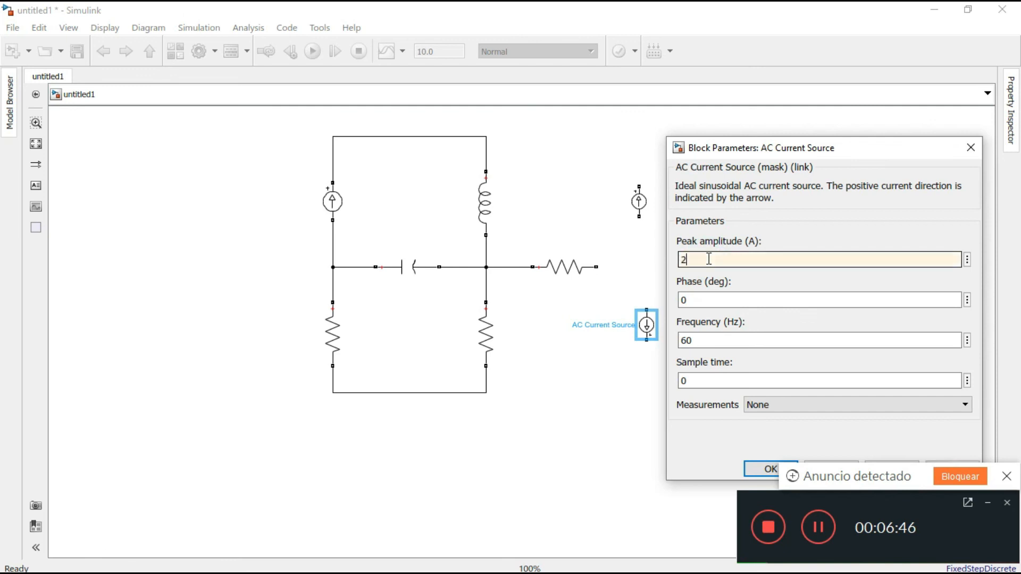
{"action": "left_click", "coordinate": [761, 472]}
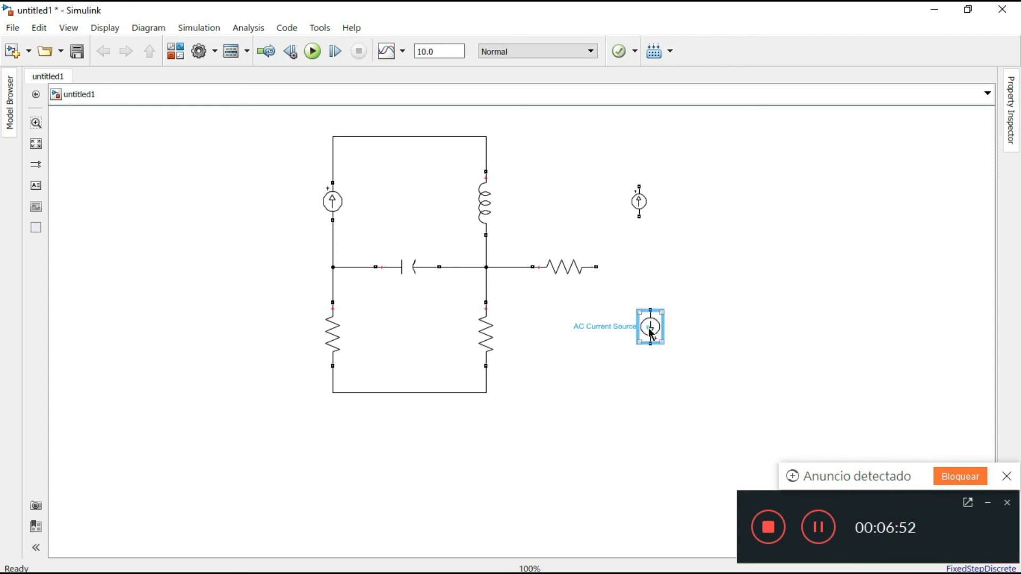
- Align the 2 A source directly beneath the 4 A source and slightly widen the 4 A source block
{"action": "left_click_drag", "start_coordinate": [648, 330], "coordinate": [636, 338]}
{"action": "left_click", "coordinate": [649, 215]}
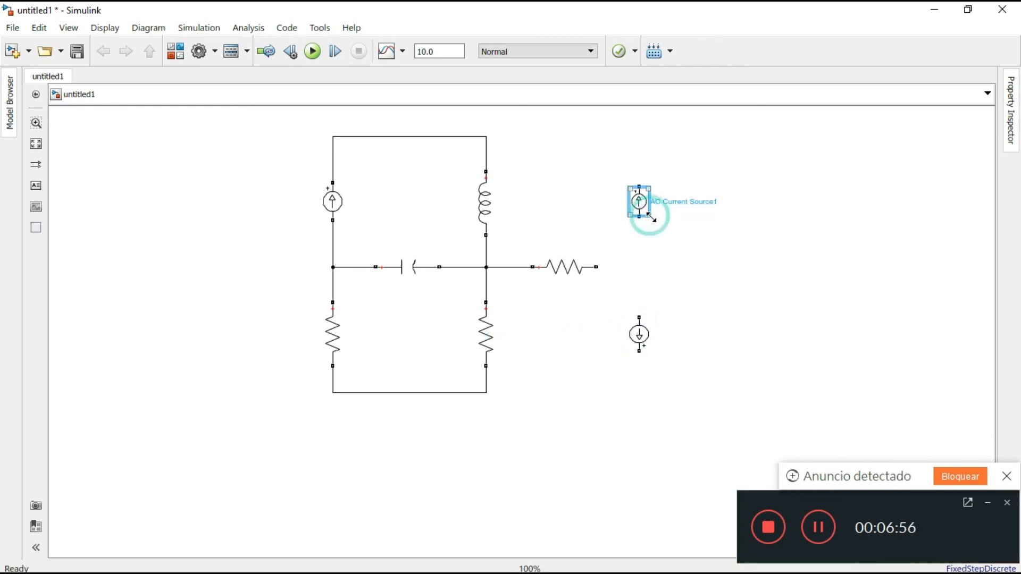
{"action": "left_click_drag", "start_coordinate": [651, 217], "coordinate": [642, 200]}
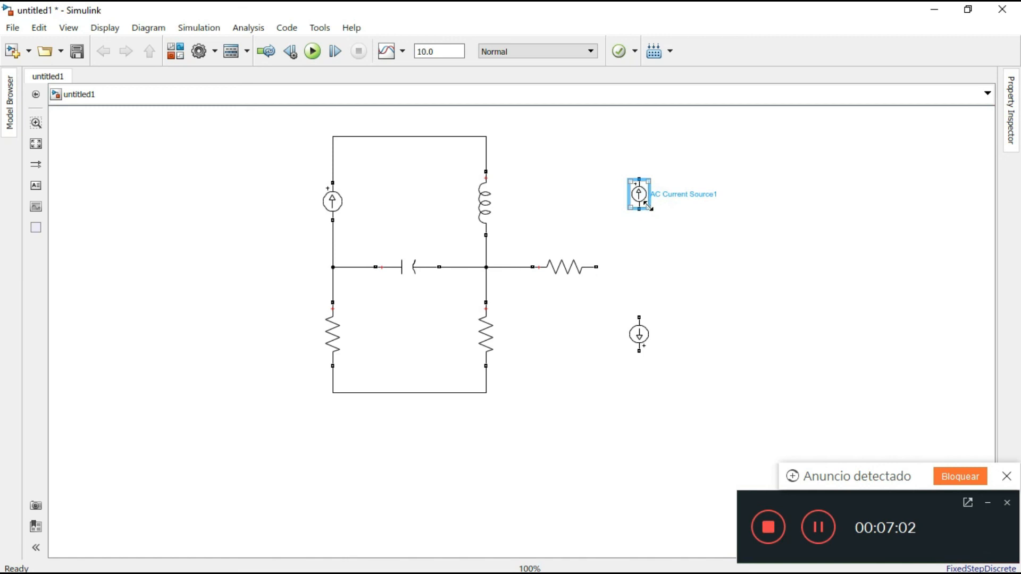
{"action": "mouse_move", "coordinate": [649, 205]}
{"action": "left_mouse_down"}
{"action": "mouse_move", "coordinate": [642, 258]}
{"action": "mouse_move", "coordinate": [637, 216]}
{"action": "left_mouse_up"}
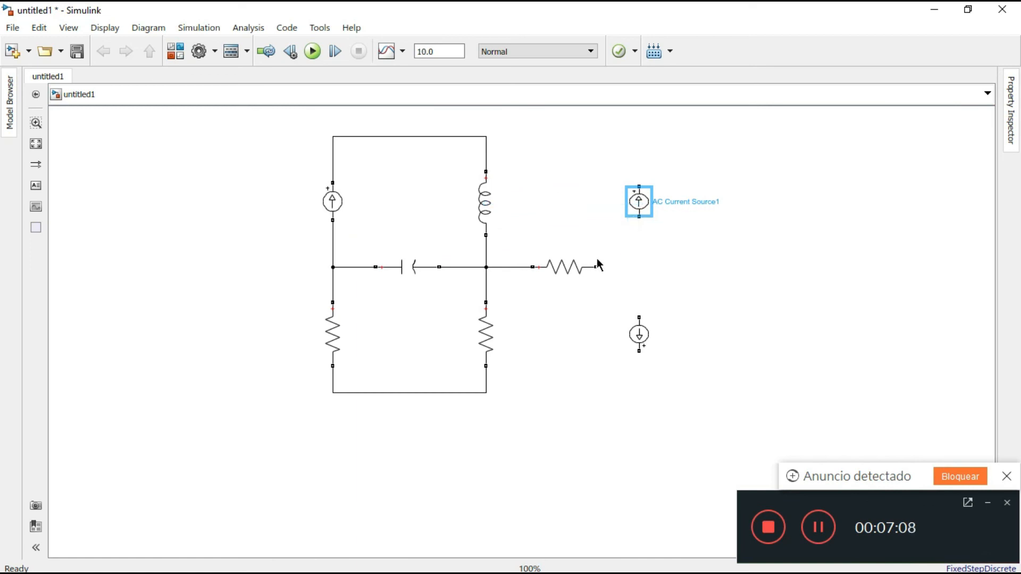
- Wire both unconnected current sources to the horizontal resistor's free end, and their outer terminals to the upper and lower circuit wires
{"action": "mouse_move", "coordinate": [596, 267]}
{"action": "left_mouse_down"}
{"action": "mouse_move", "coordinate": [615, 271]}
{"action": "mouse_move", "coordinate": [638, 319]}
{"action": "mouse_move", "coordinate": [623, 383]}
{"action": "mouse_move", "coordinate": [485, 394]}
{"action": "left_mouse_up"}
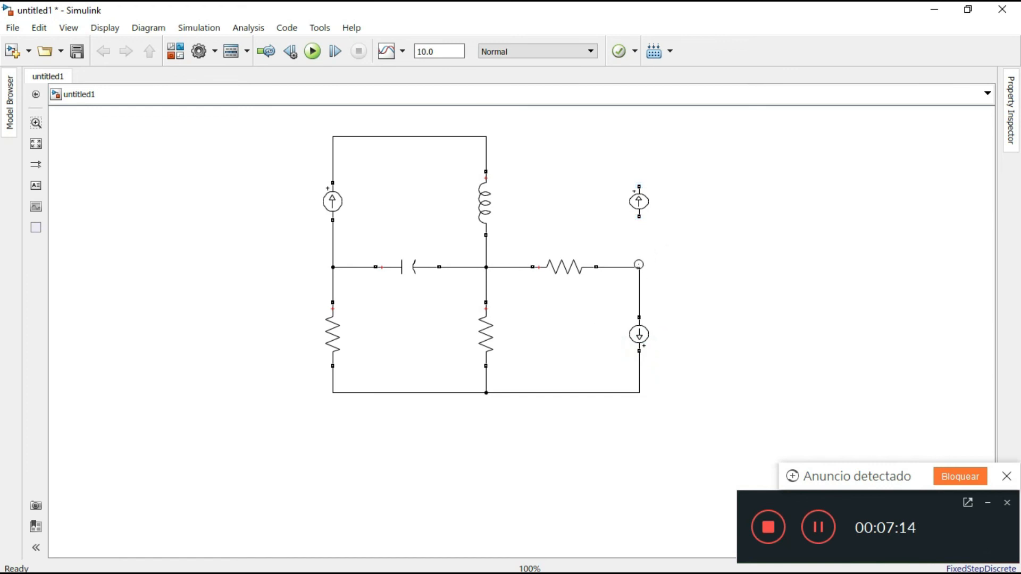
{"action": "left_click_drag", "start_coordinate": [639, 218], "coordinate": [640, 266]}
{"action": "left_click_drag", "start_coordinate": [495, 137], "coordinate": [485, 137]}
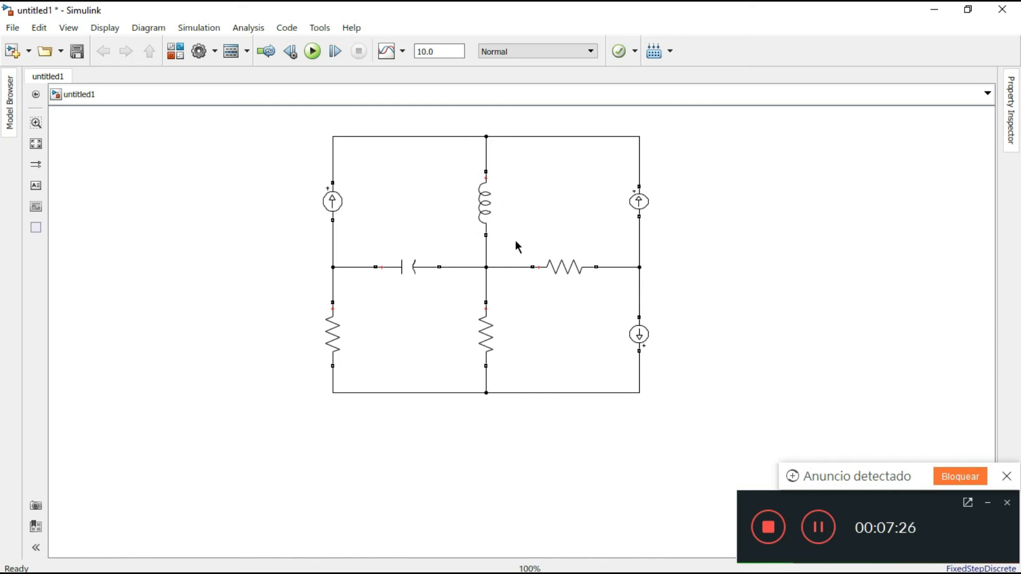
- Duplicate the horizontal resistor, rotate the copy to vertical and place it beside the inductor
{"action": "left_click", "coordinate": [548, 266]}
{"action": "left_click", "coordinate": [559, 270]}
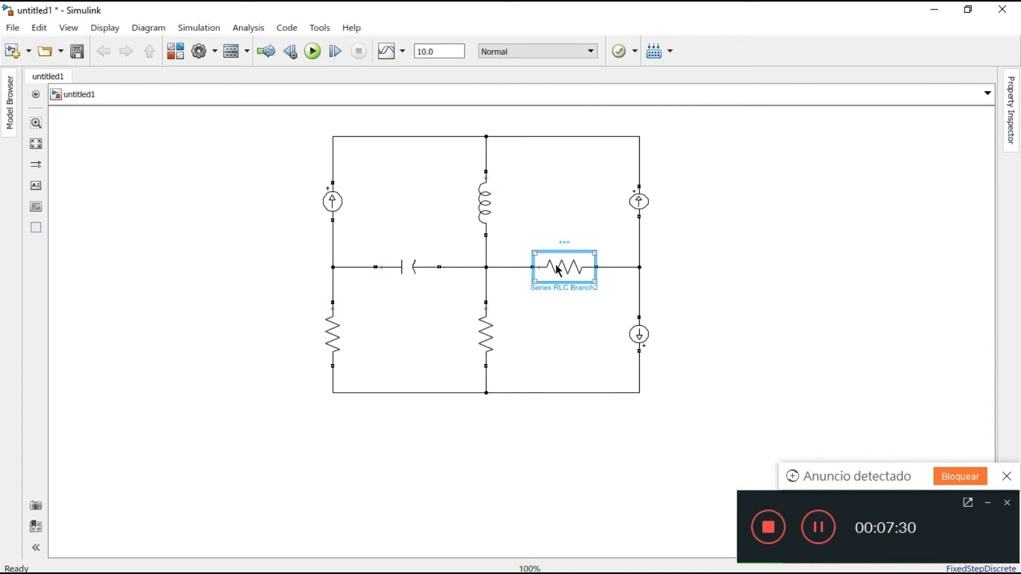
{"action": "left_click", "coordinate": [759, 283]}
{"action": "key", "text": "ctrl+v"}
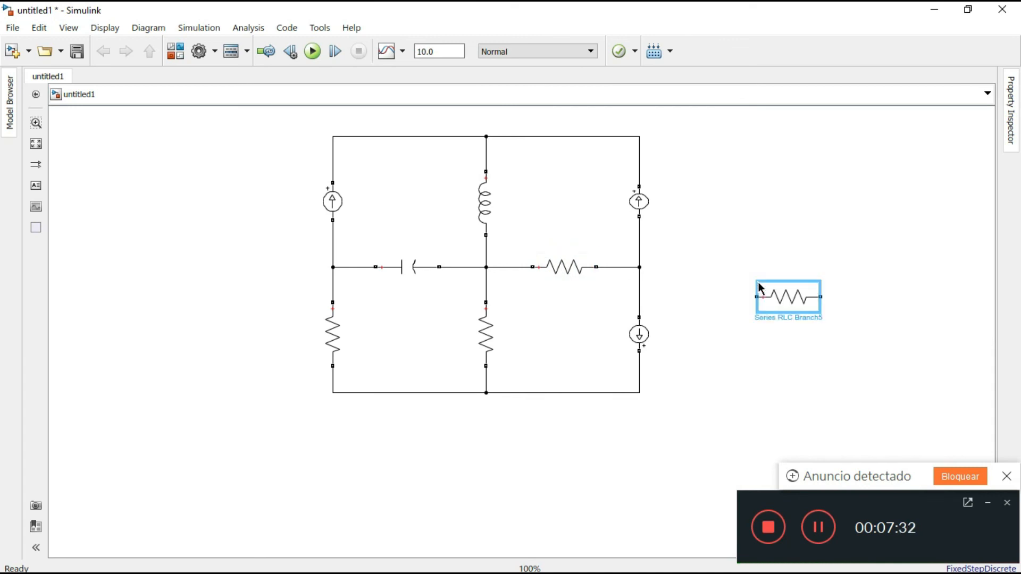
{"action": "key", "text": "ctrl+r"}
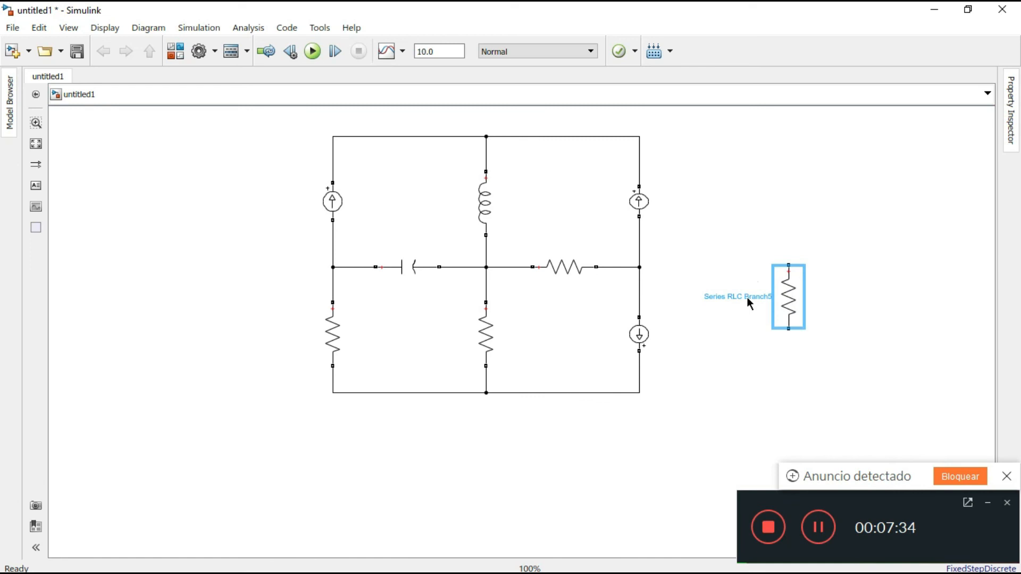
{"action": "left_click_drag", "start_coordinate": [747, 297], "coordinate": [508, 202]}
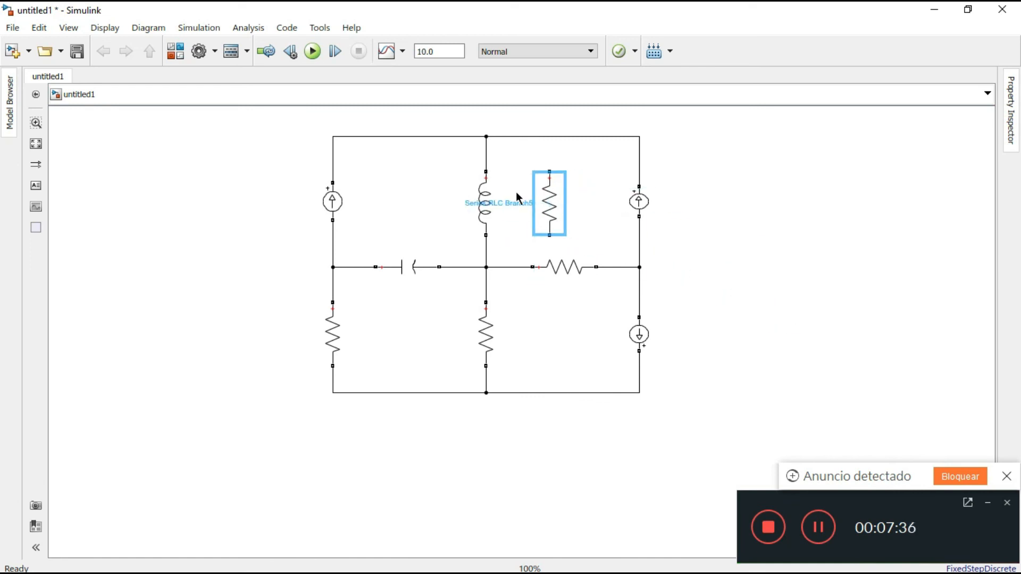
- Delete the wires joining the inductor to the circuit's upper wire and to the central node
{"action": "left_click", "coordinate": [484, 201]}
{"action": "left_click", "coordinate": [485, 149]}
{"action": "key", "text": "Delete"}
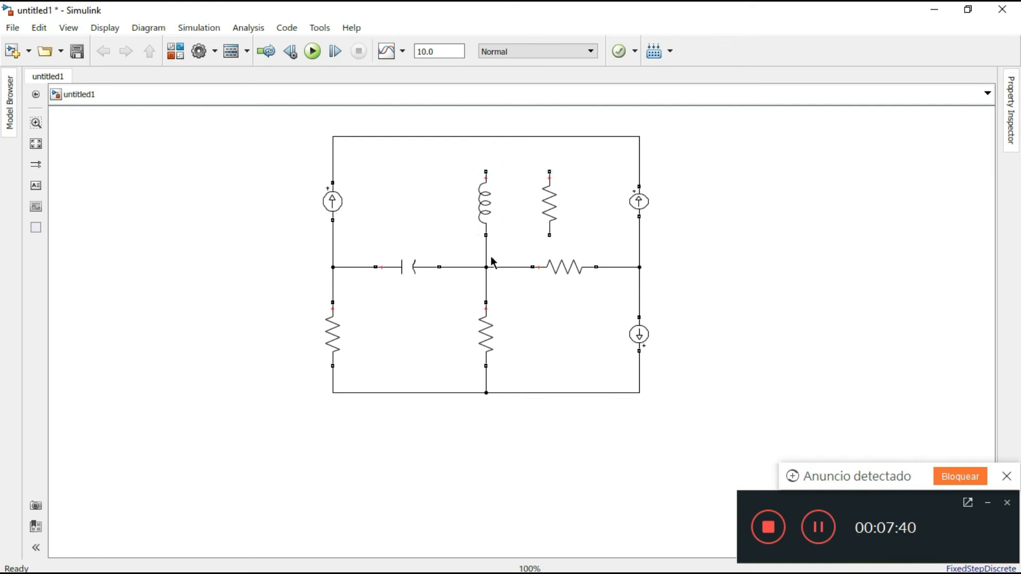
{"action": "left_click", "coordinate": [486, 254]}
{"action": "key", "text": "Delete"}
- Place the inductor and the copied resistor side by side, one on each side of the central node's vertical axis
{"action": "left_click", "coordinate": [477, 205]}
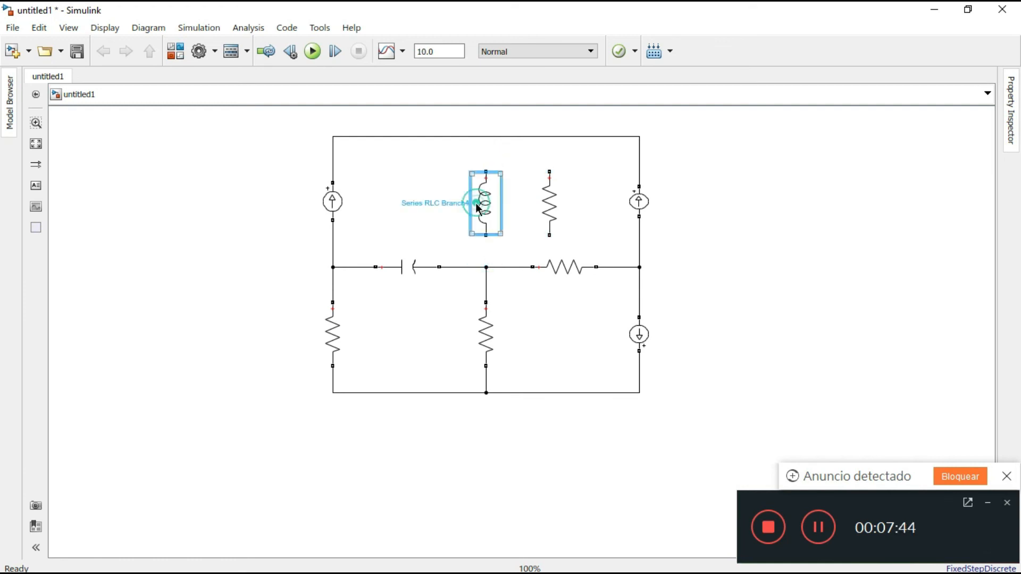
{"action": "left_click_drag", "start_coordinate": [478, 208], "coordinate": [452, 207]}
{"action": "left_click", "coordinate": [545, 204]}
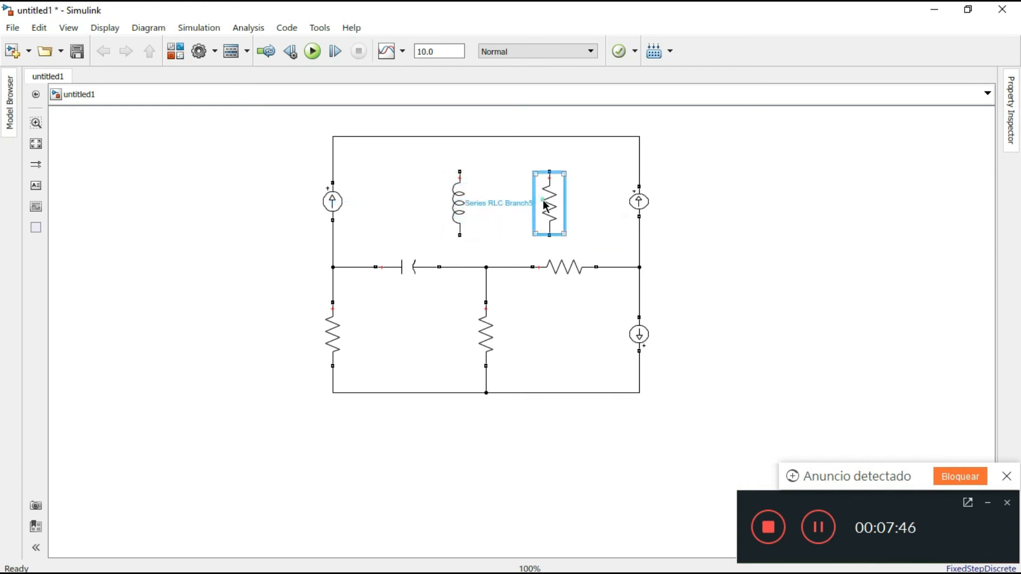
{"action": "left_click_drag", "start_coordinate": [543, 202], "coordinate": [509, 203]}
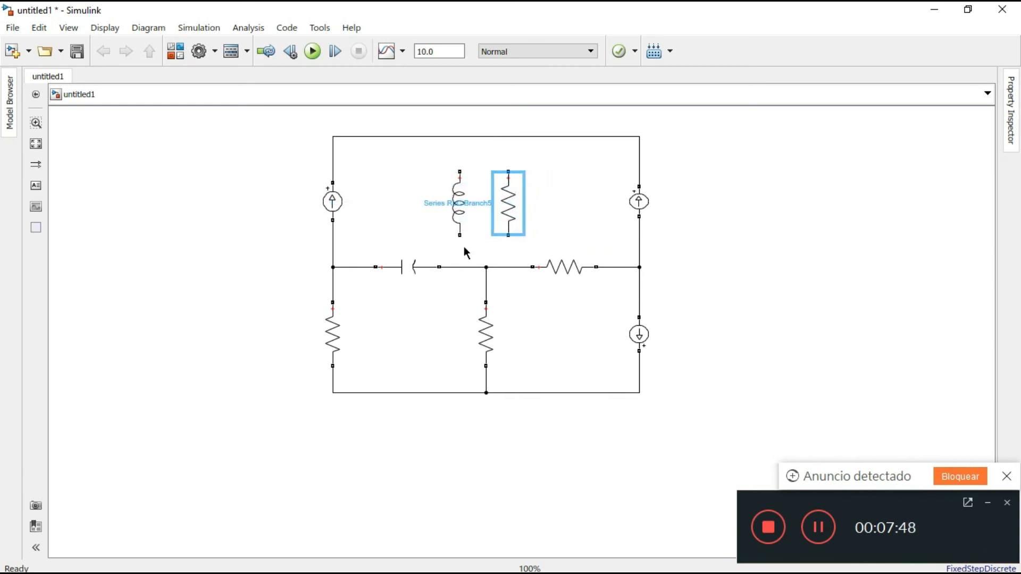
- Wire the lower ends of the inductor and the copied resistor together and connect that wire to the central node
{"action": "left_click_drag", "start_coordinate": [459, 235], "coordinate": [508, 236]}
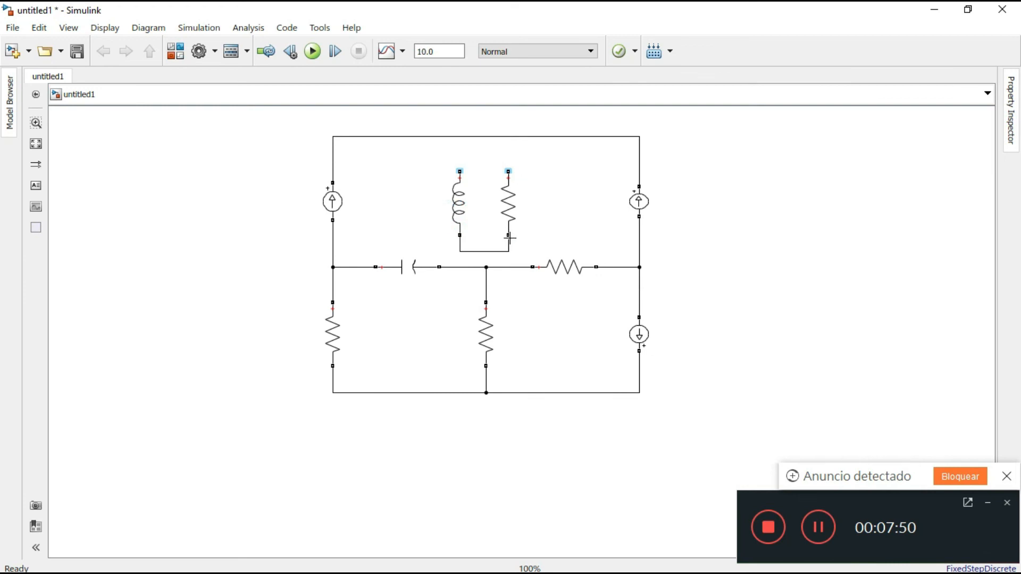
{"action": "left_click", "coordinate": [486, 266]}
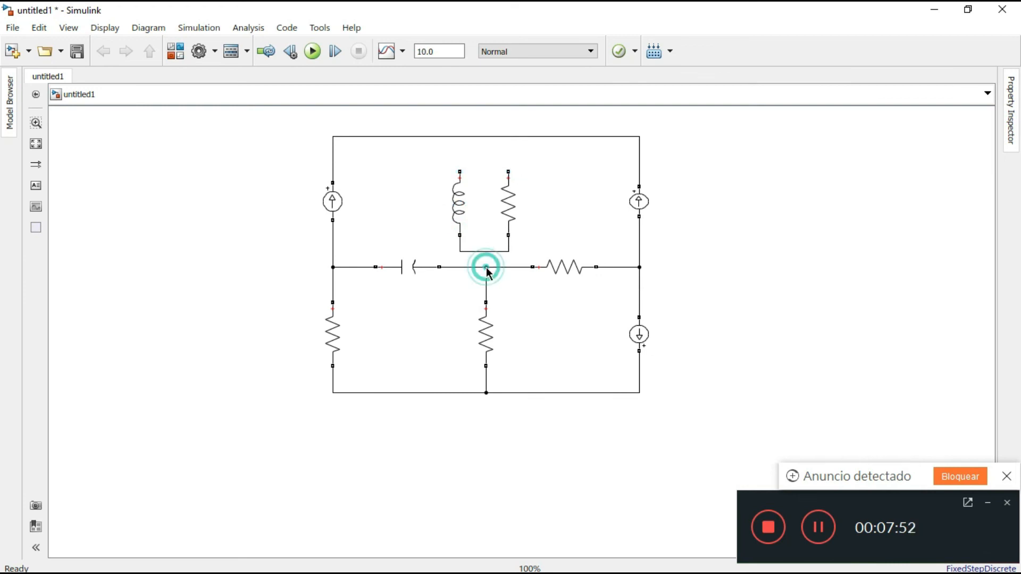
{"action": "left_click", "coordinate": [485, 253]}
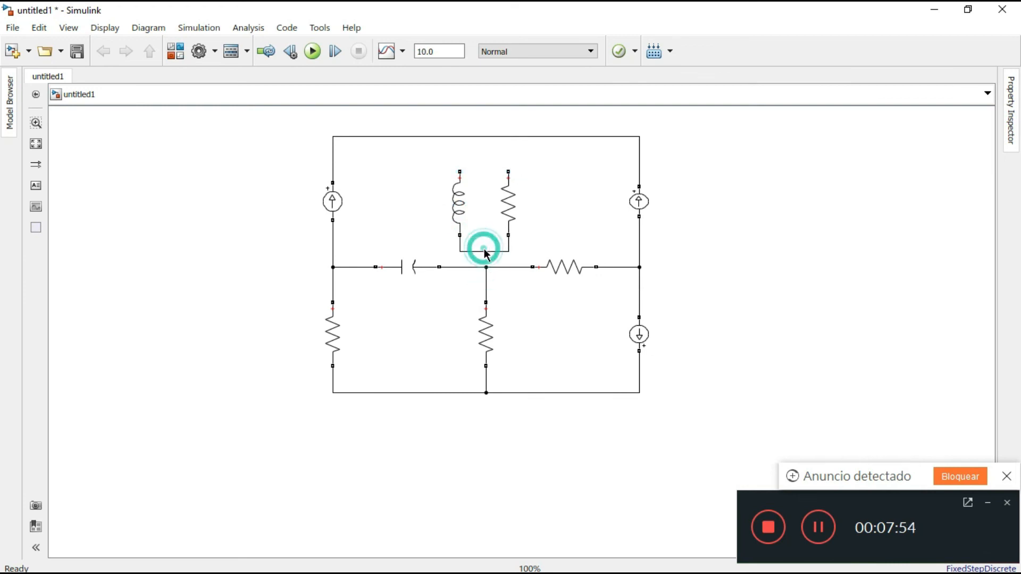
{"action": "left_click", "coordinate": [486, 251]}
{"action": "left_click", "coordinate": [485, 266]}
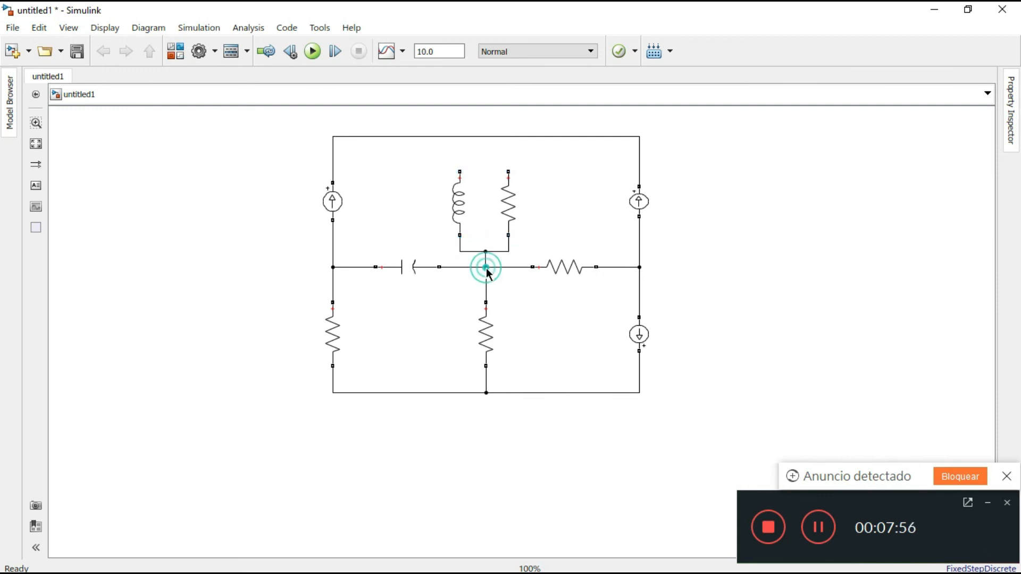
- Join the upper ends of the inductor and the copied resistor and connect them to the circuit's upper wire
{"action": "left_click", "coordinate": [503, 184]}
{"action": "mouse_move", "coordinate": [508, 173]}
{"action": "left_mouse_down"}
{"action": "mouse_move", "coordinate": [460, 171]}
{"action": "mouse_move", "coordinate": [486, 139]}
{"action": "left_mouse_up"}
{"action": "left_click", "coordinate": [500, 164]}
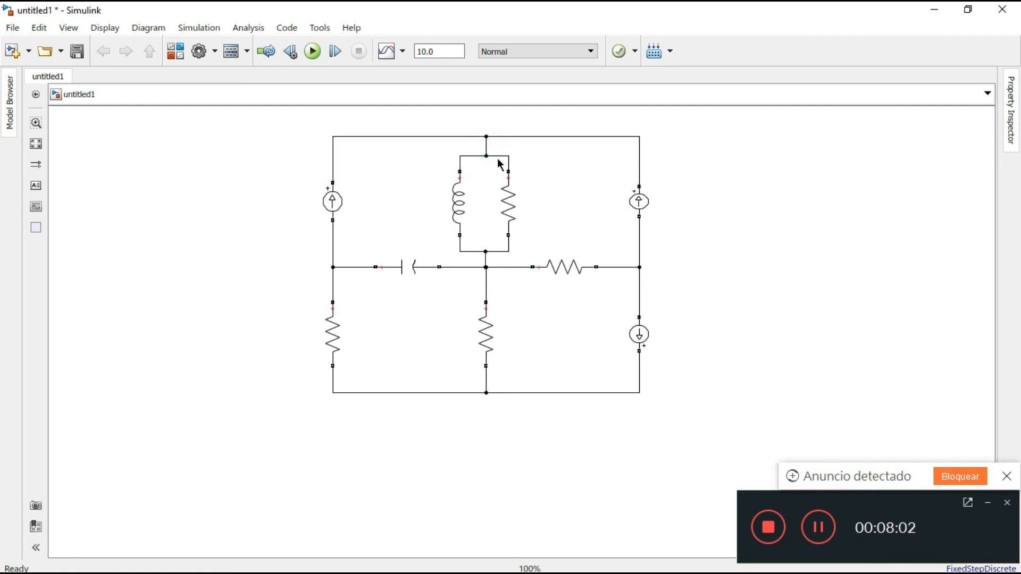
- Set the resistance of the resistor beside the inductor to .000000000001 ohms
{"action": "double_click", "coordinate": [513, 203]}
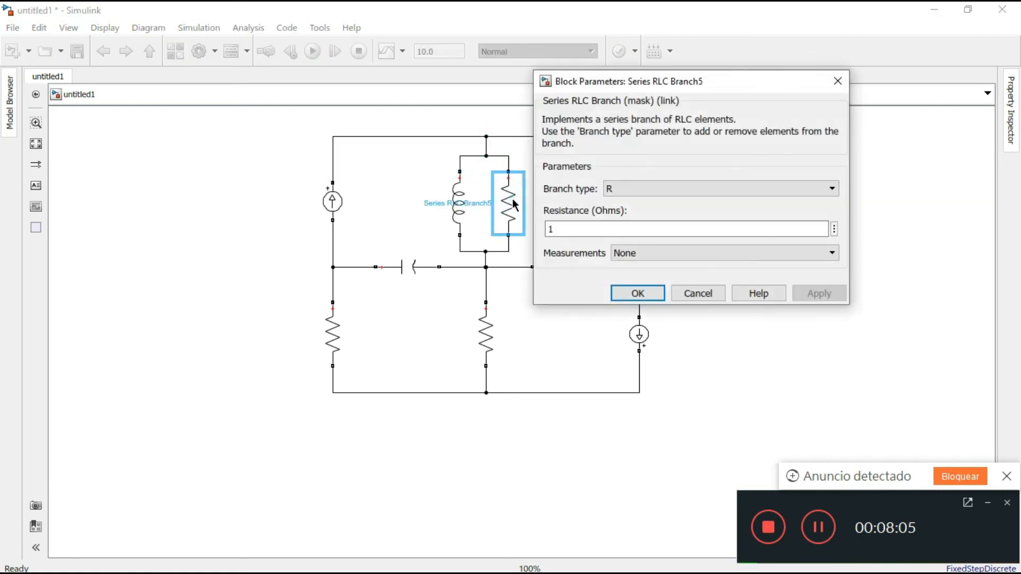
{"action": "double_click", "coordinate": [559, 227]}
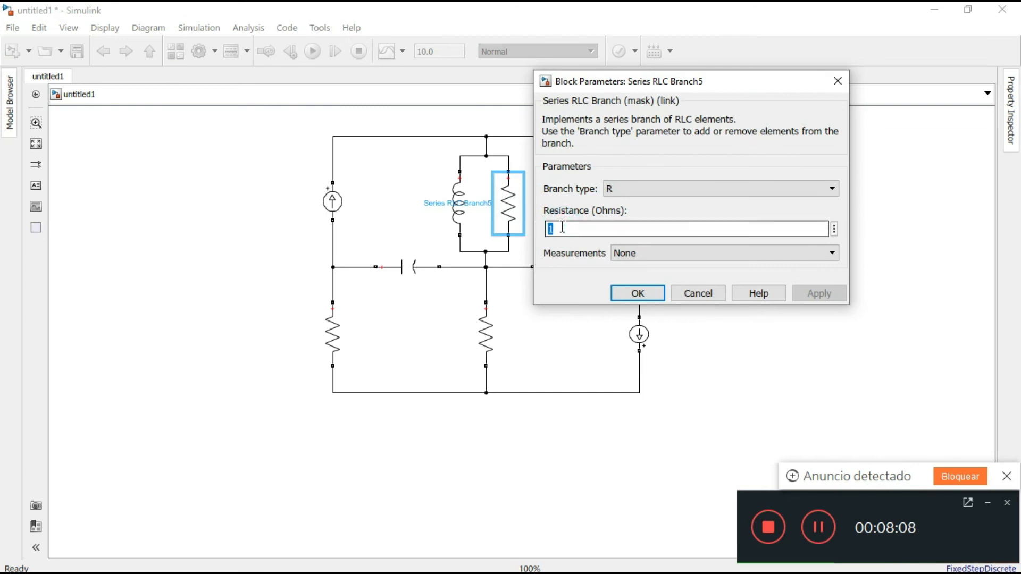
{"action": "type", "text": "."}
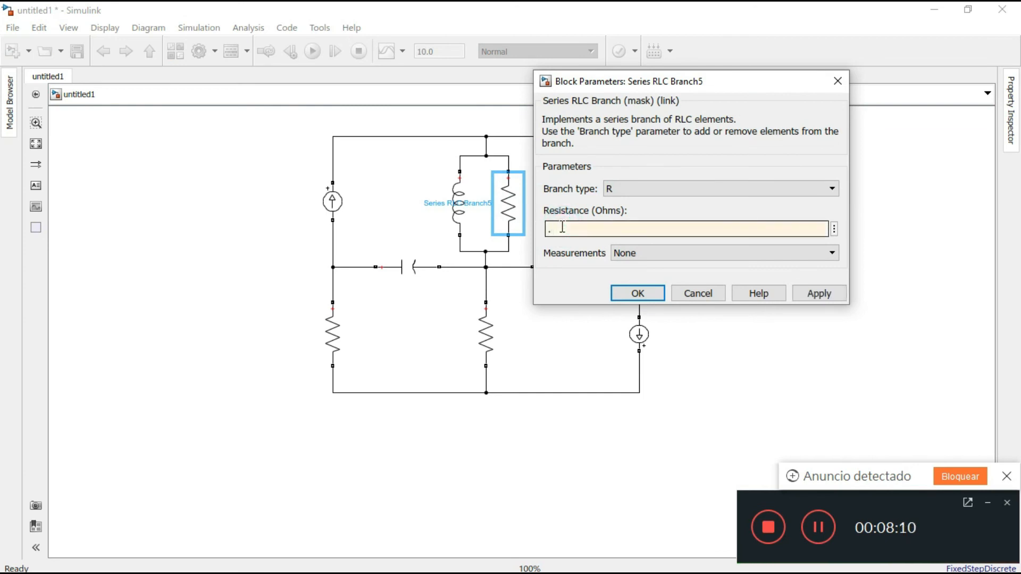
{"action": "type", "text": "000000000001"}
{"action": "left_click", "coordinate": [638, 292]}
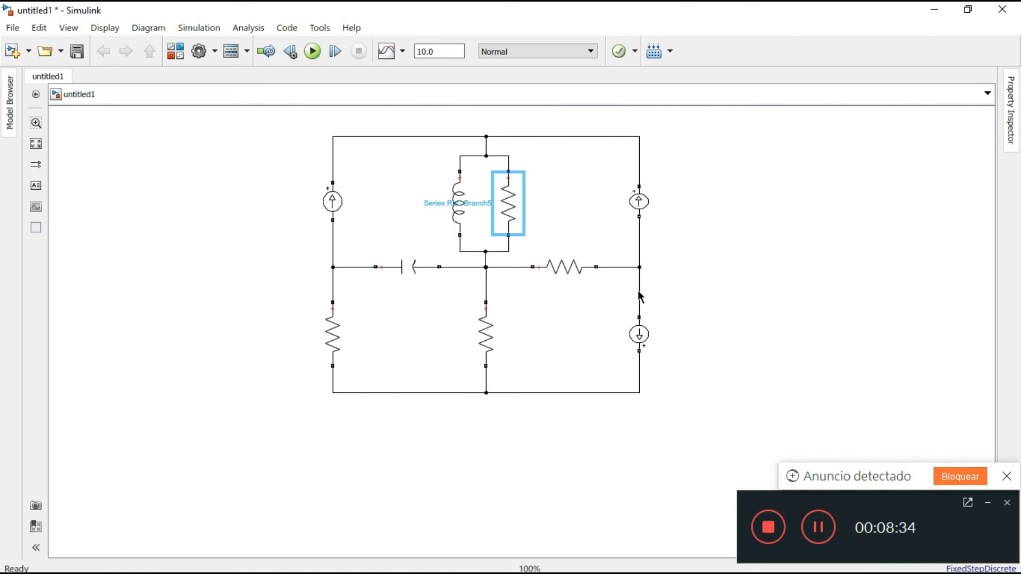
- Find the powergui block in the block library and place it in the empty area to the right of the circuit
{"action": "left_click", "coordinate": [177, 53]}
{"action": "left_click", "coordinate": [311, 79]}
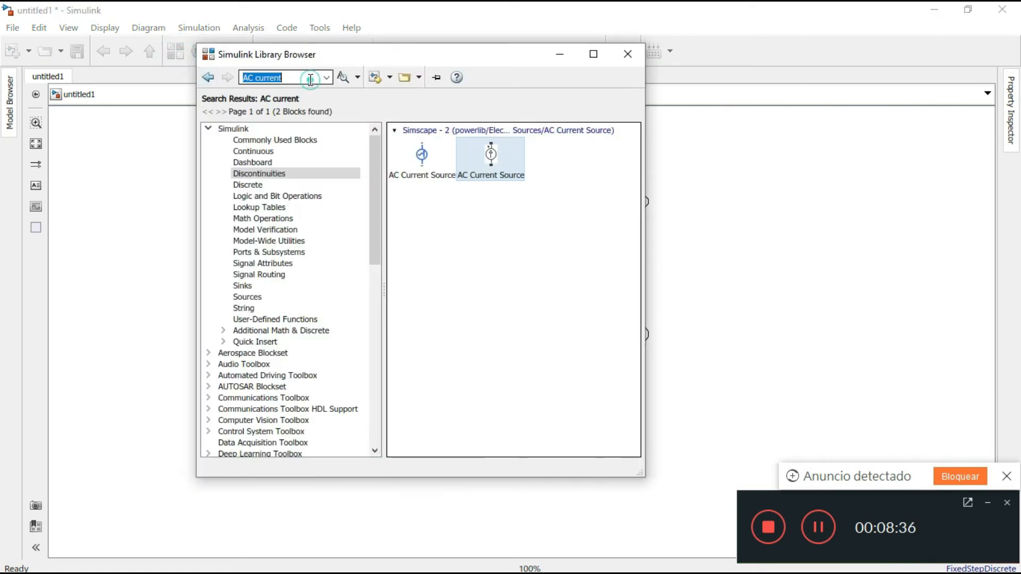
{"action": "type", "text": "power"}
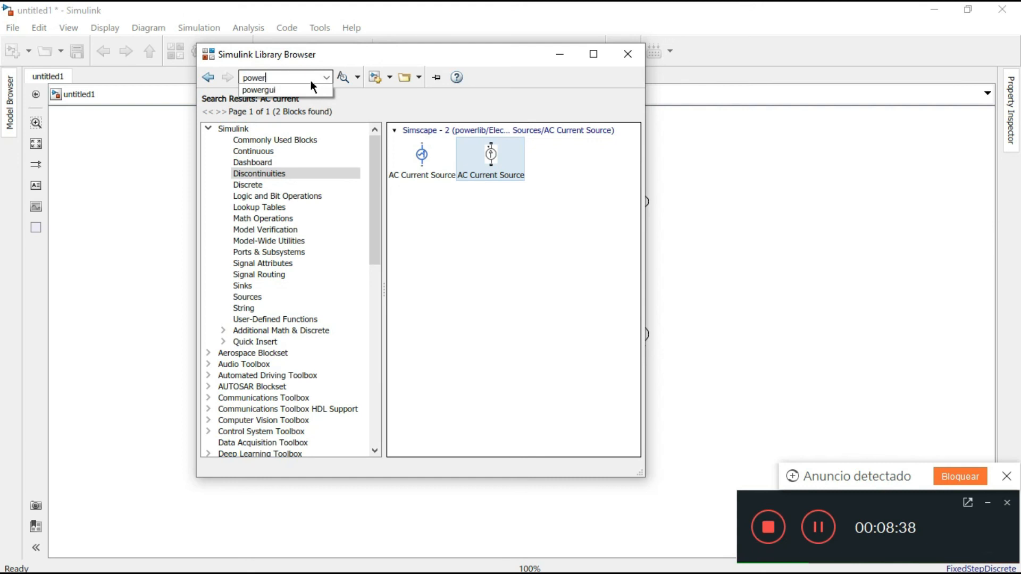
{"action": "type", "text": "gui"}
{"action": "key", "text": "Return"}
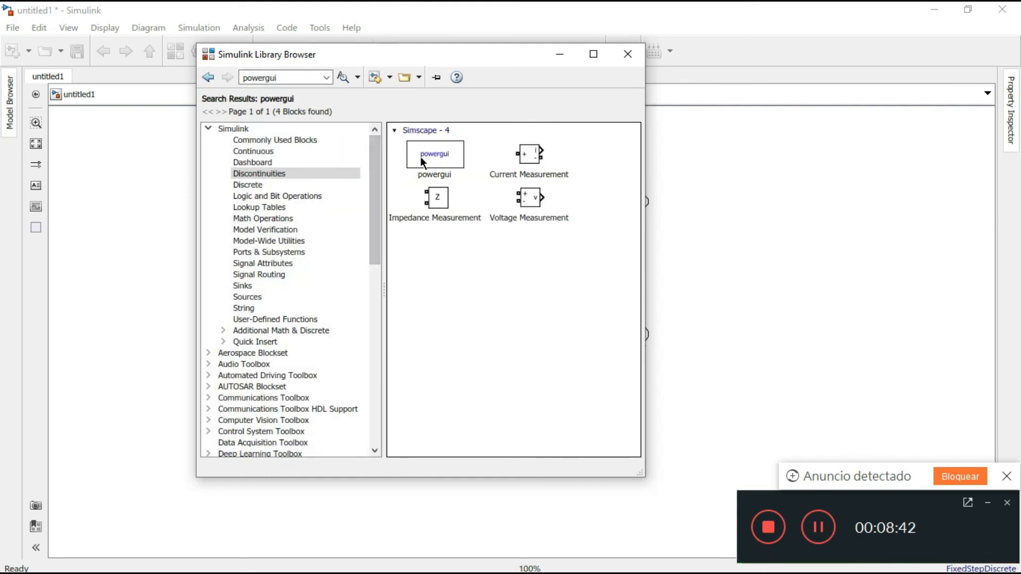
{"action": "left_click_drag", "start_coordinate": [421, 156], "coordinate": [746, 247]}
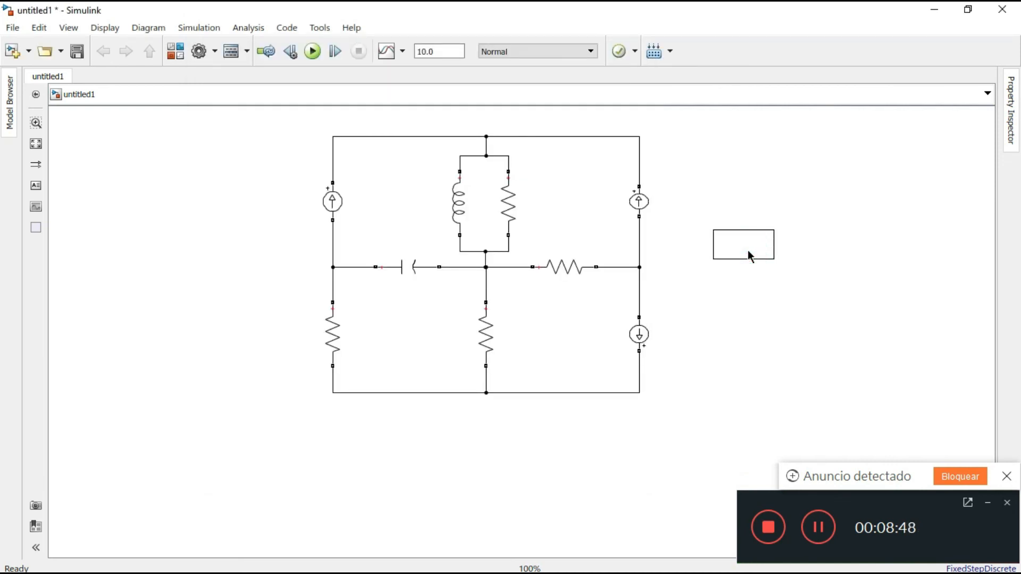
- Find the Multimeter block in the block library and place it just below the powergui block
{"action": "left_click", "coordinate": [177, 54]}
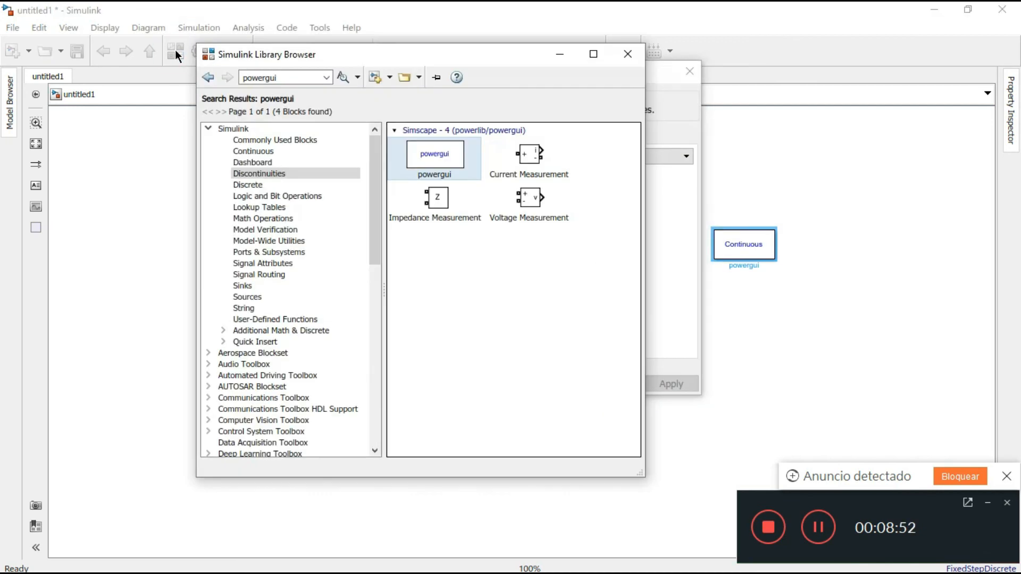
{"action": "double_click", "coordinate": [306, 76]}
{"action": "key", "text": "BackSpace"}
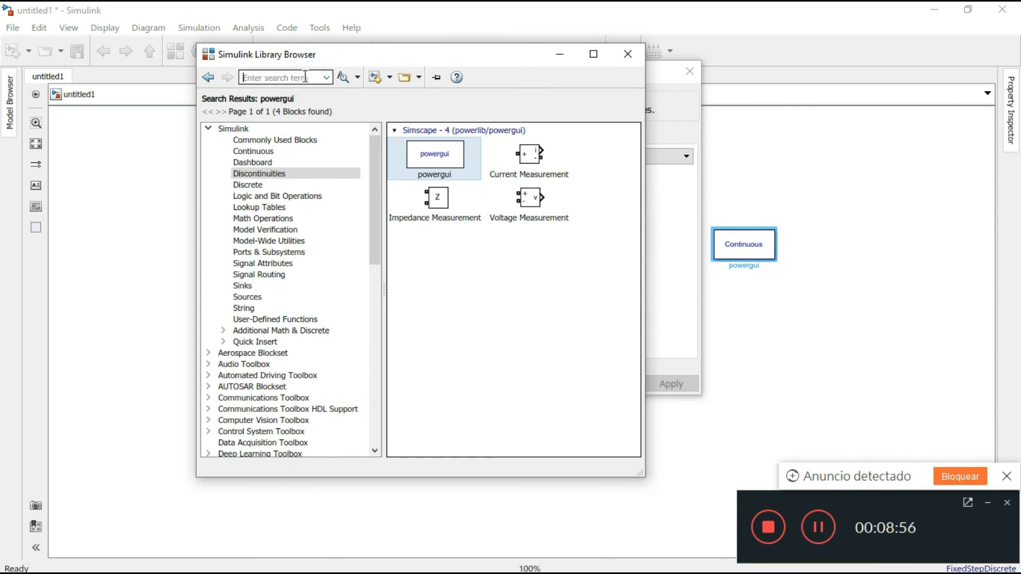
{"action": "type", "text": "mu"}
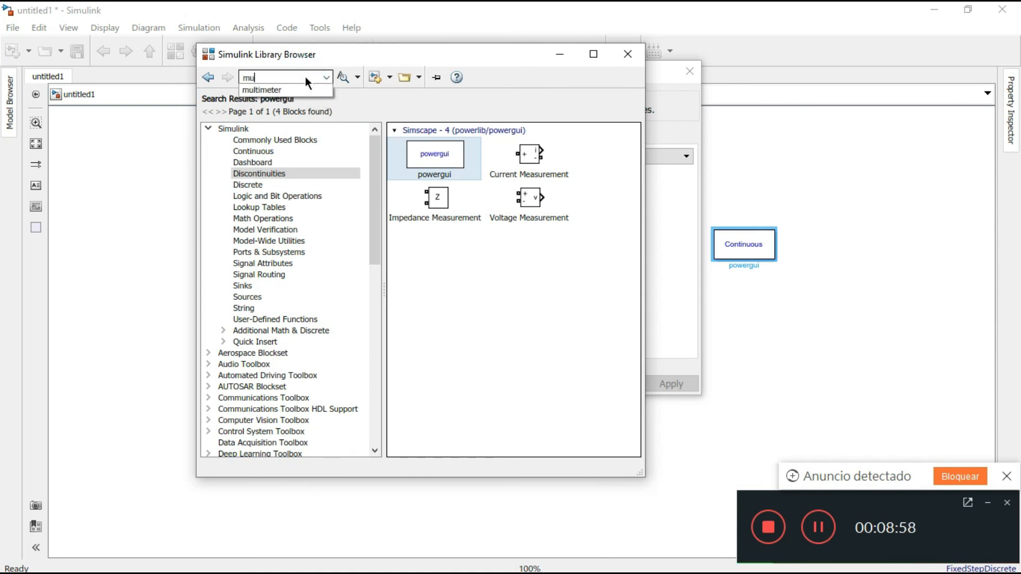
{"action": "type", "text": "ltimeter"}
{"action": "key", "text": "Return"}
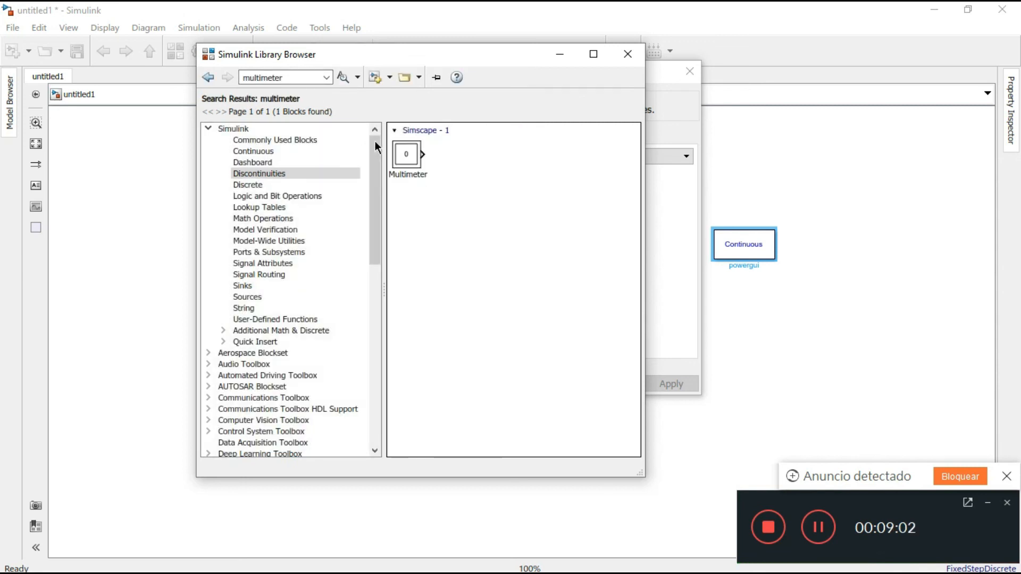
{"action": "left_click_drag", "start_coordinate": [405, 155], "coordinate": [754, 298]}
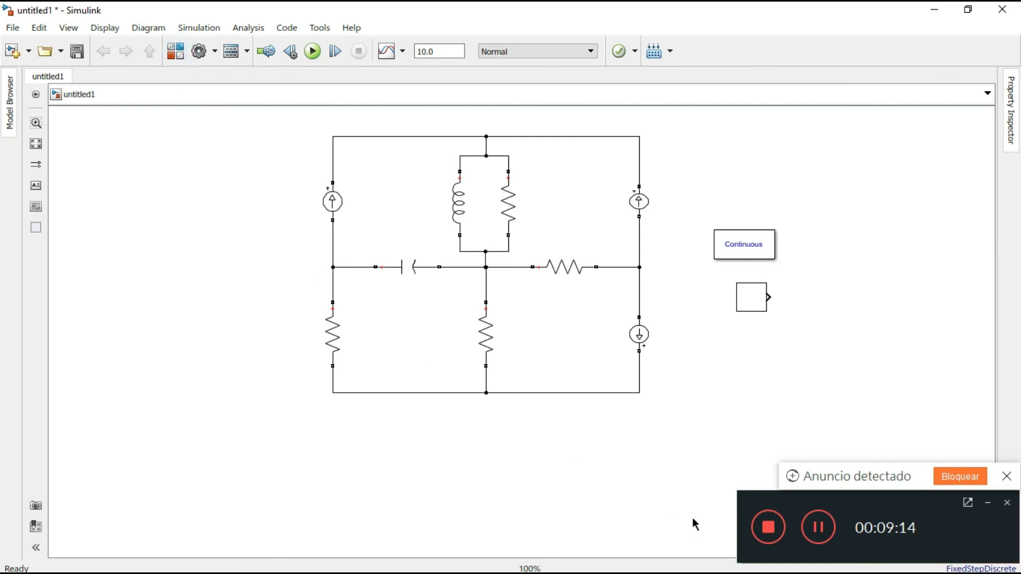
{"action": "left_click", "coordinate": [818, 527]}
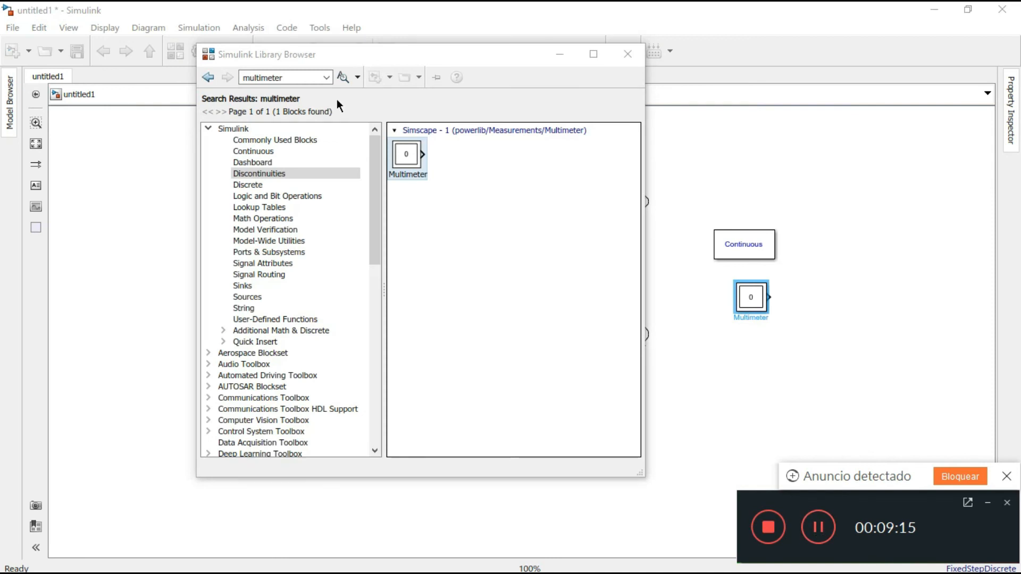
- Search the block library for "display" and place the Simulink Display block with an input port above the powergui block
{"action": "left_click", "coordinate": [290, 77]}
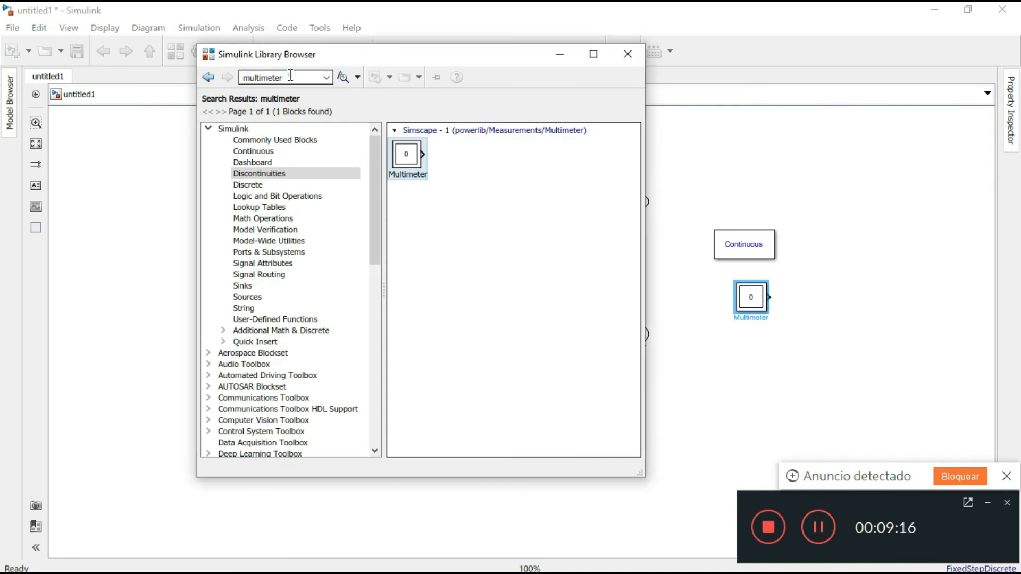
{"action": "type", "text": "display"}
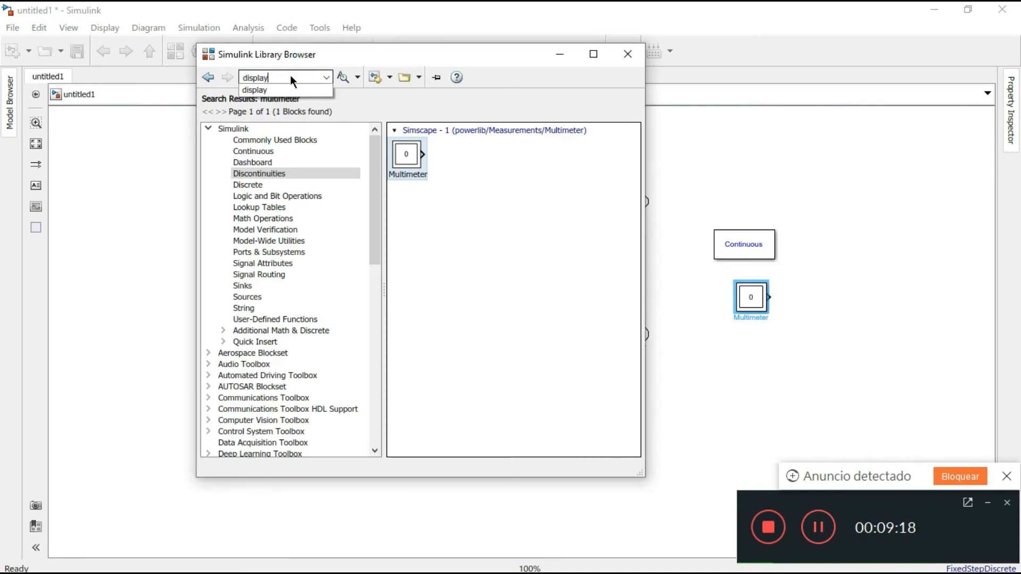
{"action": "key", "text": "Return"}
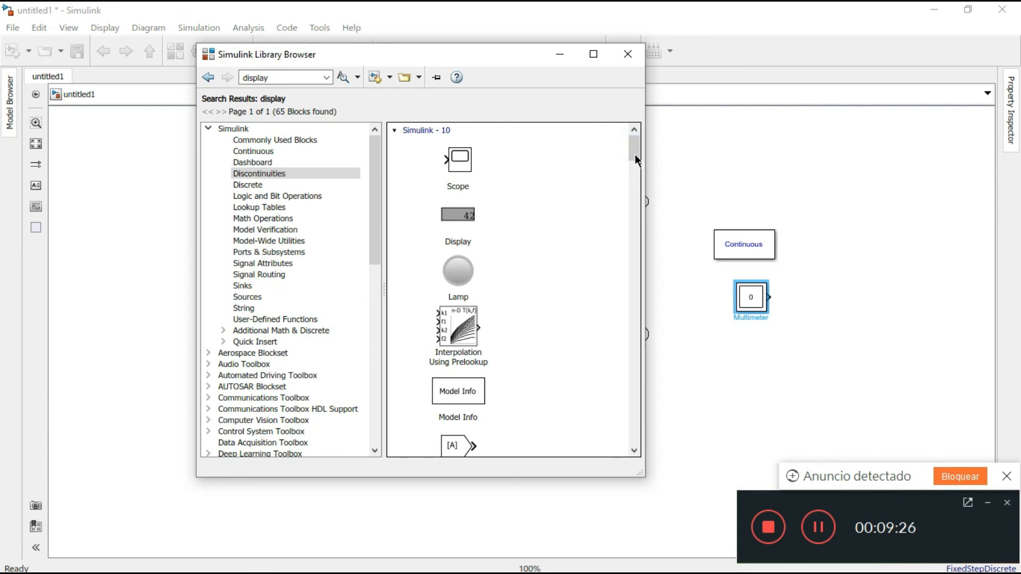
{"action": "left_click_drag", "start_coordinate": [634, 152], "coordinate": [635, 172]}
{"action": "left_click", "coordinate": [457, 299]}
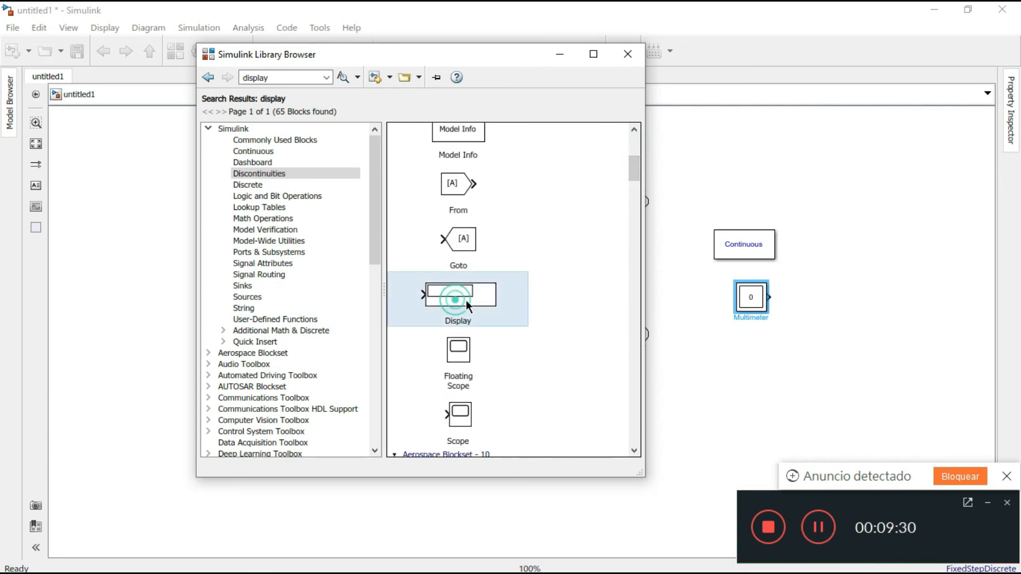
{"action": "left_click_drag", "start_coordinate": [465, 300], "coordinate": [750, 197]}
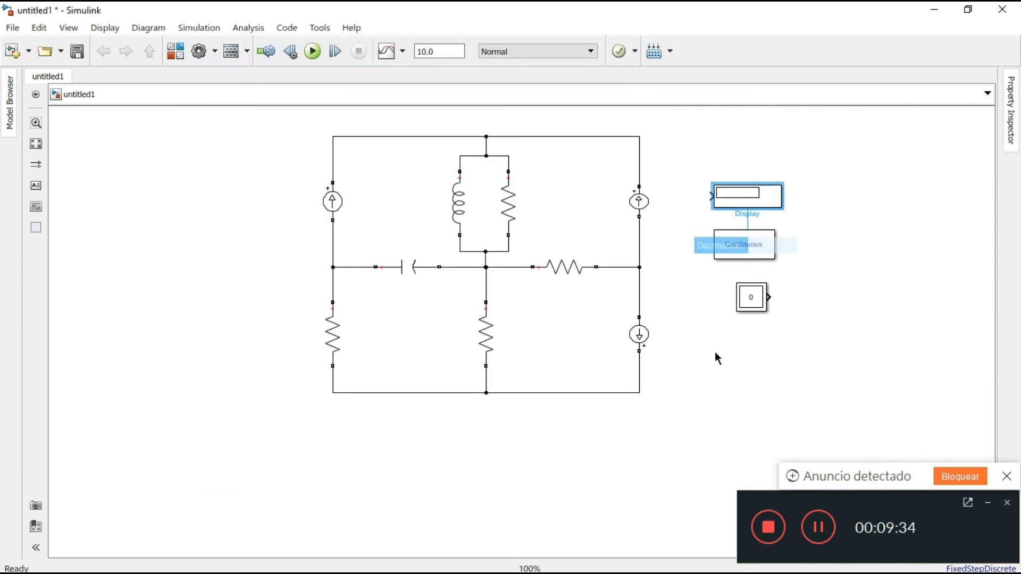
- Search the block library for "voltage meas" and place a Voltage Measurement block above the Display block
{"action": "left_click", "coordinate": [178, 60]}
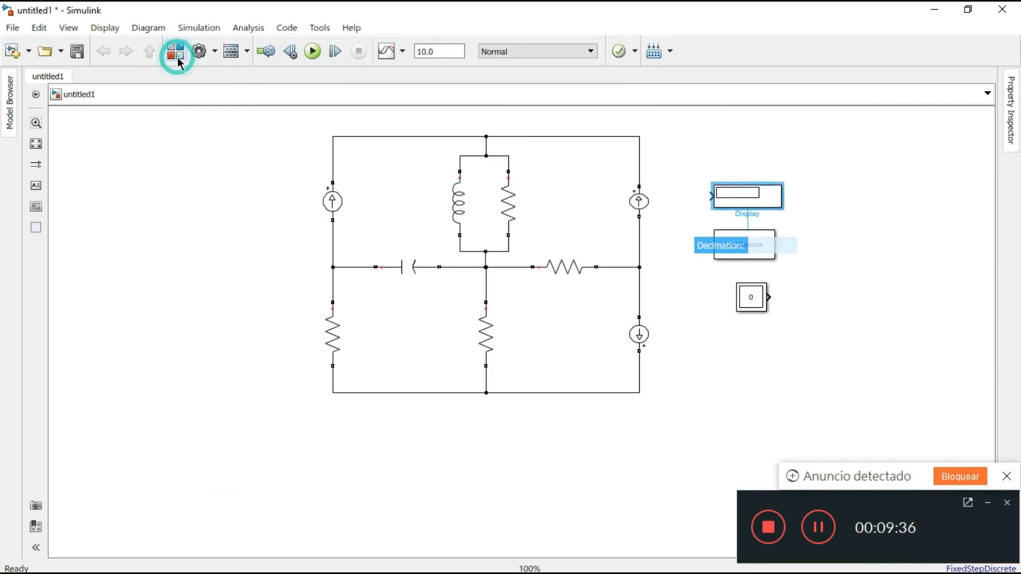
{"action": "left_click", "coordinate": [282, 77]}
{"action": "key", "text": "BackSpace"}
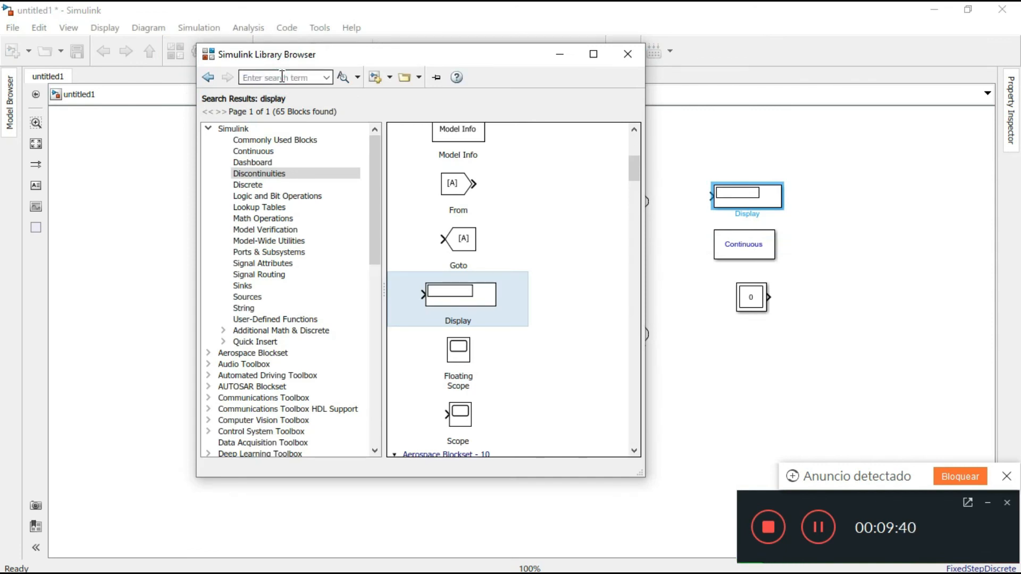
{"action": "type", "text": "volta"}
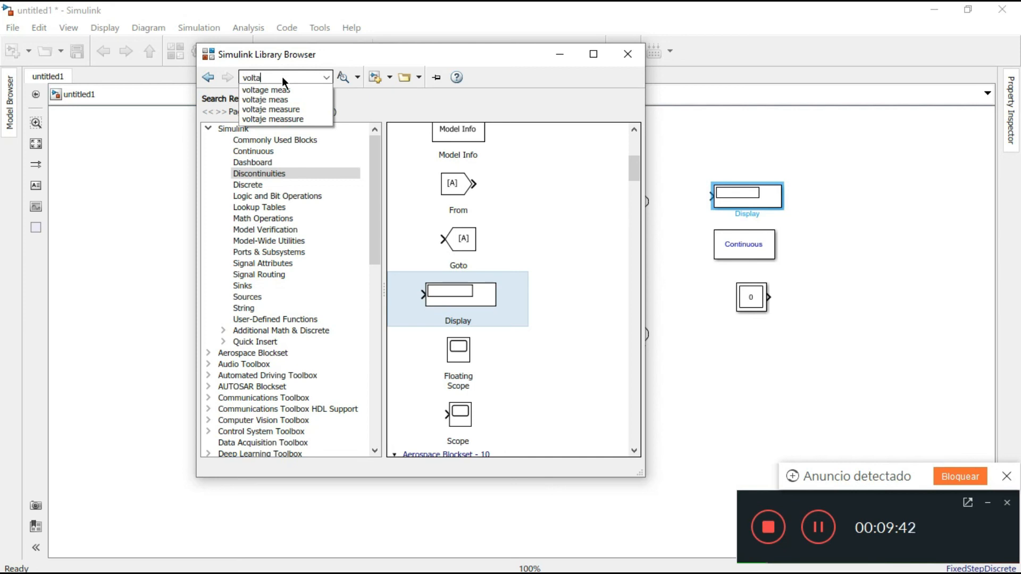
{"action": "type", "text": "ge meas"}
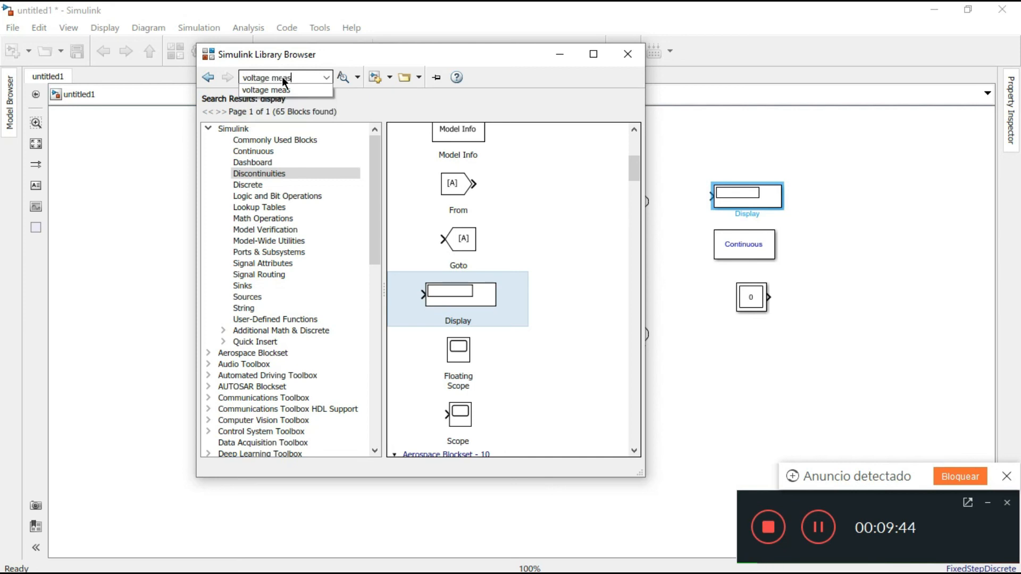
{"action": "left_click", "coordinate": [282, 79]}
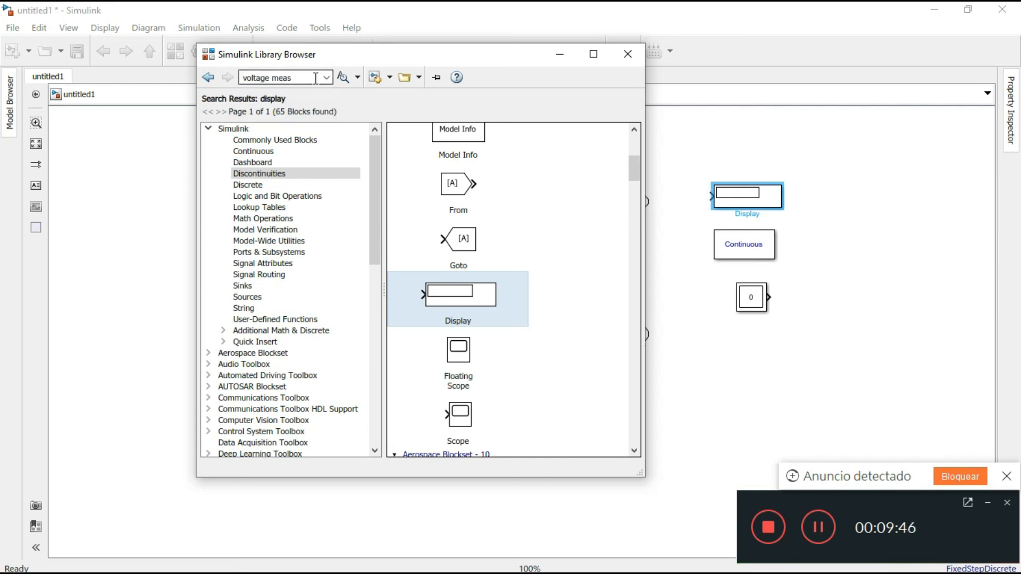
{"action": "key", "text": "Return"}
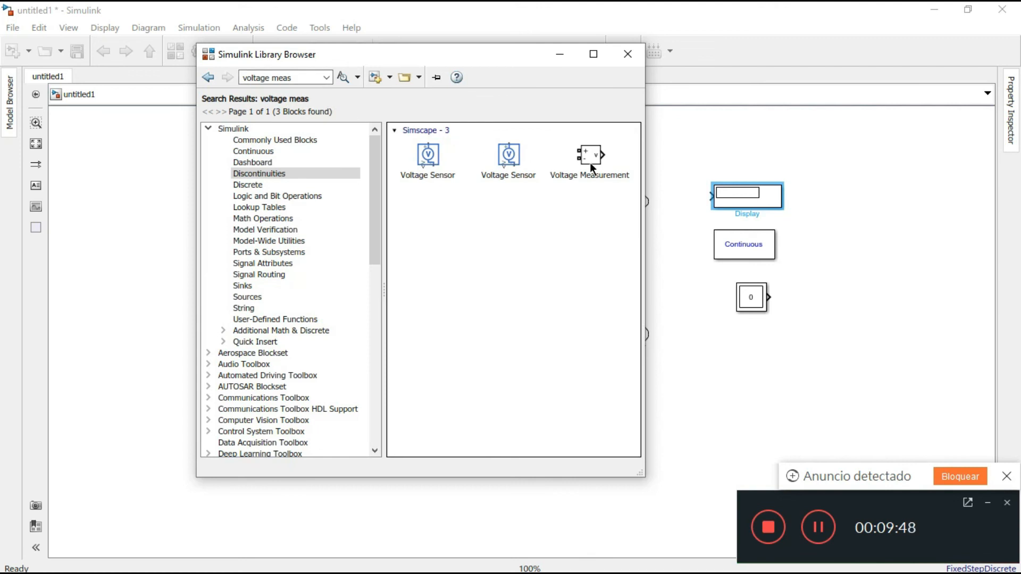
{"action": "left_click_drag", "start_coordinate": [589, 162], "coordinate": [755, 162]}
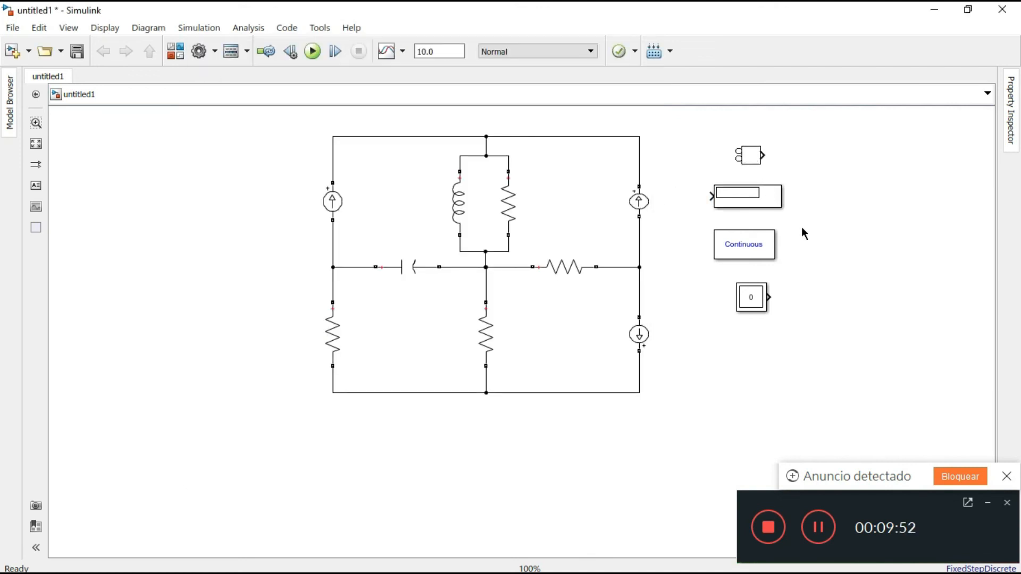
- Search the block library for "complex" and place a Complex to Magnitude-Angle block to the right of the Display block
{"action": "left_click", "coordinate": [183, 62]}
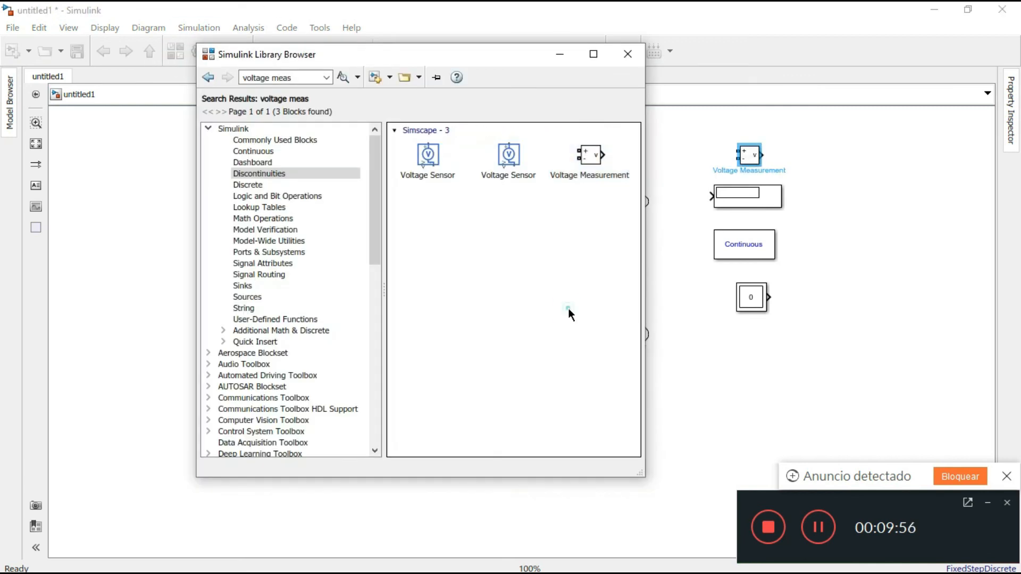
{"action": "left_click", "coordinate": [309, 76]}
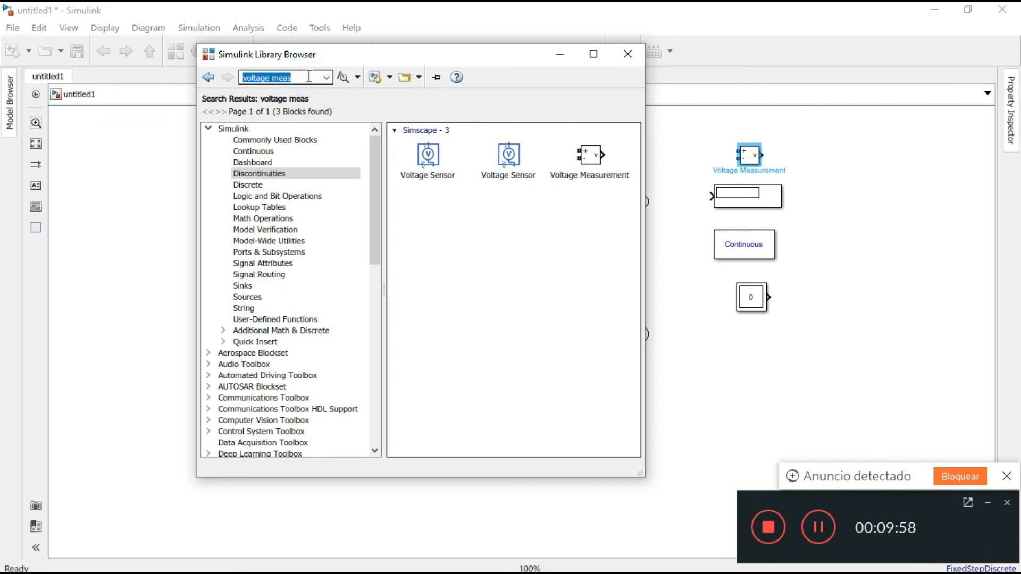
{"action": "type", "text": "complex"}
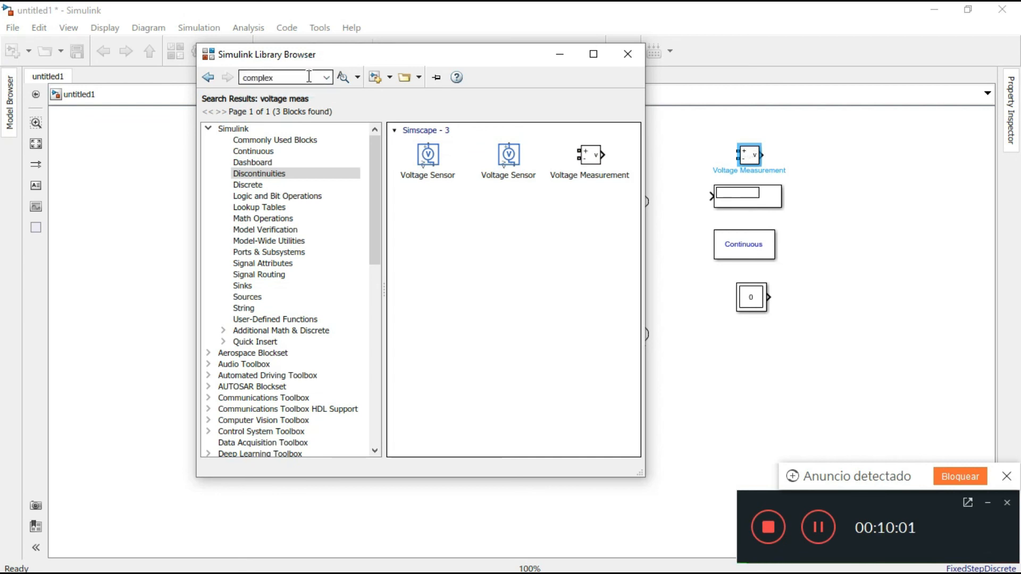
{"action": "key", "text": "Return"}
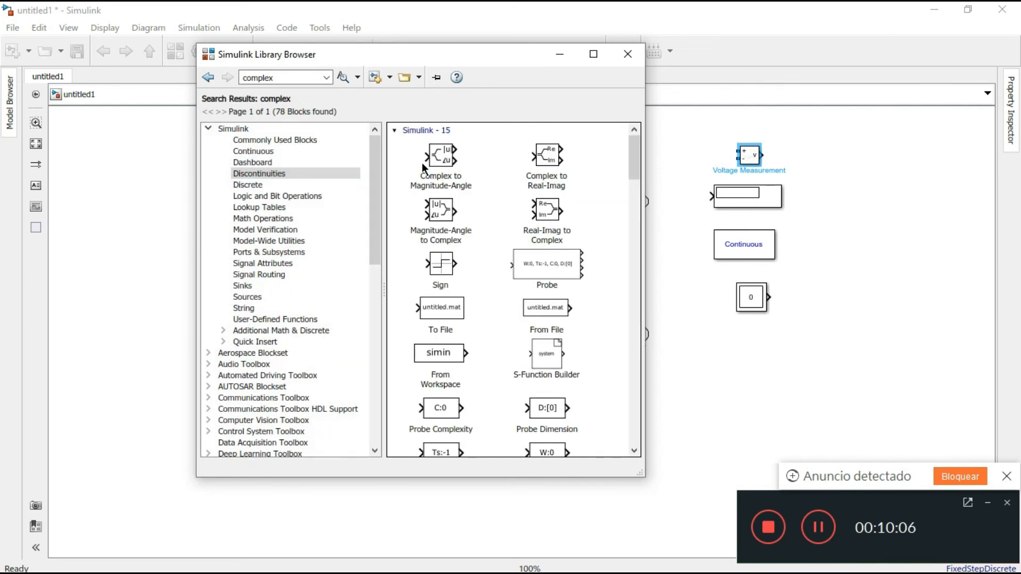
{"action": "left_click_drag", "start_coordinate": [437, 162], "coordinate": [834, 188]}
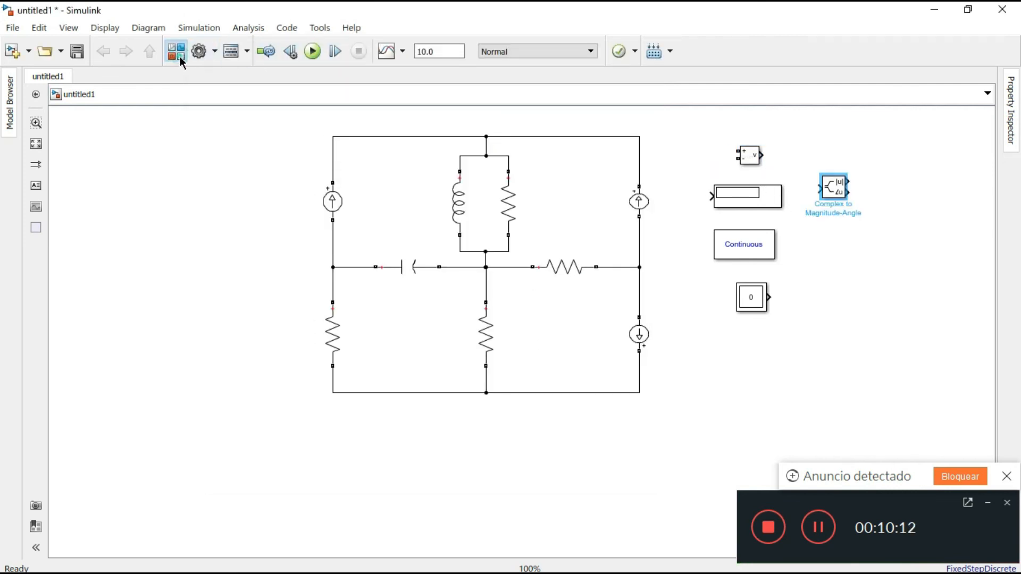
- Search the block library for "angle" and place the degrees-to-radians Angle Conversion block below the Complex to Magnitude-Angle block
{"action": "left_click", "coordinate": [180, 56]}
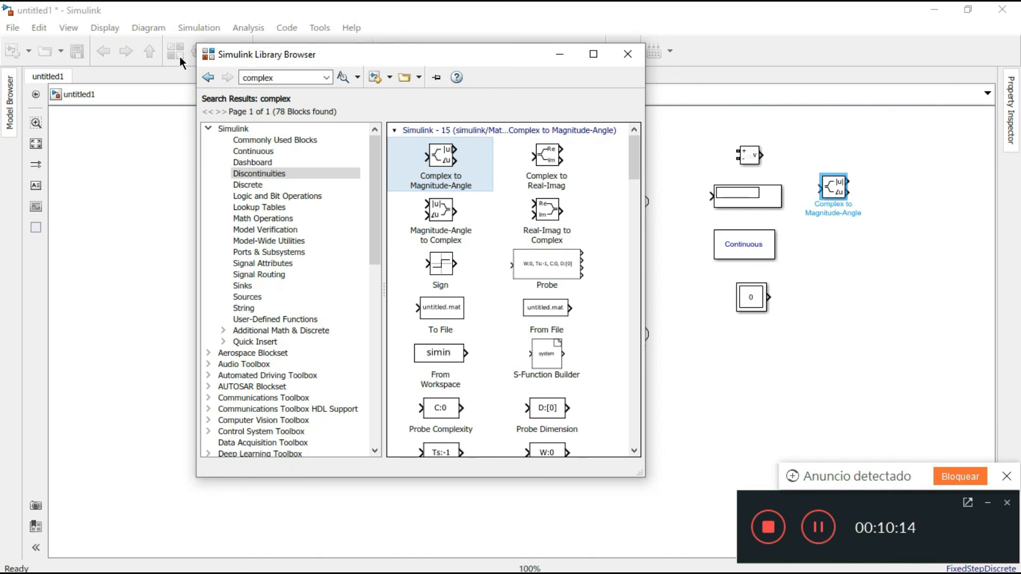
{"action": "double_click", "coordinate": [297, 73]}
{"action": "type", "text": "angle"}
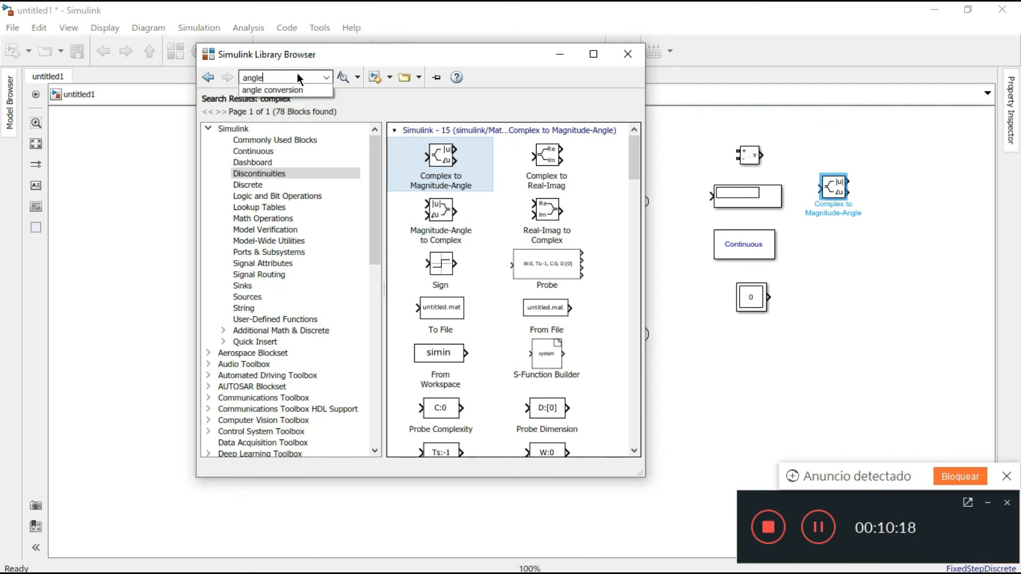
{"action": "type", "text": " convertion"}
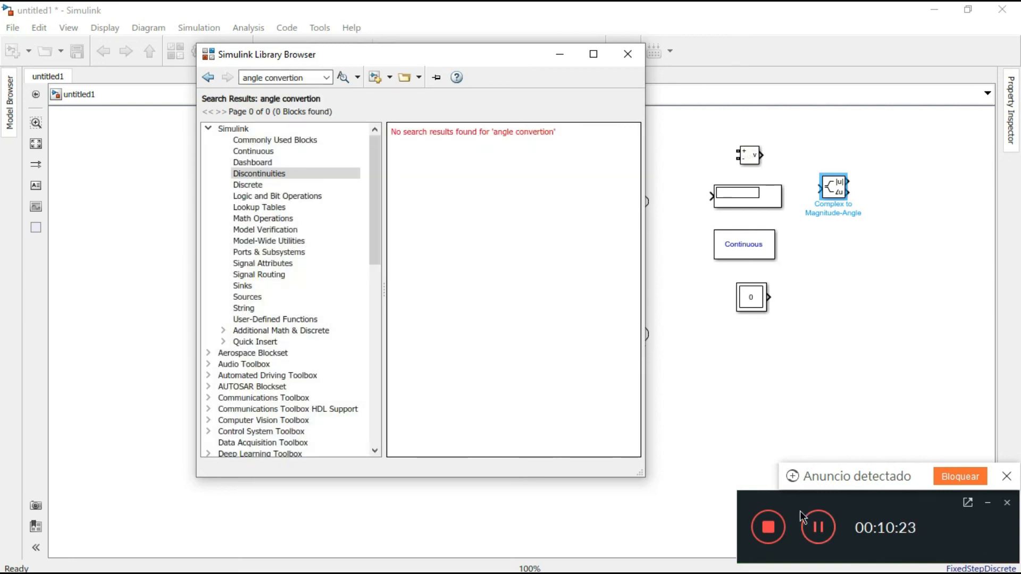
{"action": "left_click", "coordinate": [833, 527]}
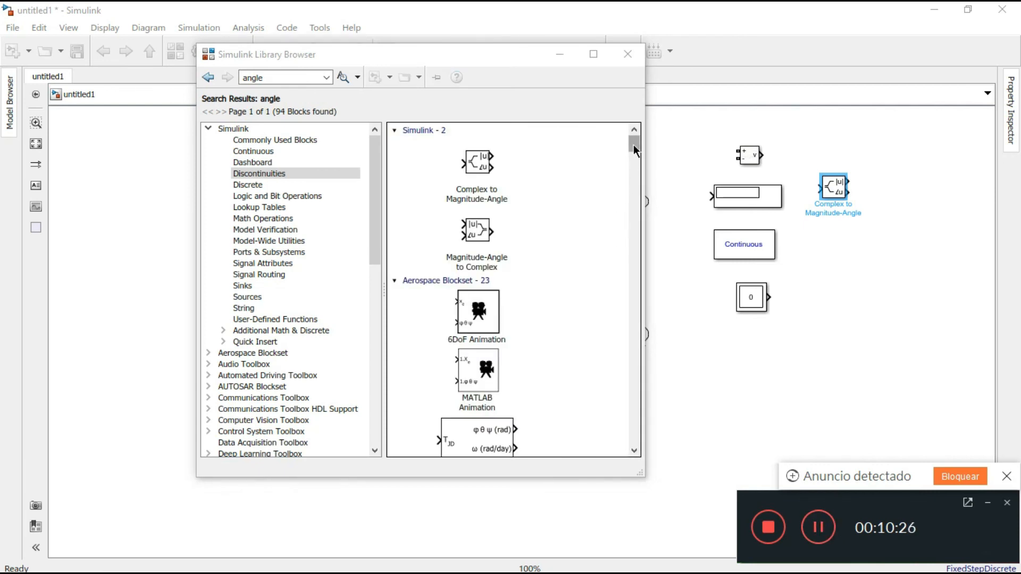
{"action": "left_click_drag", "start_coordinate": [633, 145], "coordinate": [637, 220]}
{"action": "left_click_drag", "start_coordinate": [491, 179], "coordinate": [860, 253]}
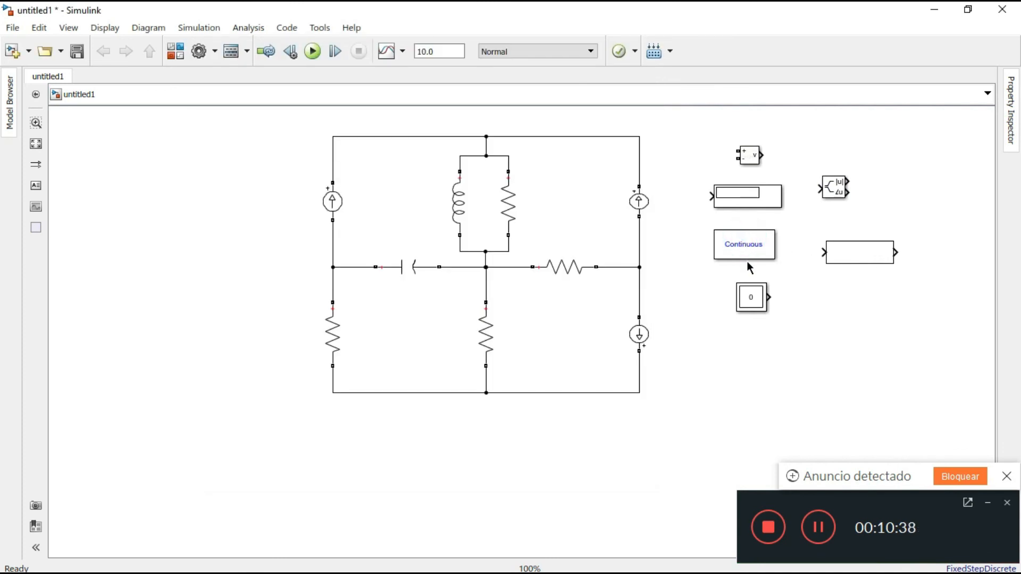
- Move the powergui block below the circuit's lower-left corner and set its simulation type to Phasor at 60 Hz
{"action": "left_click", "coordinate": [735, 239]}
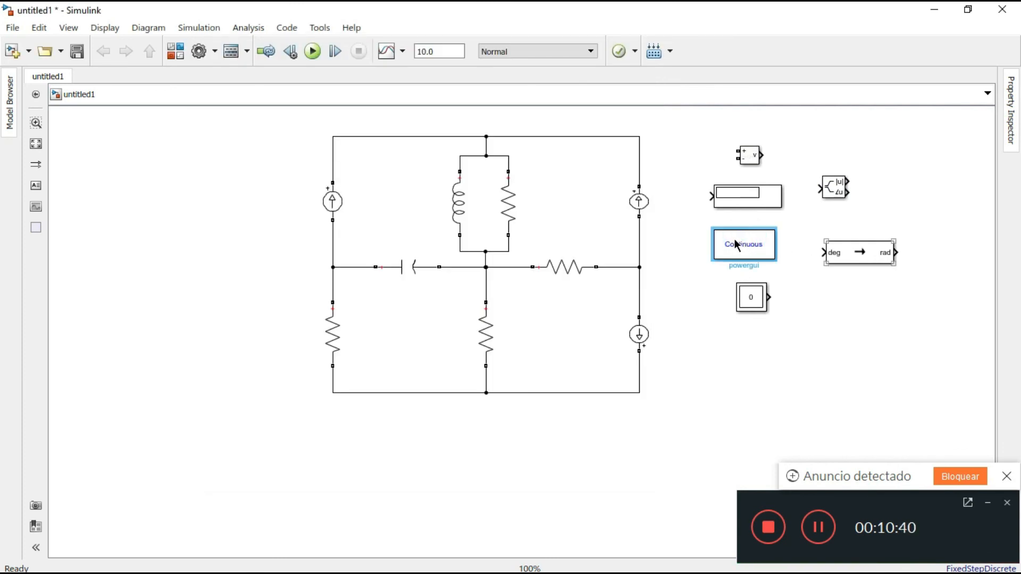
{"action": "left_click_drag", "start_coordinate": [736, 244], "coordinate": [349, 423]}
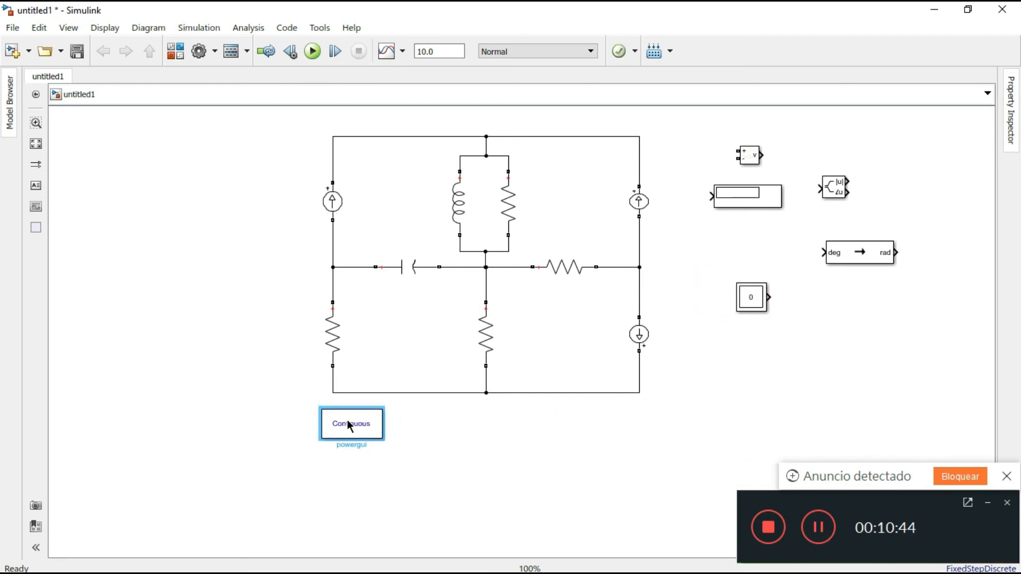
{"action": "double_click", "coordinate": [349, 425]}
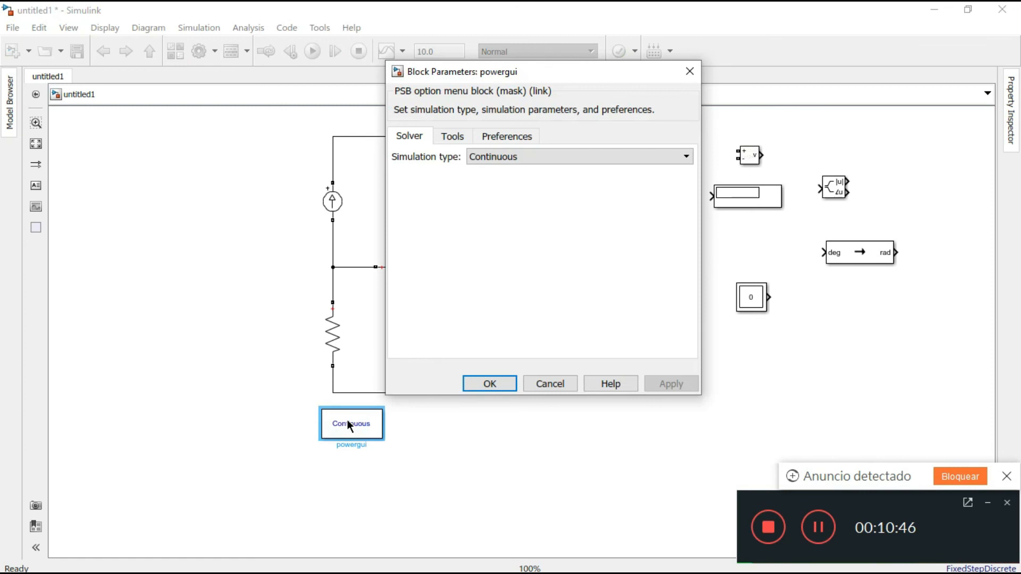
{"action": "left_click", "coordinate": [594, 151]}
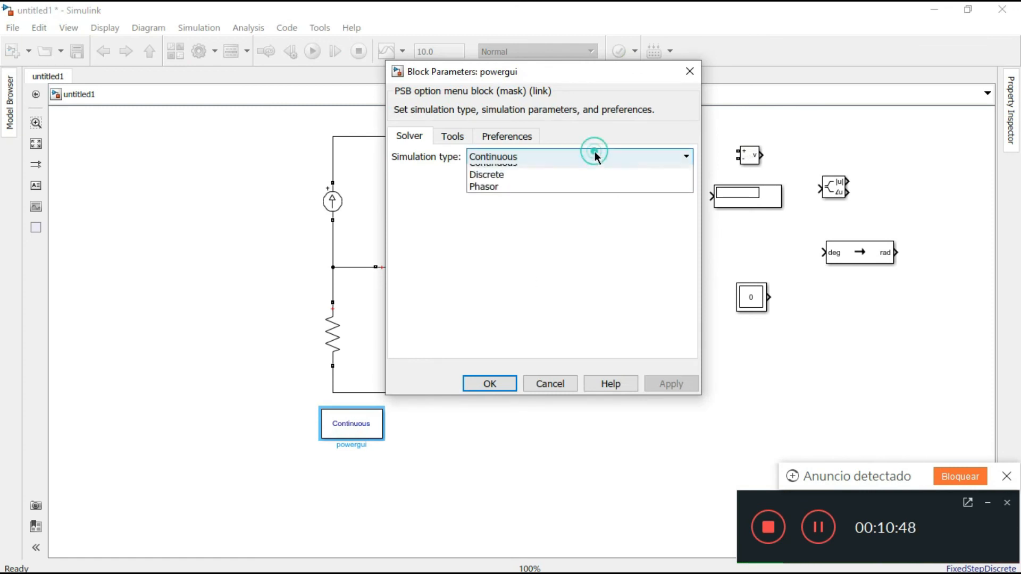
{"action": "left_click", "coordinate": [577, 194]}
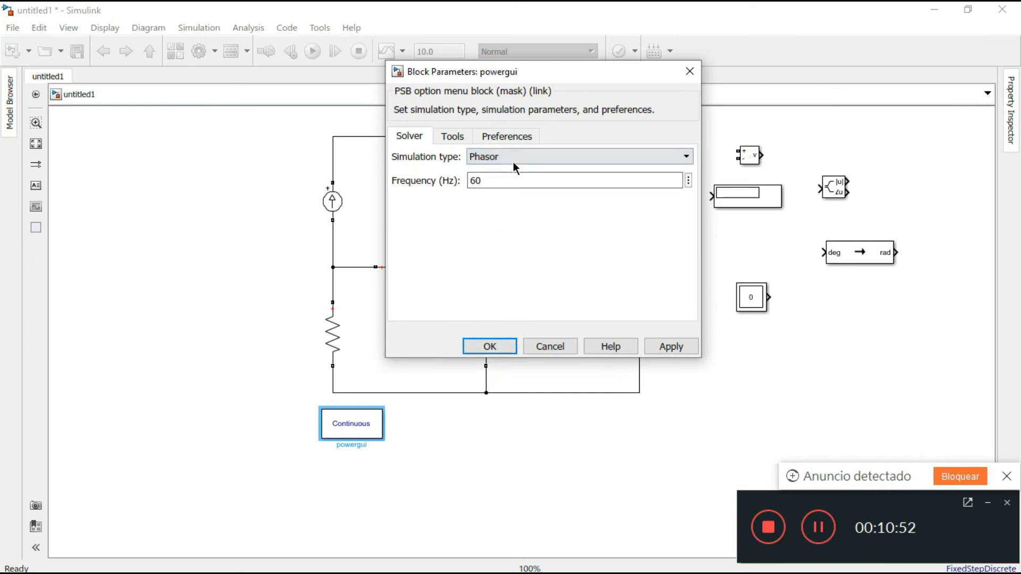
{"action": "left_click", "coordinate": [498, 343]}
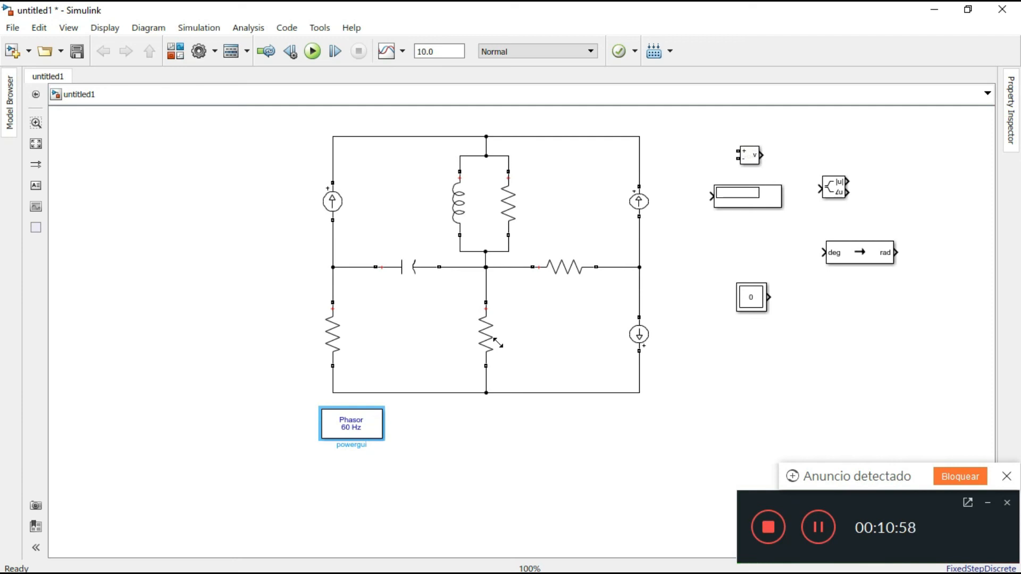
- Move the Multimeter and Display blocks side by side below the circuit and connect the Multimeter output to the Display input
{"action": "left_click", "coordinate": [757, 305]}
{"action": "left_click_drag", "start_coordinate": [757, 304], "coordinate": [526, 430]}
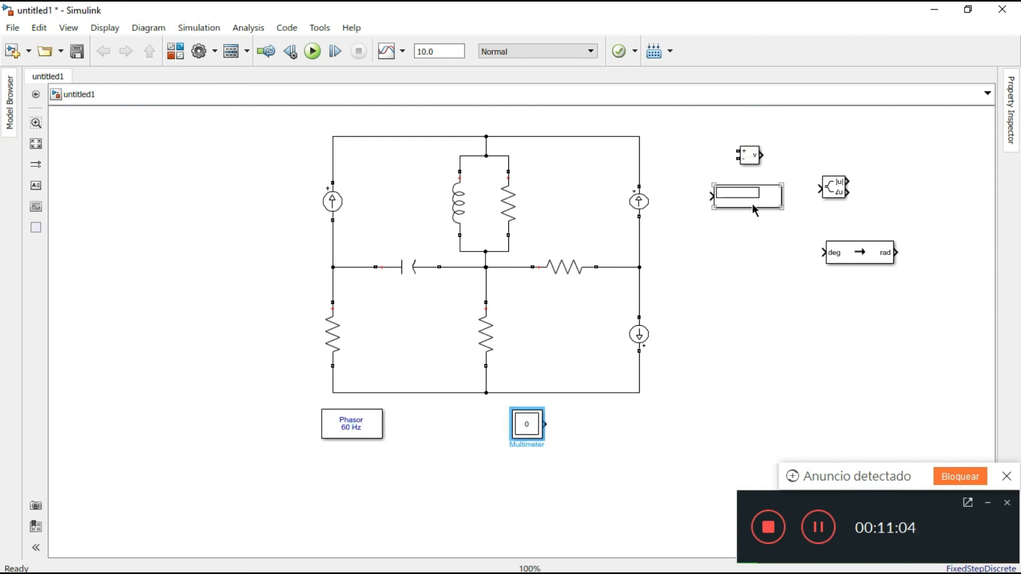
{"action": "left_click_drag", "start_coordinate": [752, 203], "coordinate": [632, 438]}
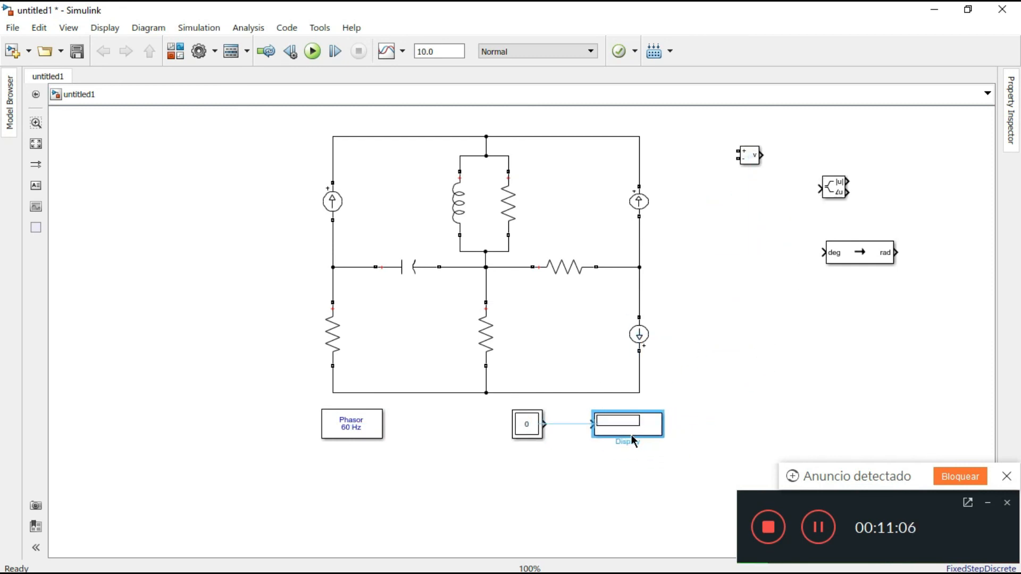
{"action": "left_click_drag", "start_coordinate": [495, 426], "coordinate": [470, 416]}
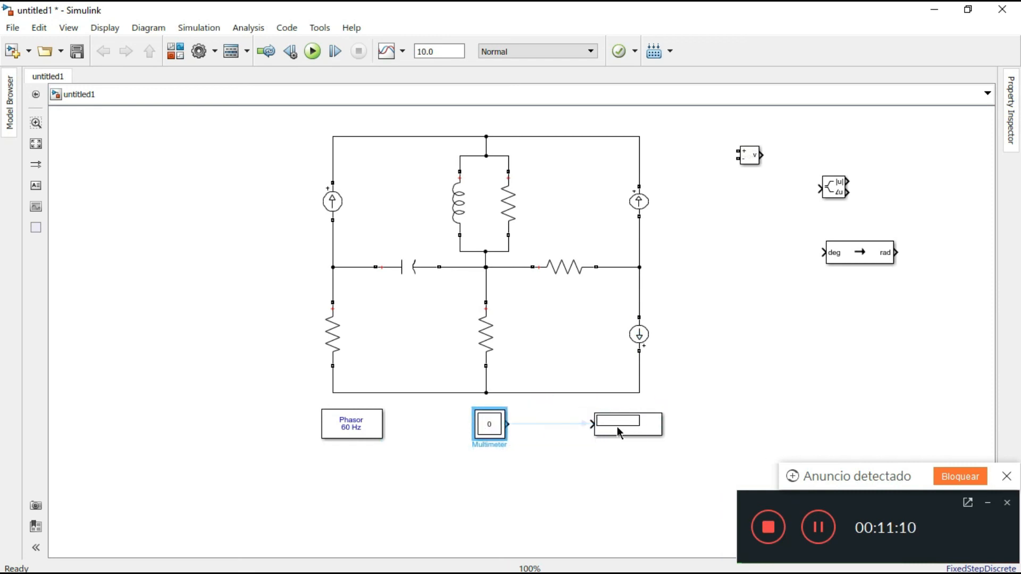
{"action": "left_click_drag", "start_coordinate": [636, 429], "coordinate": [615, 431]}
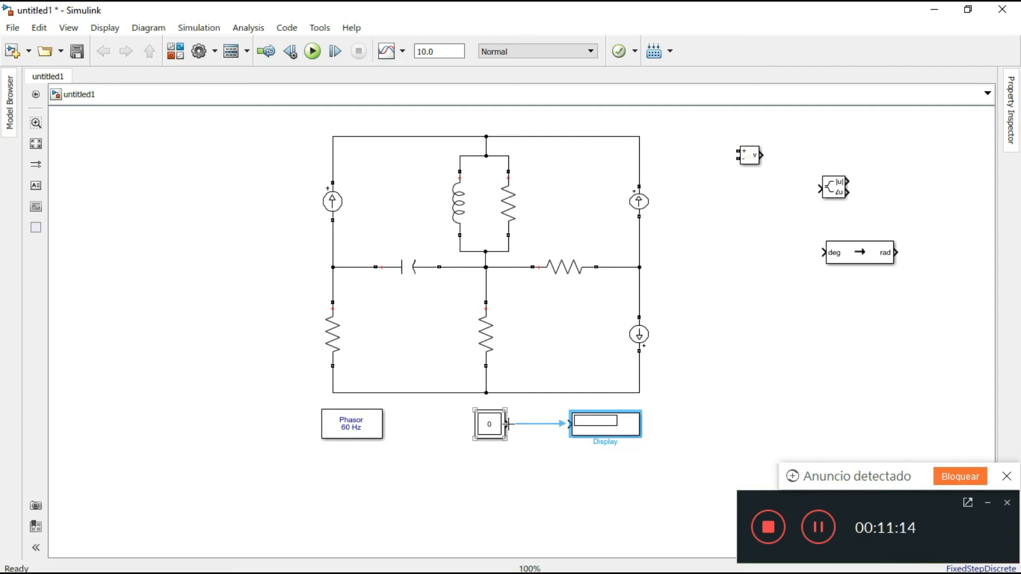
{"action": "left_click_drag", "start_coordinate": [506, 424], "coordinate": [567, 424]}
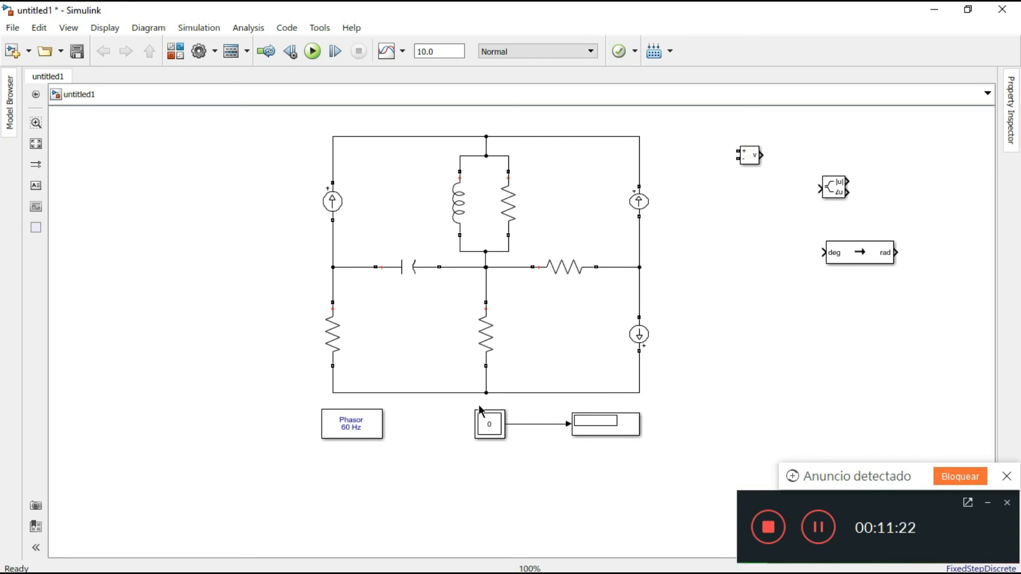
- Set the measurements of the 2-ohm resistor in the circuit's lower middle branch to Branch voltage
{"action": "left_click", "coordinate": [488, 341]}
{"action": "left_click", "coordinate": [495, 379]}
{"action": "double_click", "coordinate": [485, 335]}
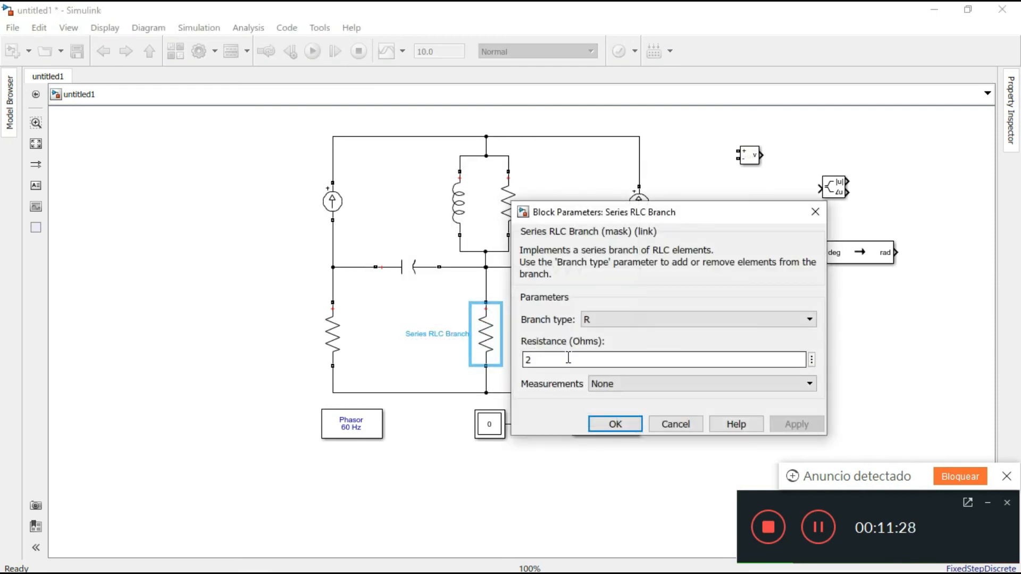
{"action": "left_click", "coordinate": [614, 383]}
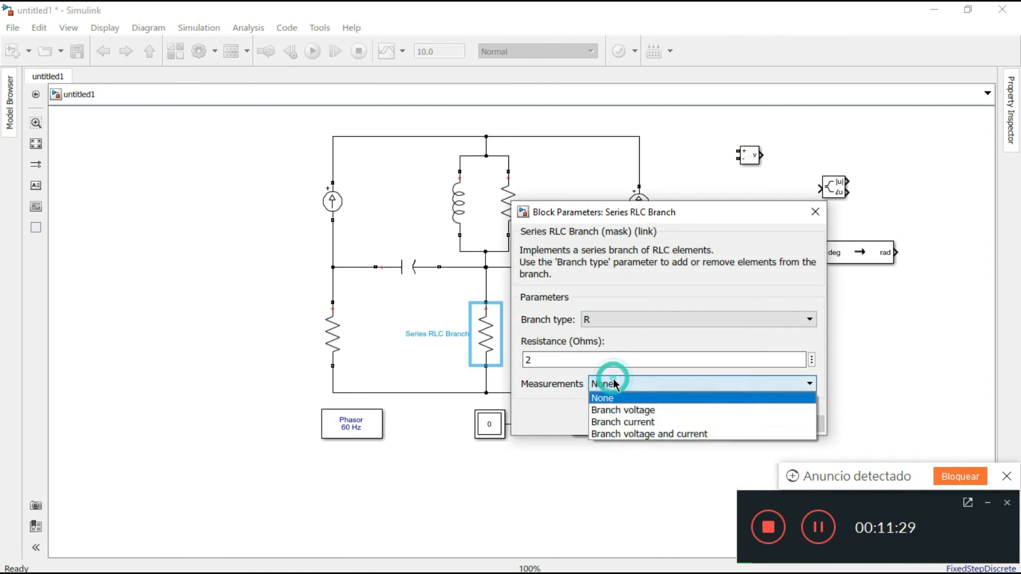
{"action": "left_click", "coordinate": [644, 411]}
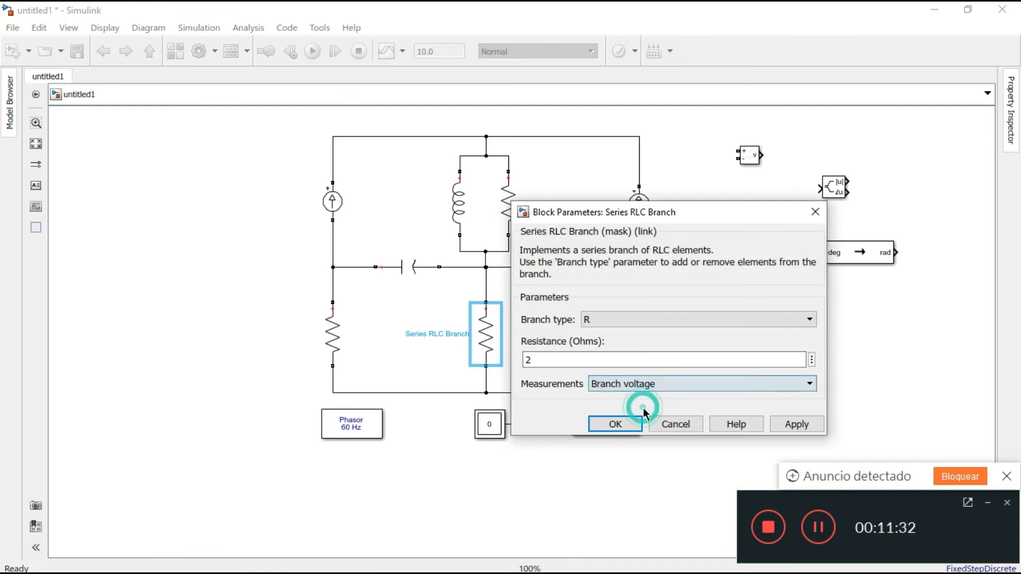
{"action": "left_click", "coordinate": [623, 422]}
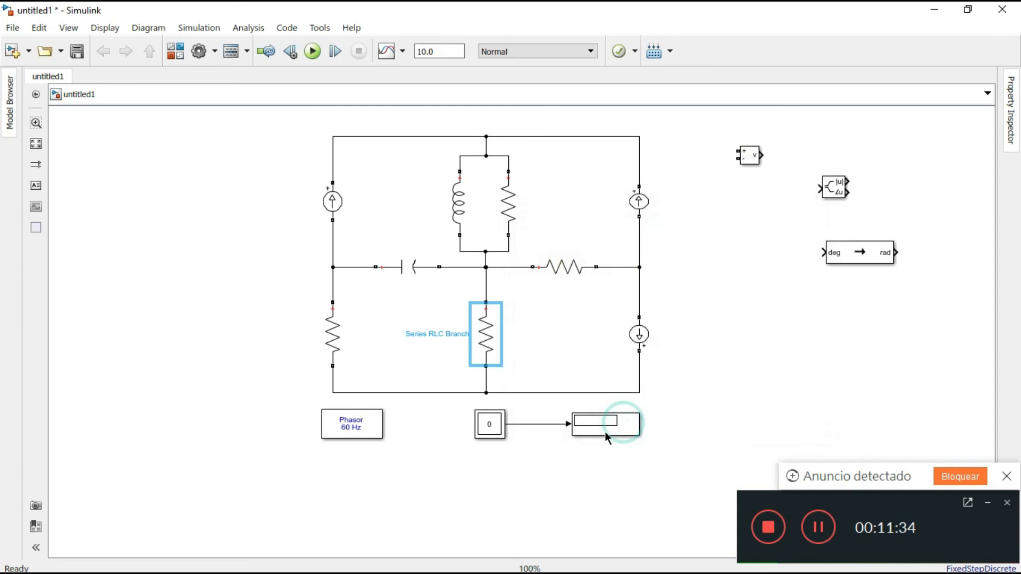
- Configure the Multimeter to measure Ub: Series RLC Branch, plot selected measurements after simulation, and use the Magnitude-Angle output type
{"action": "left_click", "coordinate": [491, 424]}
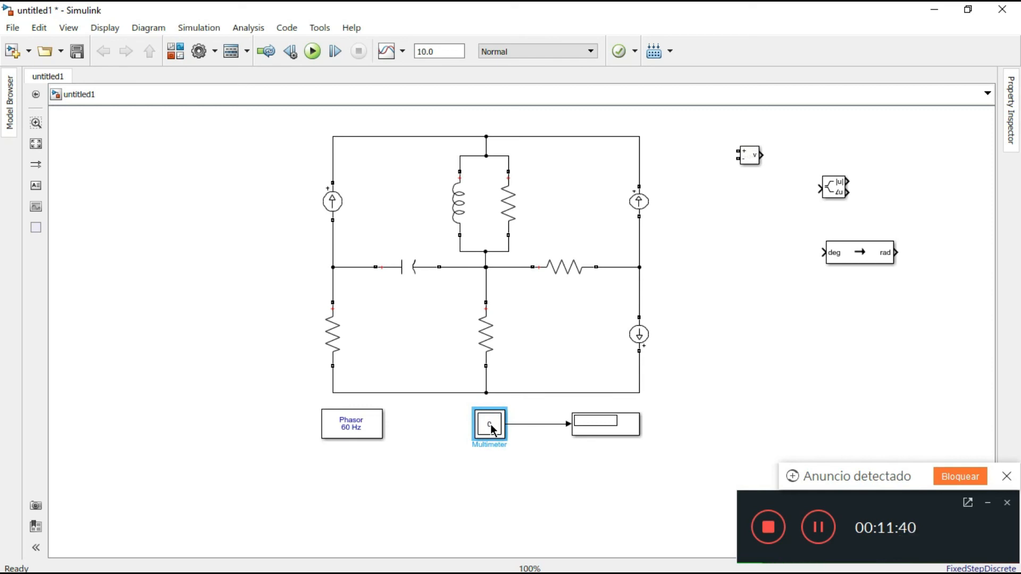
{"action": "left_click", "coordinate": [818, 527]}
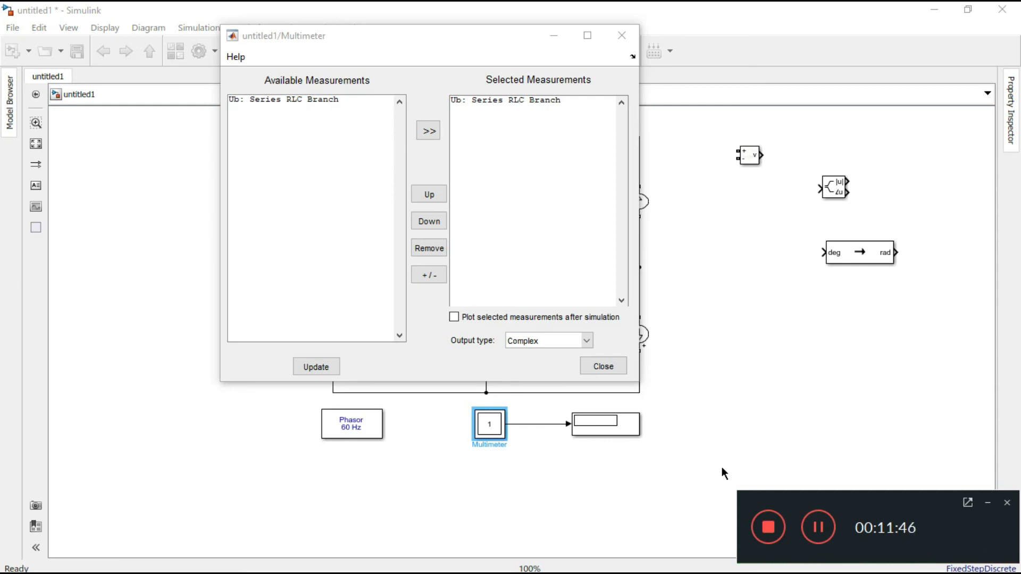
{"action": "left_click", "coordinate": [331, 100]}
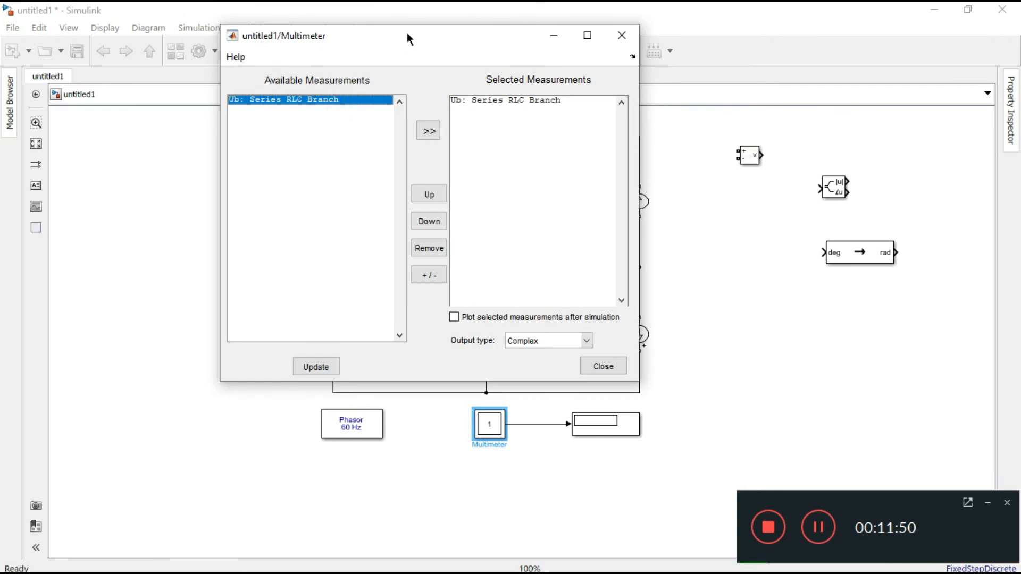
{"action": "left_click_drag", "start_coordinate": [416, 31], "coordinate": [444, 60]}
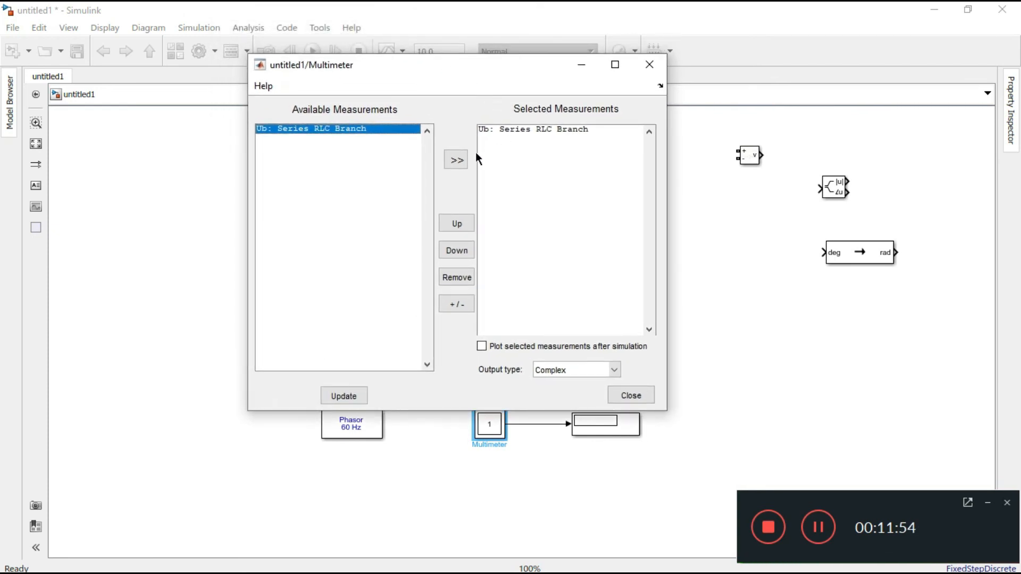
{"action": "left_click", "coordinate": [516, 130]}
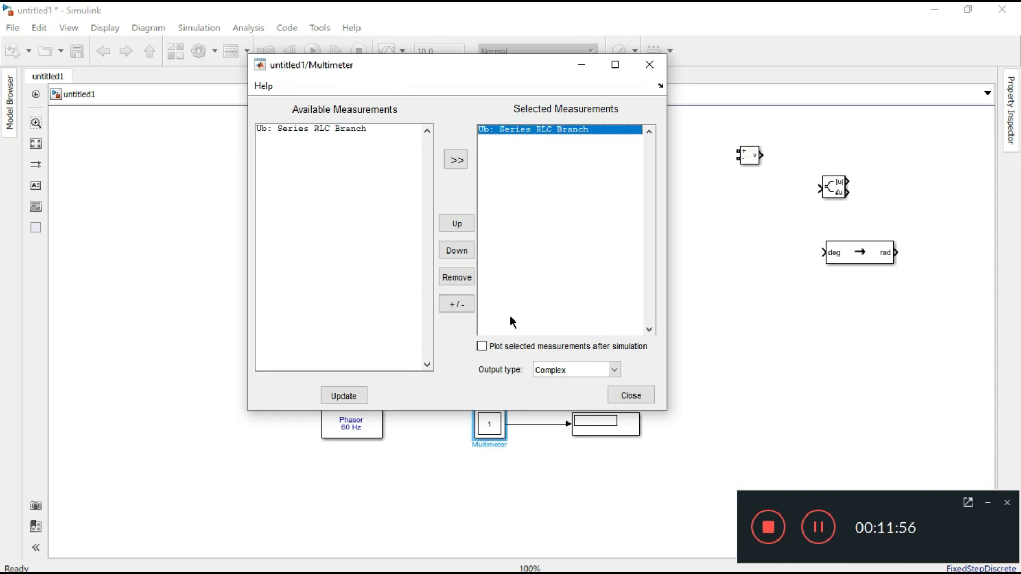
{"action": "left_click", "coordinate": [482, 346]}
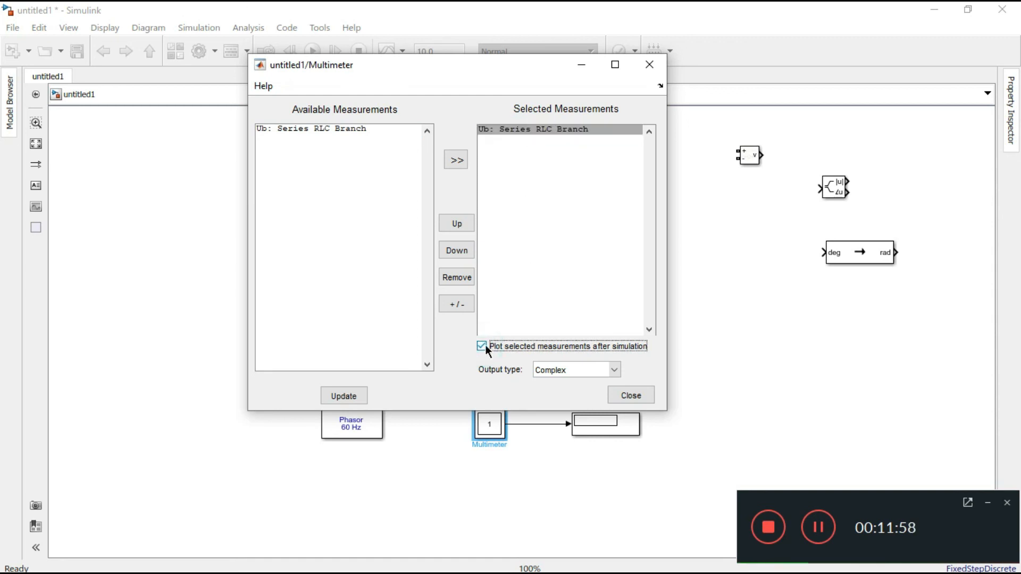
{"action": "left_click", "coordinate": [588, 371]}
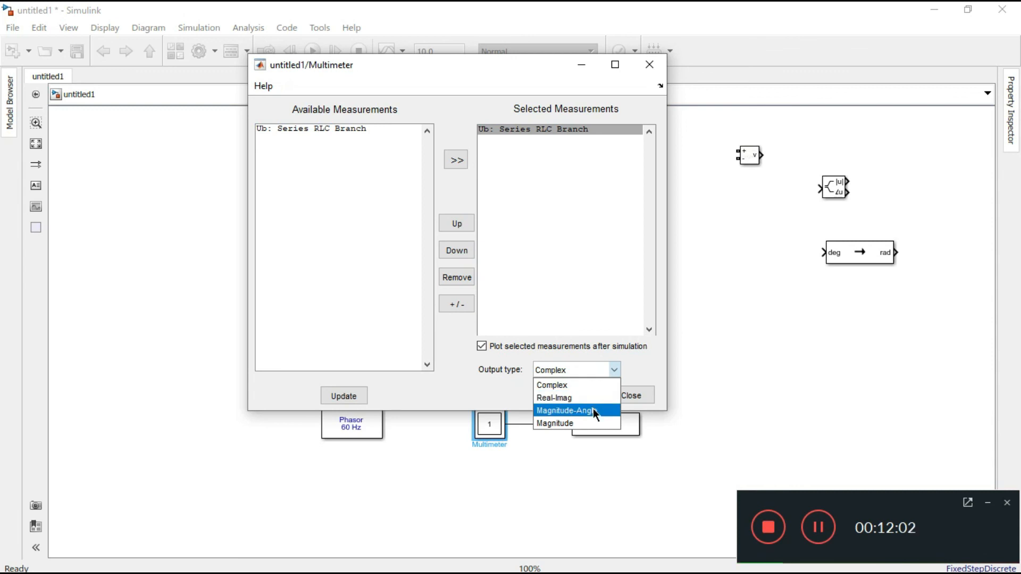
{"action": "left_click", "coordinate": [577, 411]}
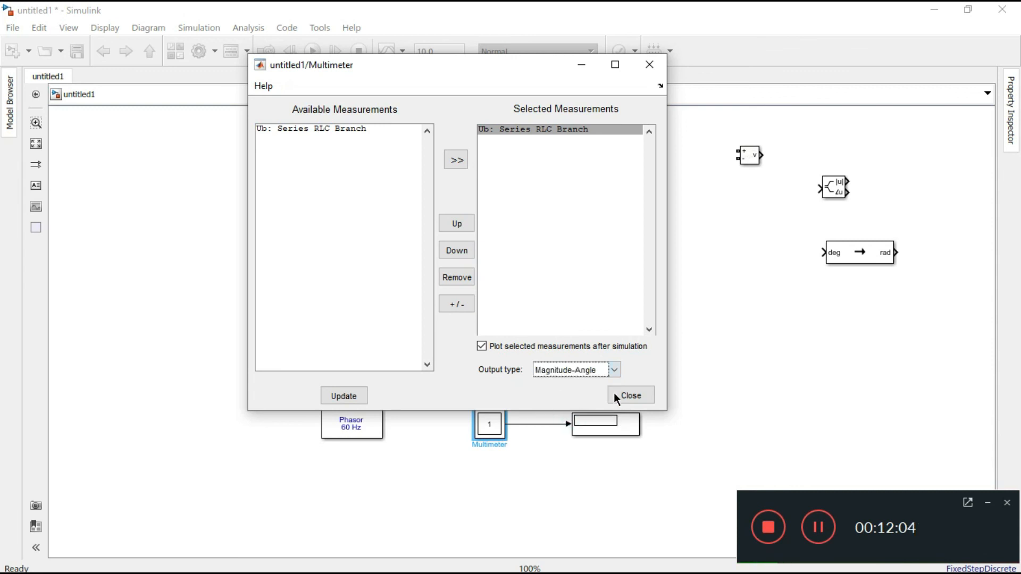
{"action": "left_click", "coordinate": [632, 394]}
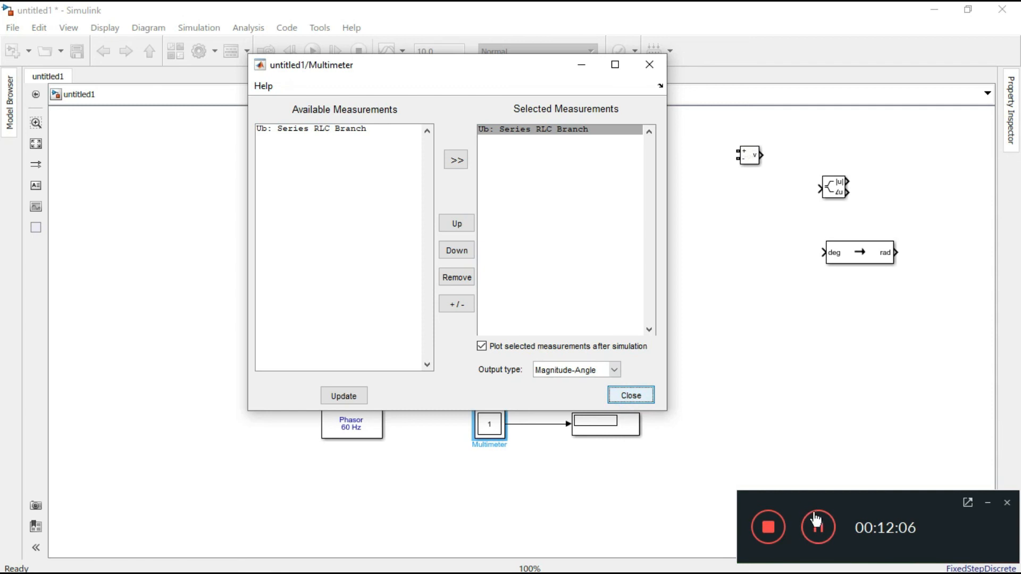
{"action": "key", "text": "Return"}
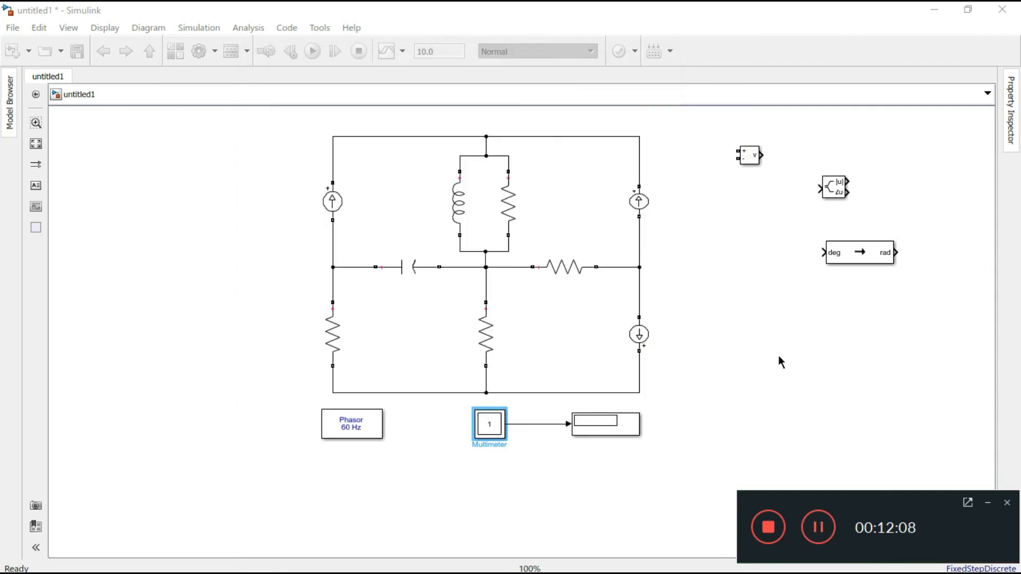
- Place the Voltage Measurement block beside the lower middle resistor and wire its positive and negative terminals above and below the resistor
{"action": "left_click_drag", "start_coordinate": [746, 157], "coordinate": [562, 341]}
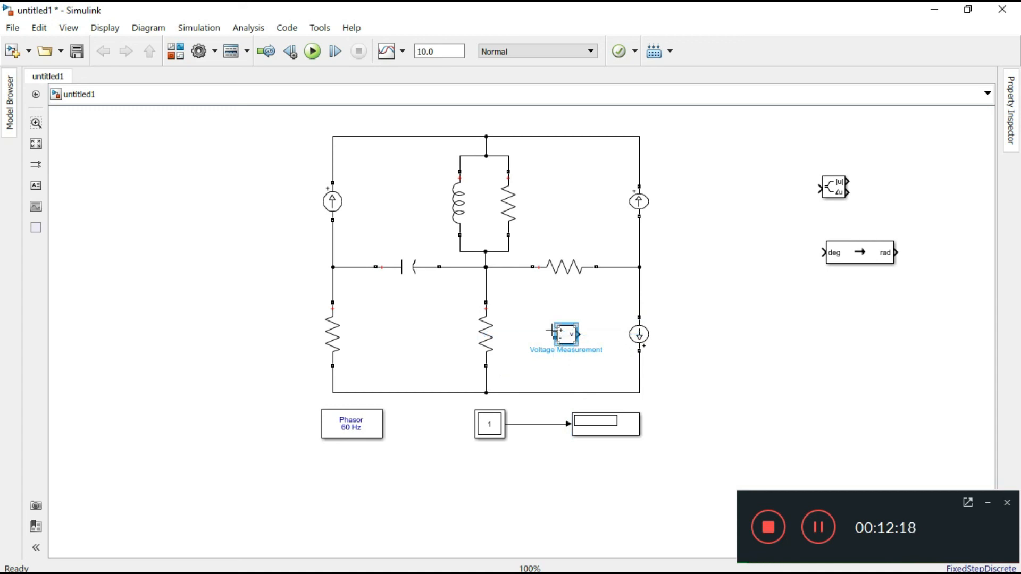
{"action": "left_click", "coordinate": [553, 332]}
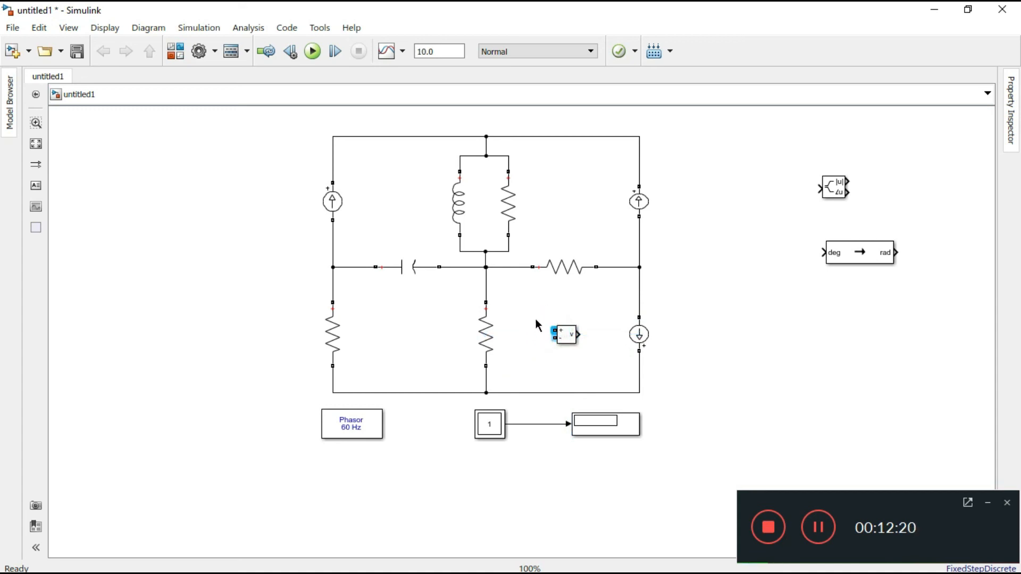
{"action": "left_click", "coordinate": [554, 330]}
{"action": "left_click", "coordinate": [554, 330]}
{"action": "left_click", "coordinate": [485, 285]}
{"action": "left_click", "coordinate": [486, 286]}
{"action": "left_click_drag", "start_coordinate": [487, 378], "coordinate": [486, 378]}
- Paste three copies of the Display block and move the last one between the circuit and the Angle Conversion block
{"action": "left_click", "coordinate": [595, 420]}
{"action": "key", "text": "ctrl+c"}
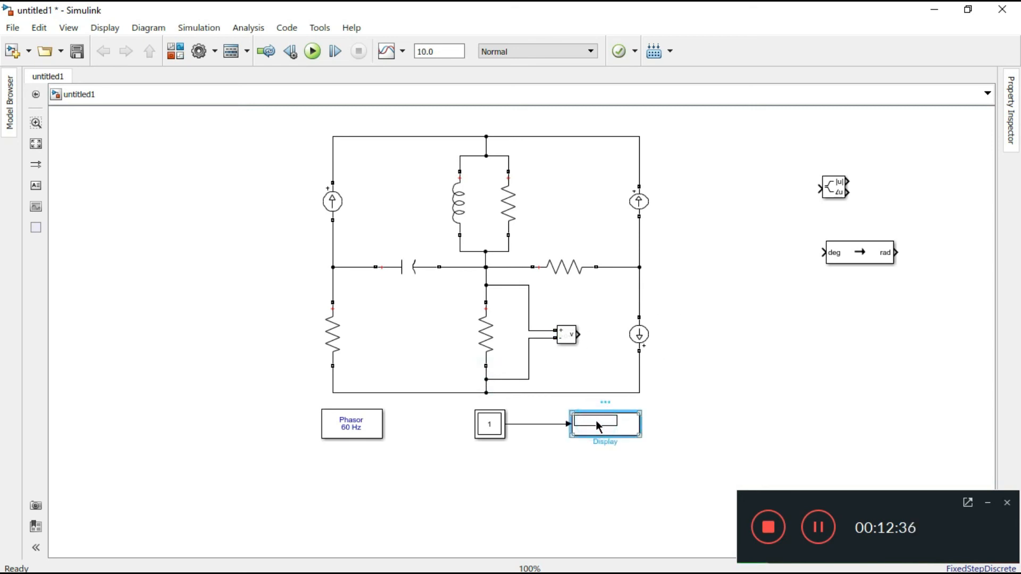
{"action": "left_click", "coordinate": [760, 423]}
{"action": "key", "text": "ctrl+v"}
{"action": "key", "text": "ctrl+v"}
{"action": "key", "text": "ctrl+v"}
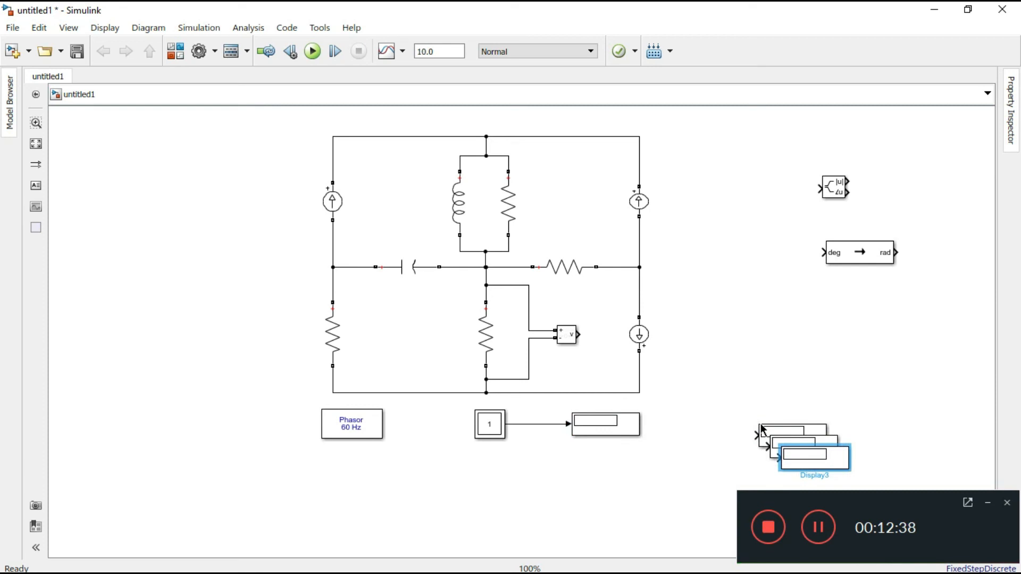
{"action": "left_click_drag", "start_coordinate": [831, 455], "coordinate": [761, 303]}
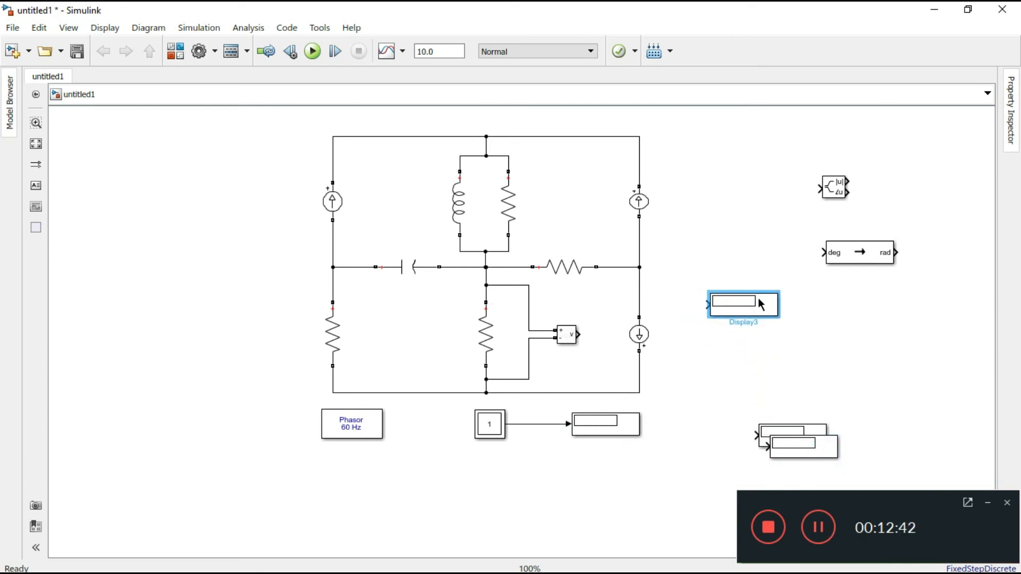
- Wire the Voltage Measurement output to a Display and branch that signal to the Complex to Magnitude-Angle block, placed below the Display
{"action": "left_click_drag", "start_coordinate": [580, 334], "coordinate": [705, 304]}
{"action": "left_click", "coordinate": [691, 327]}
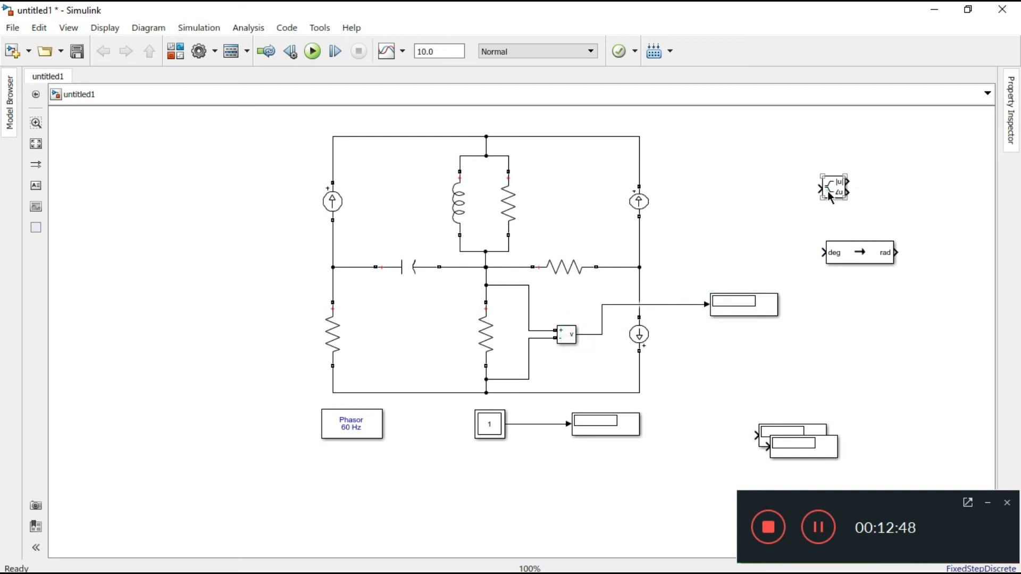
{"action": "mouse_move", "coordinate": [827, 195]}
{"action": "left_mouse_down"}
{"action": "mouse_move", "coordinate": [815, 304]}
{"action": "mouse_move", "coordinate": [711, 382]}
{"action": "mouse_move", "coordinate": [668, 305]}
{"action": "left_mouse_up"}
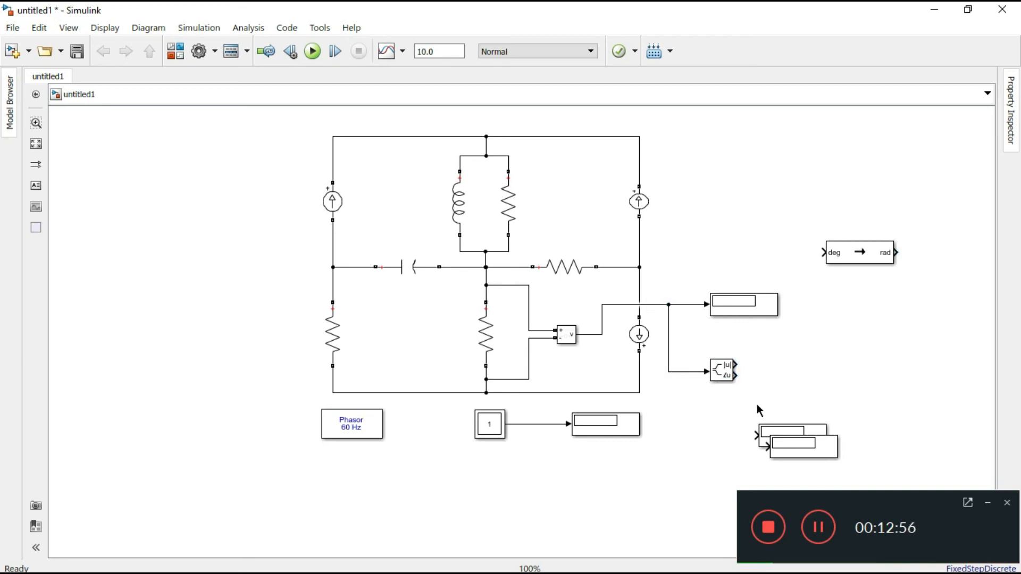
- Wire the magnitude output to a second Display, and the angle output through the Angle Conversion block to a third Display
{"action": "left_click_drag", "start_coordinate": [798, 446], "coordinate": [829, 345]}
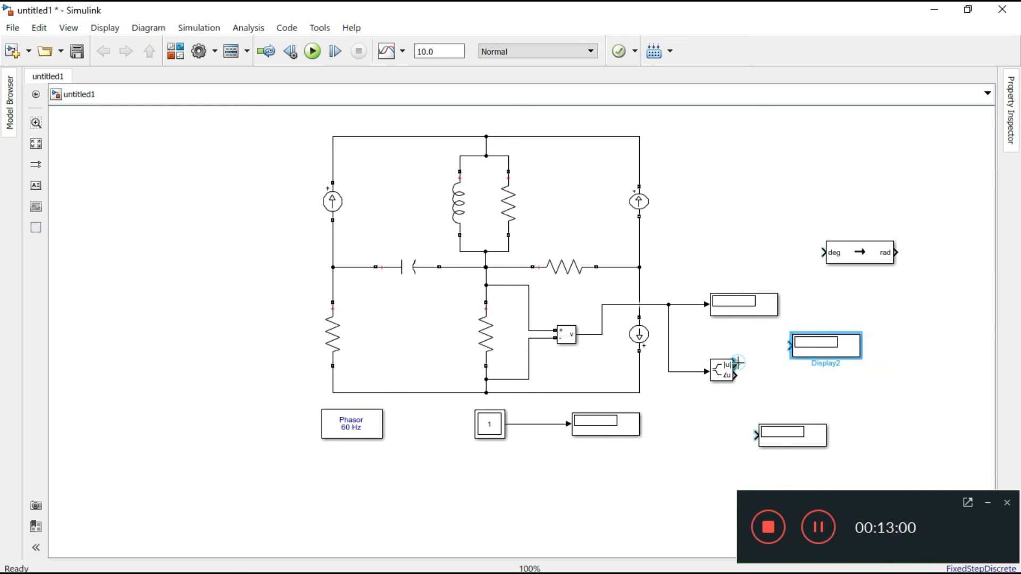
{"action": "left_click_drag", "start_coordinate": [735, 365], "coordinate": [792, 344]}
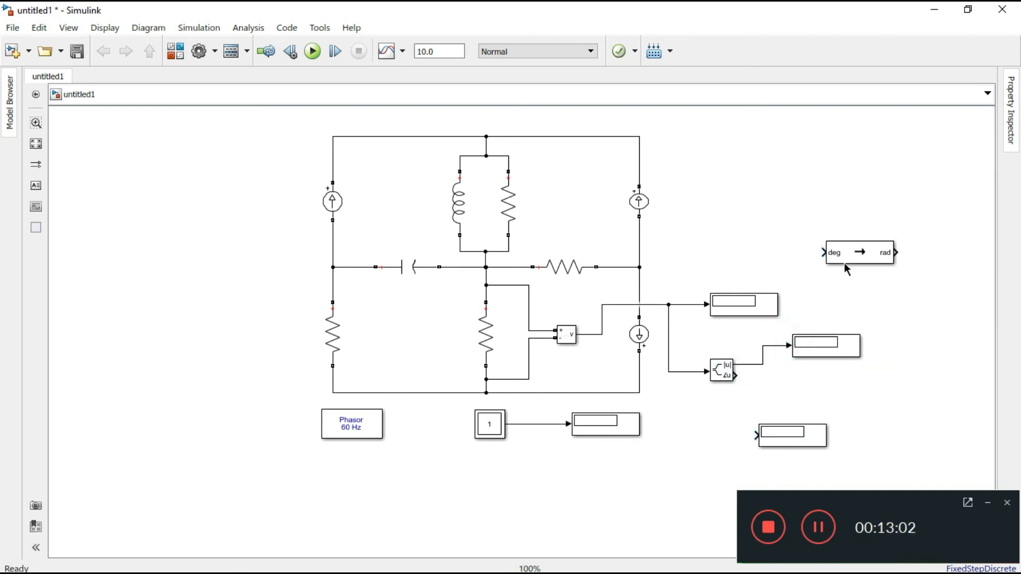
{"action": "left_click", "coordinate": [857, 256]}
{"action": "left_click_drag", "start_coordinate": [850, 262], "coordinate": [926, 407]}
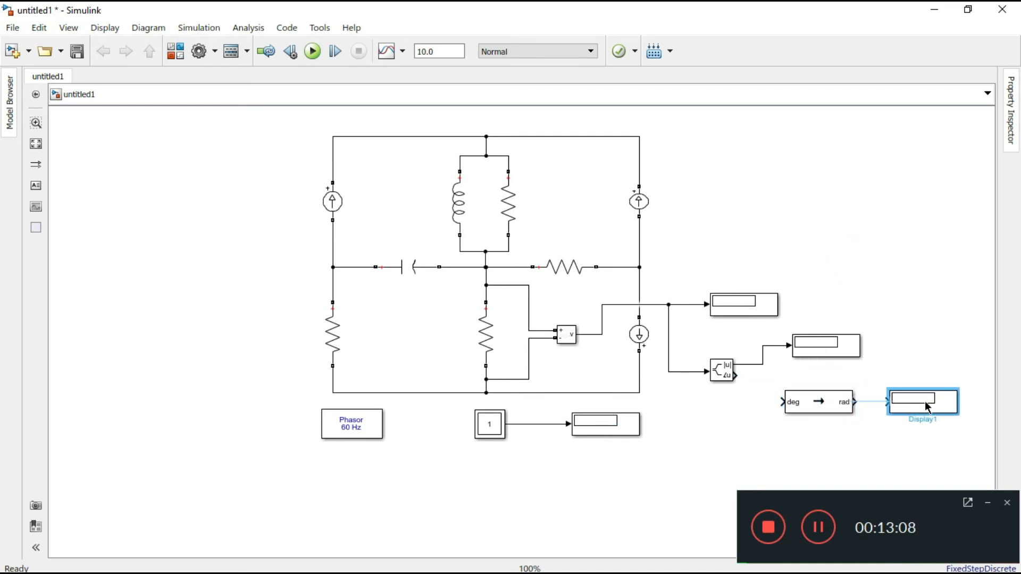
{"action": "left_click", "coordinate": [737, 376]}
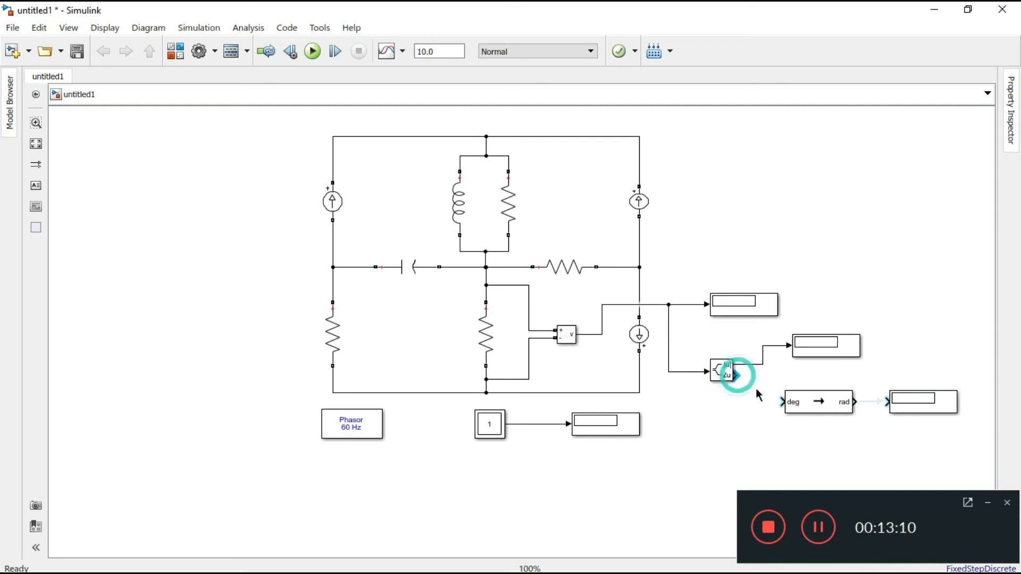
{"action": "left_click_drag", "start_coordinate": [758, 395], "coordinate": [782, 402]}
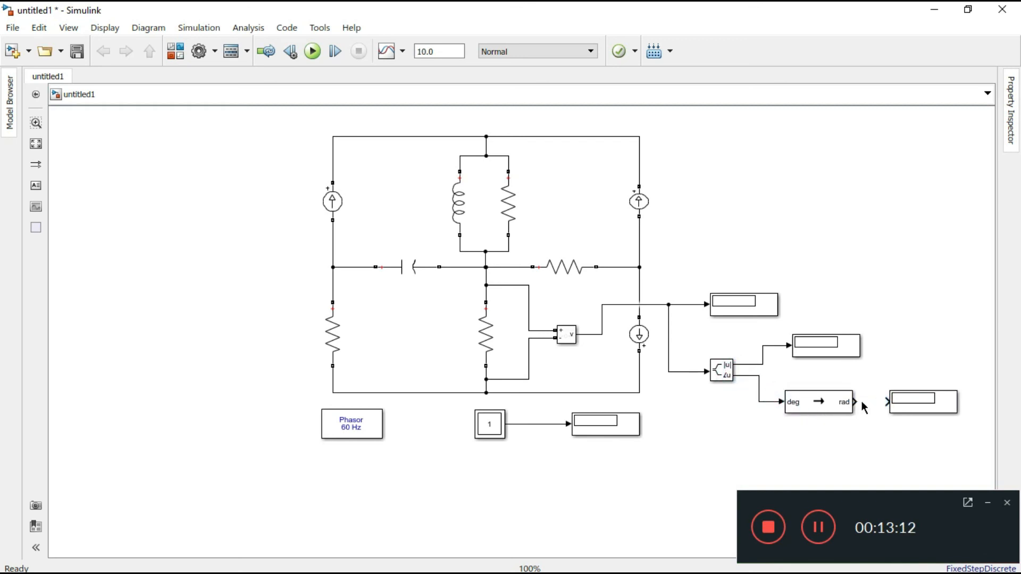
{"action": "left_click_drag", "start_coordinate": [855, 402], "coordinate": [887, 401]}
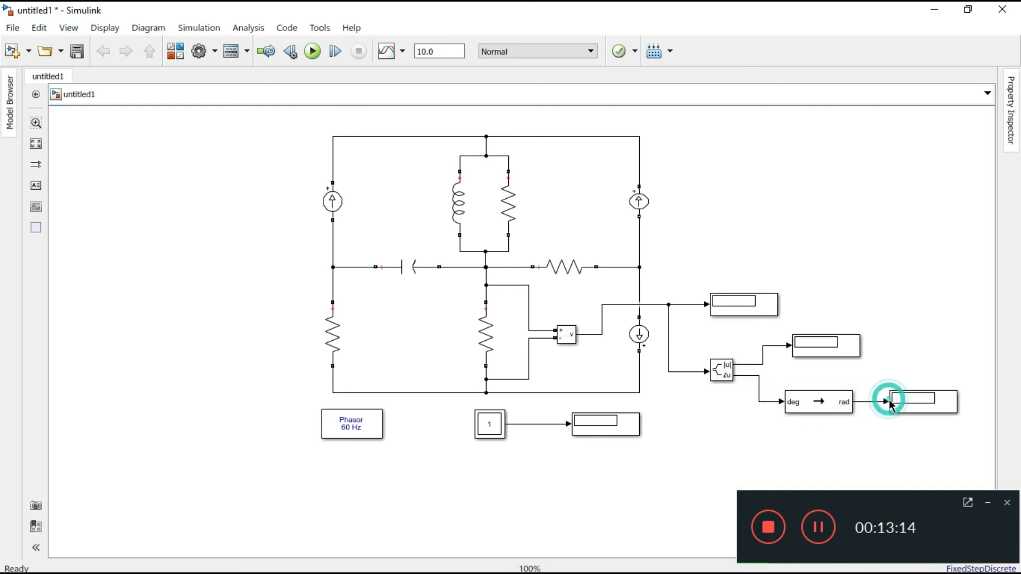
- Set the Angle Conversion block's initial unit to rad and its final unit to deg
{"action": "left_click", "coordinate": [800, 400]}
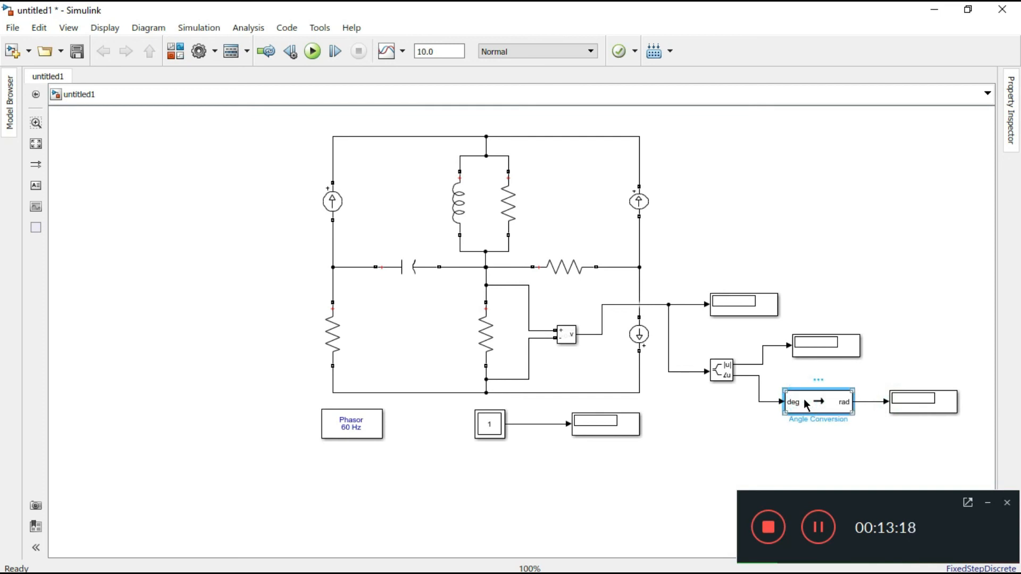
{"action": "double_click", "coordinate": [820, 407]}
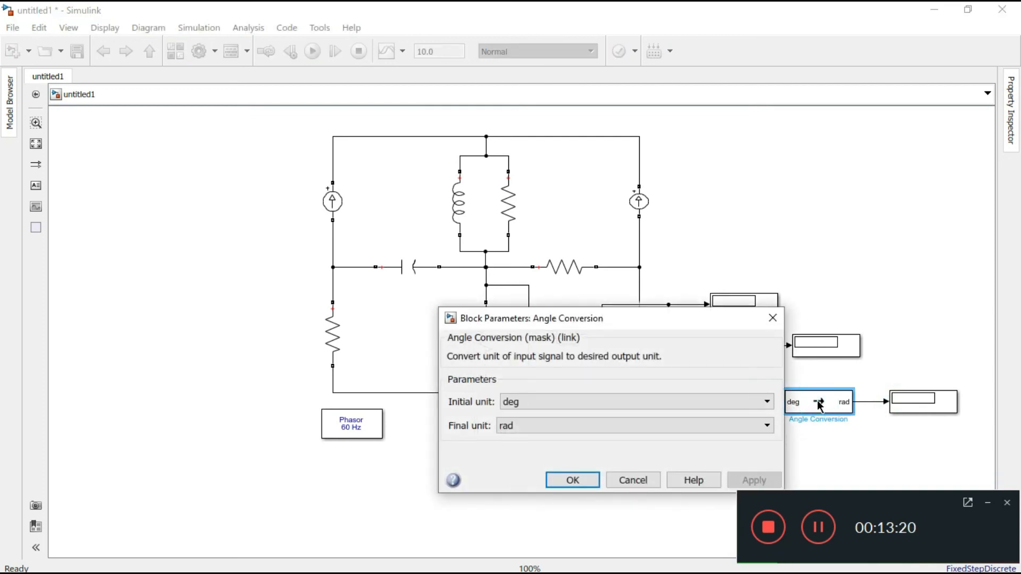
{"action": "left_click", "coordinate": [727, 400]}
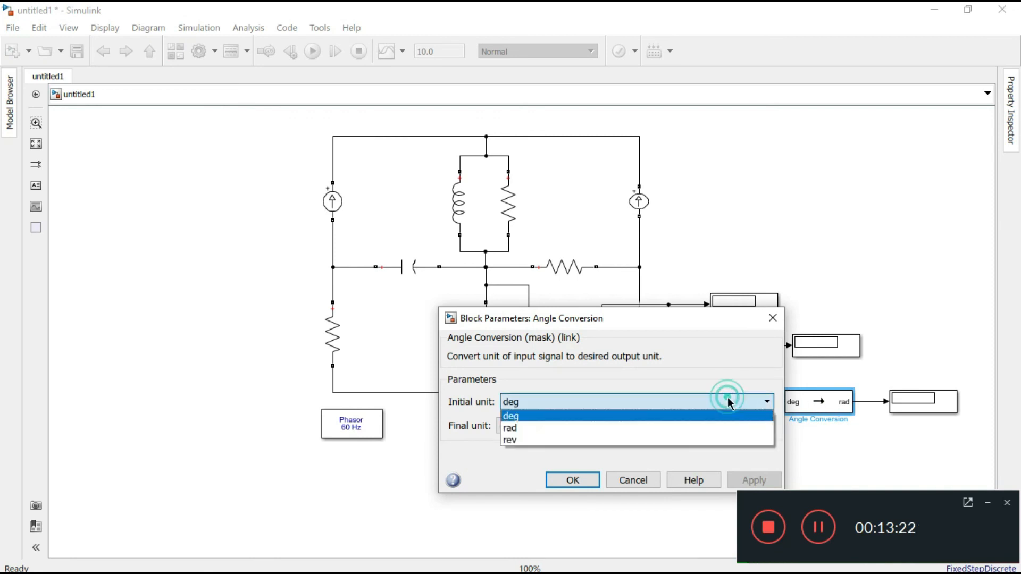
{"action": "left_click", "coordinate": [615, 428]}
{"action": "left_click", "coordinate": [591, 426]}
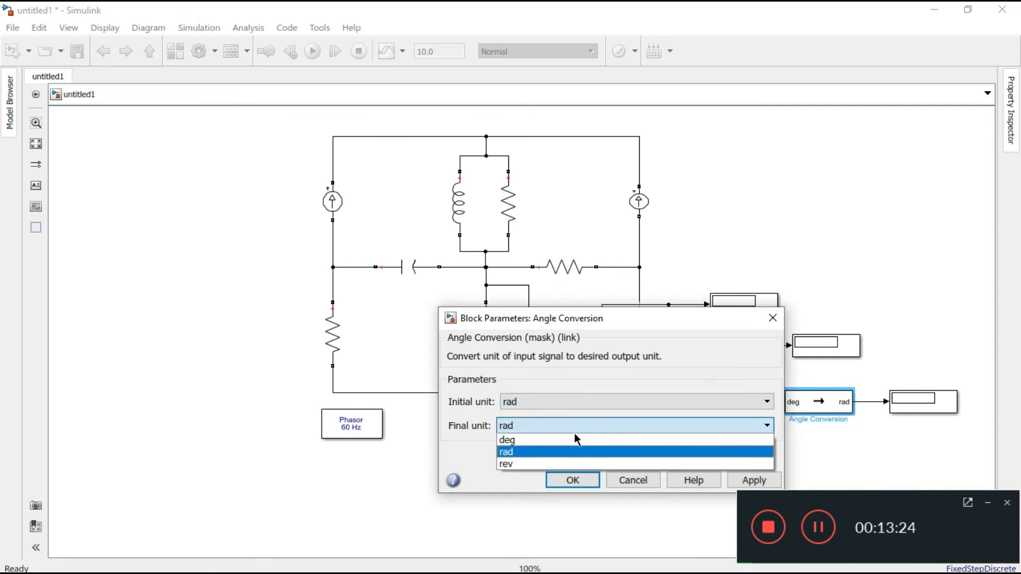
{"action": "left_click", "coordinate": [574, 440]}
{"action": "left_click", "coordinate": [573, 480]}
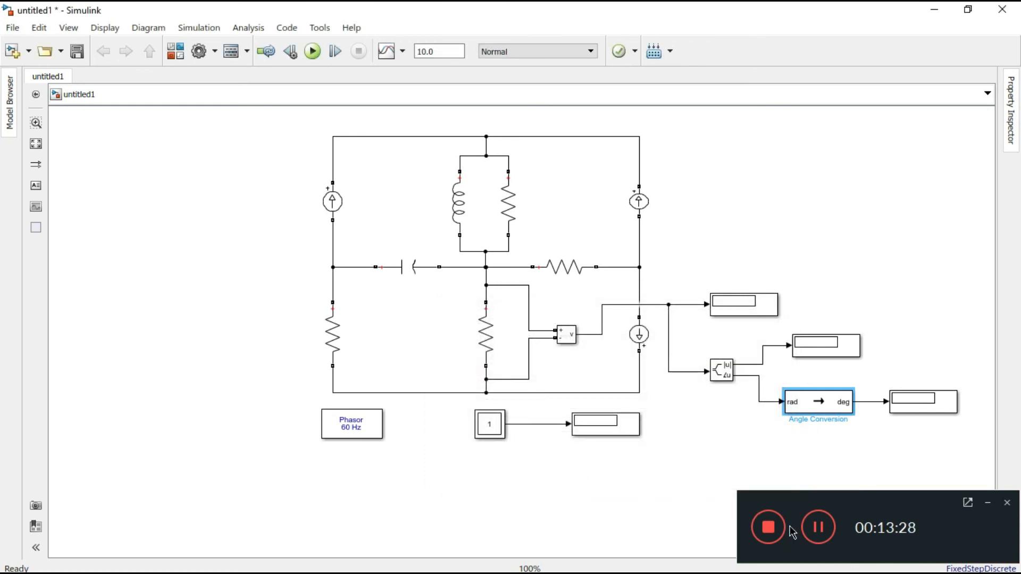
- Run the simulation and enlarge the Multimeter's Display so that it fits both the magnitude and the angle
{"action": "left_click", "coordinate": [312, 50]}
{"action": "left_click", "coordinate": [777, 528]}
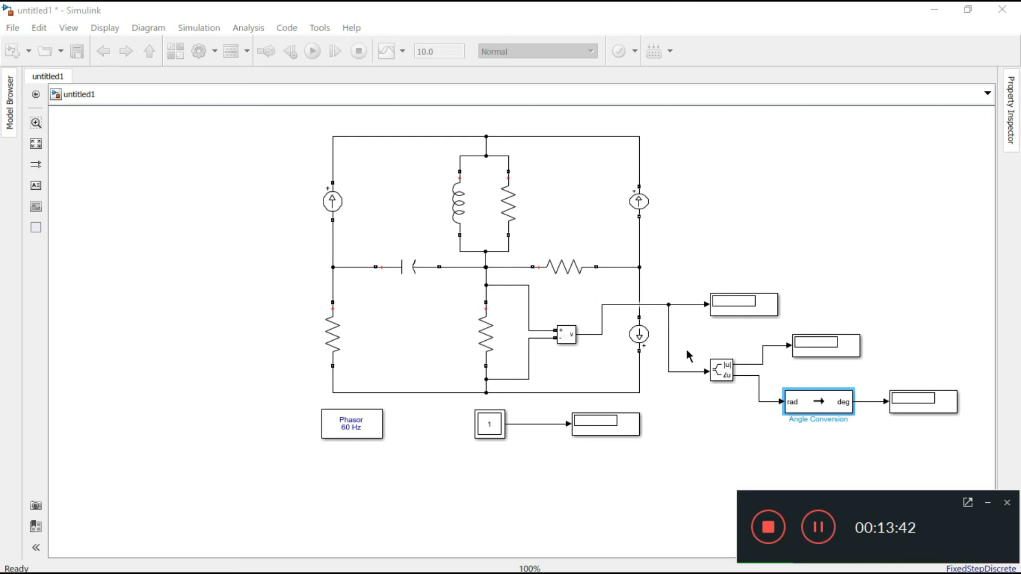
{"action": "left_click", "coordinate": [315, 55]}
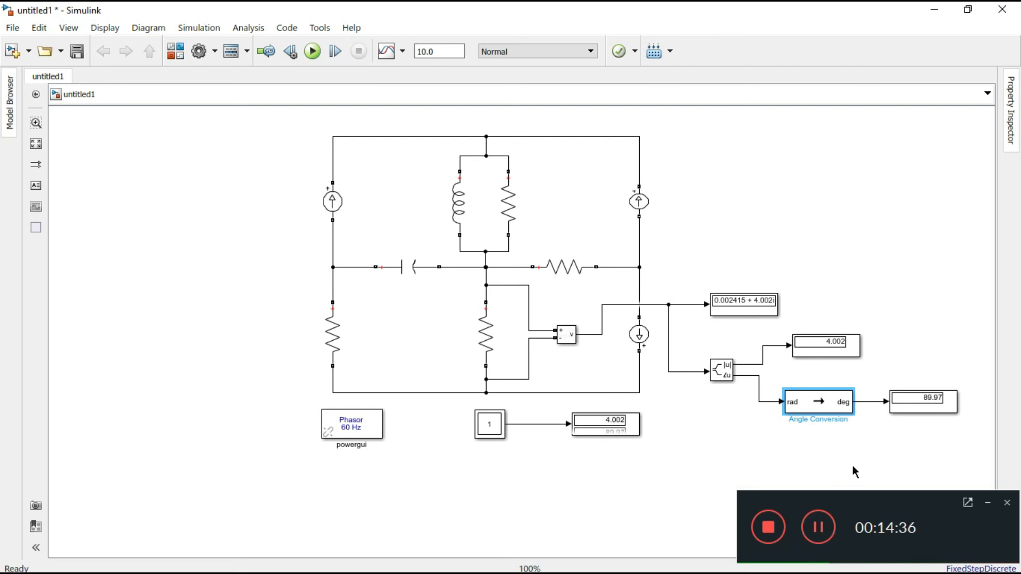
{"action": "left_click", "coordinate": [818, 527]}
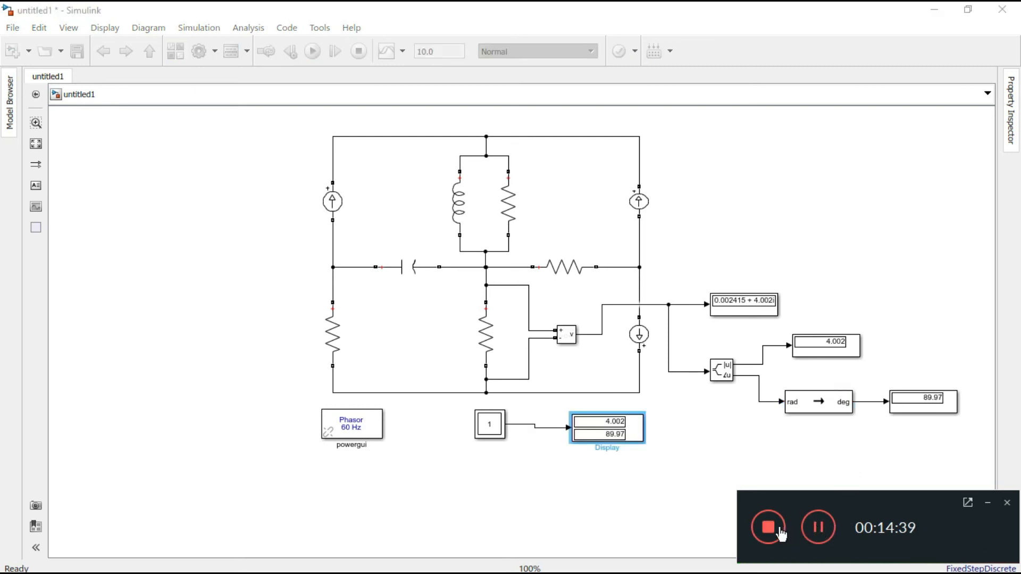
{"action": "left_click", "coordinate": [769, 528]}
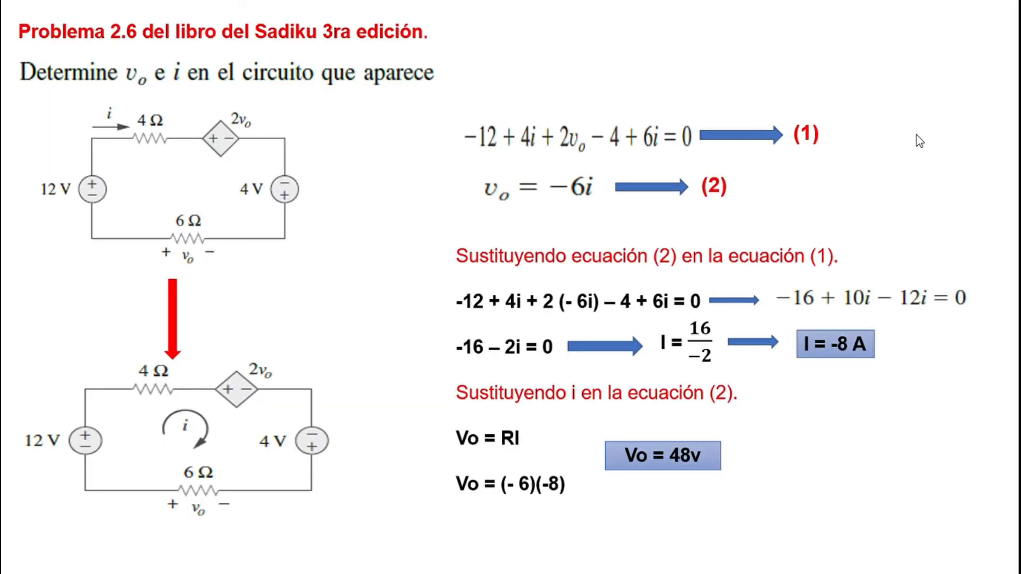
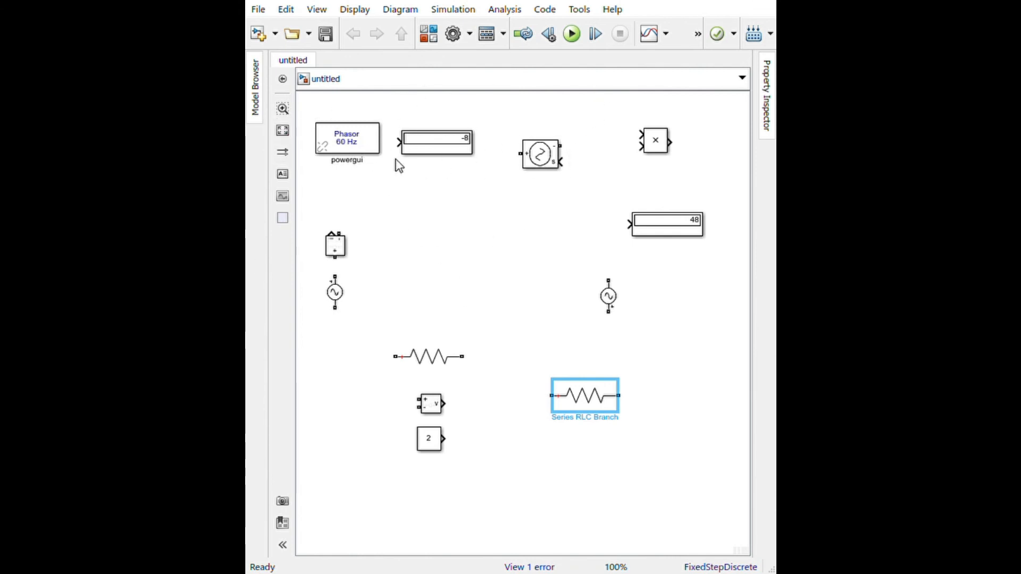
- Stack the second Display under the first one beside powergui, and move the Controlled Voltage Source and Product blocks closer to them
{"action": "left_click", "coordinate": [360, 144]}
{"action": "left_click", "coordinate": [422, 146]}
{"action": "left_click_drag", "start_coordinate": [640, 218], "coordinate": [409, 170]}
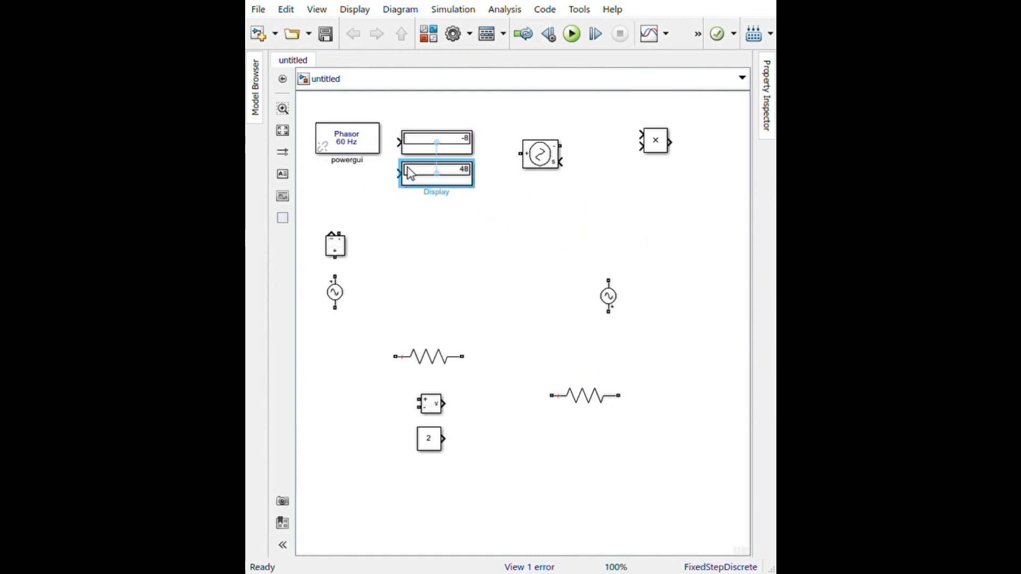
{"action": "left_click", "coordinate": [538, 154]}
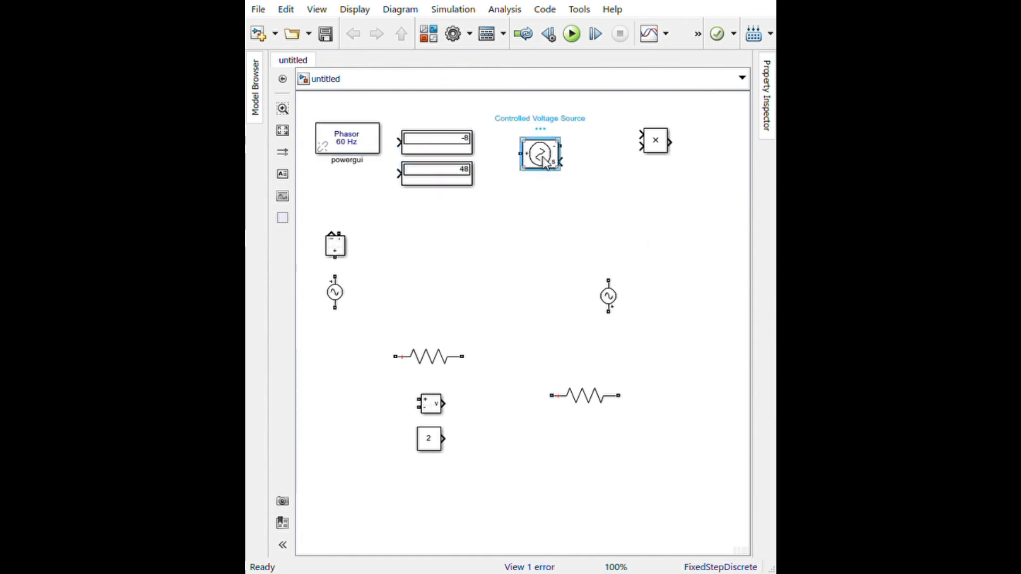
{"action": "left_click_drag", "start_coordinate": [540, 154], "coordinate": [514, 155]}
{"action": "left_click", "coordinate": [654, 148]}
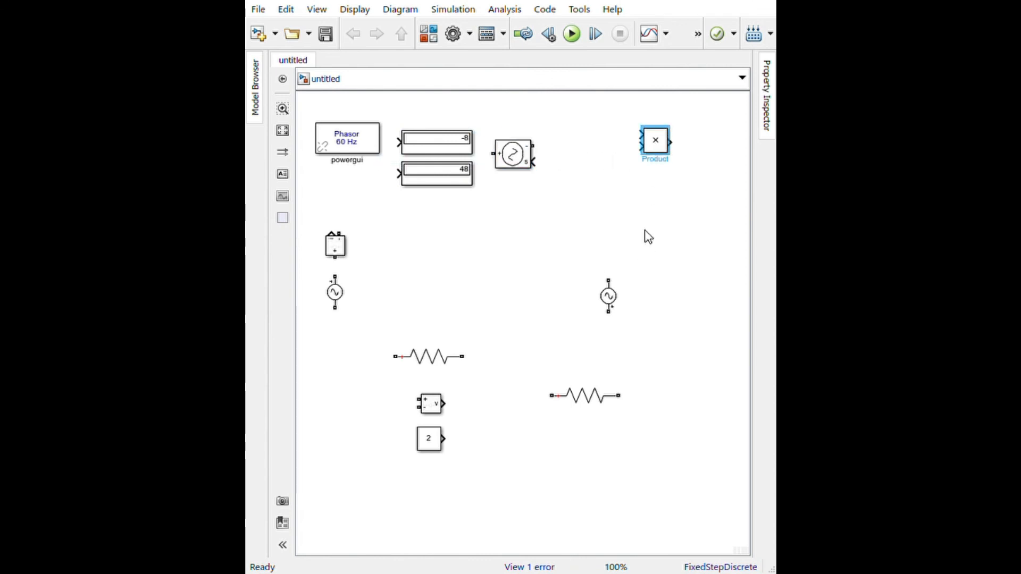
{"action": "left_click_drag", "start_coordinate": [648, 142], "coordinate": [578, 142]}
{"action": "left_click", "coordinate": [440, 278]}
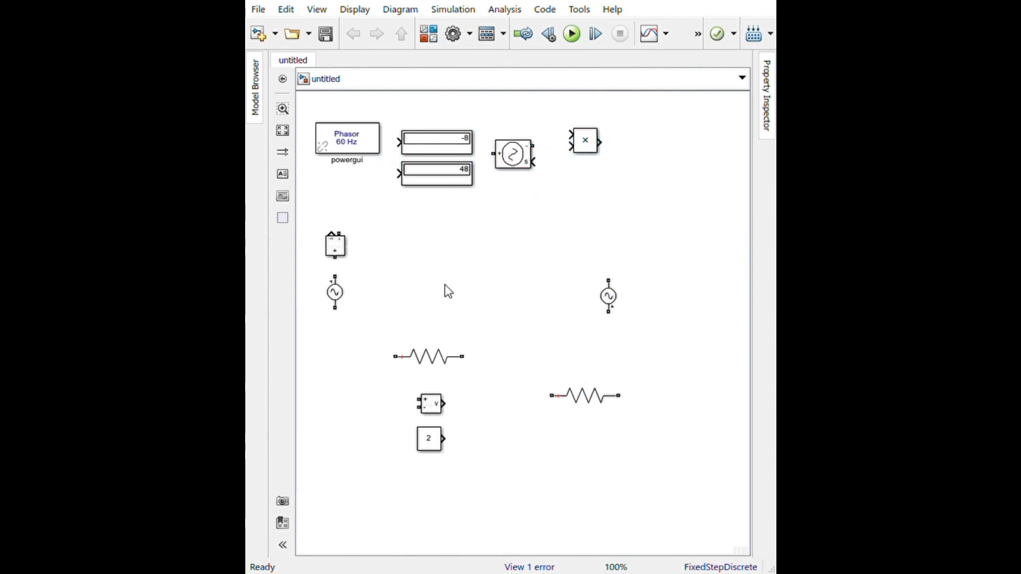
- Place the Current Measurement block under the Product block, with the two AC Voltage Sources side by side below it
{"action": "left_click", "coordinate": [346, 244]}
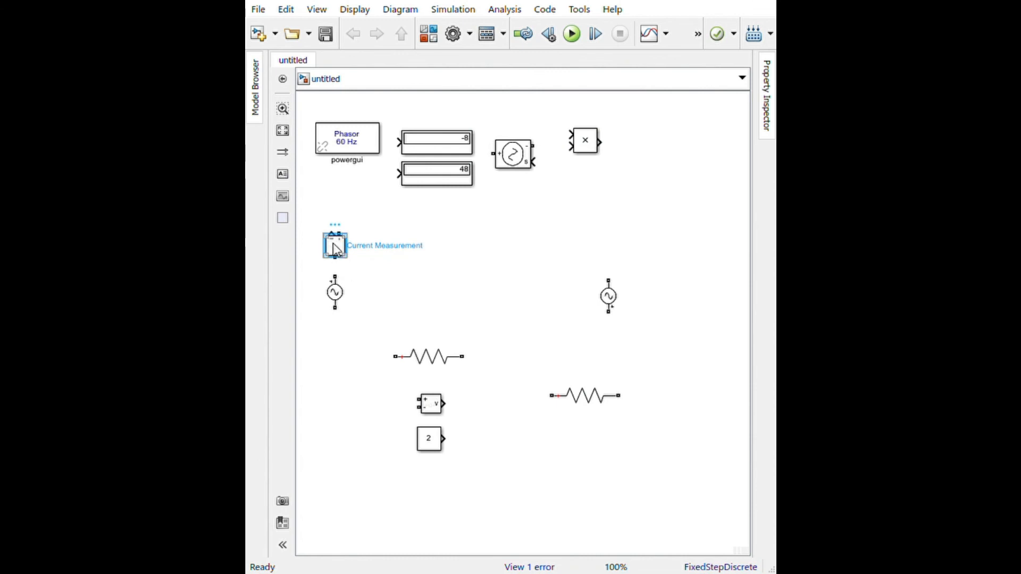
{"action": "left_click_drag", "start_coordinate": [346, 248], "coordinate": [596, 187]}
{"action": "left_click_drag", "start_coordinate": [336, 294], "coordinate": [562, 243]}
{"action": "left_click_drag", "start_coordinate": [606, 292], "coordinate": [600, 240]}
- Move both Series RLC Branch resistors and the Voltage Measurement block up below the Displays, and set the Constant block apart beyond the sources
{"action": "left_click", "coordinate": [439, 366]}
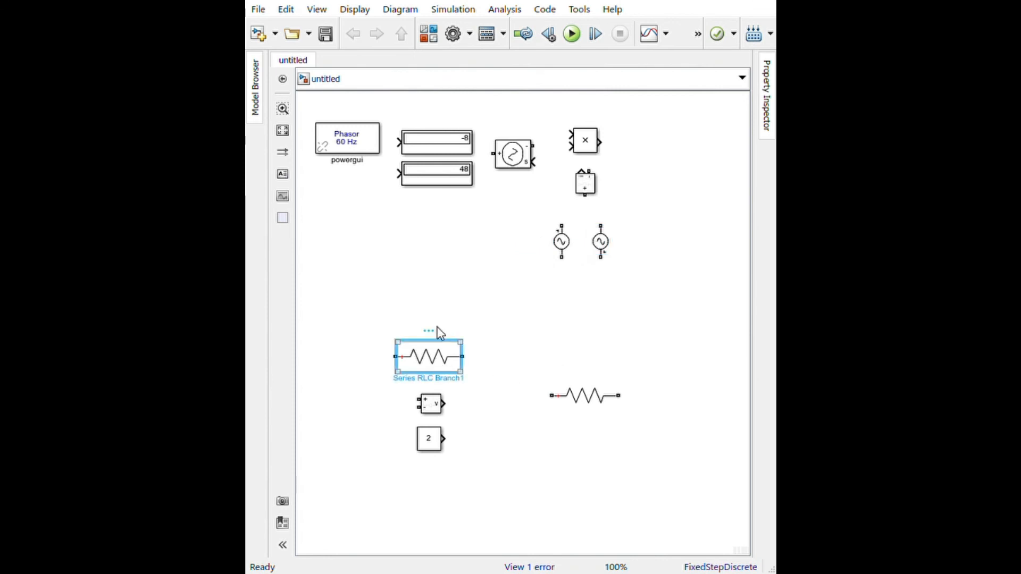
{"action": "left_click_drag", "start_coordinate": [435, 360], "coordinate": [458, 246]}
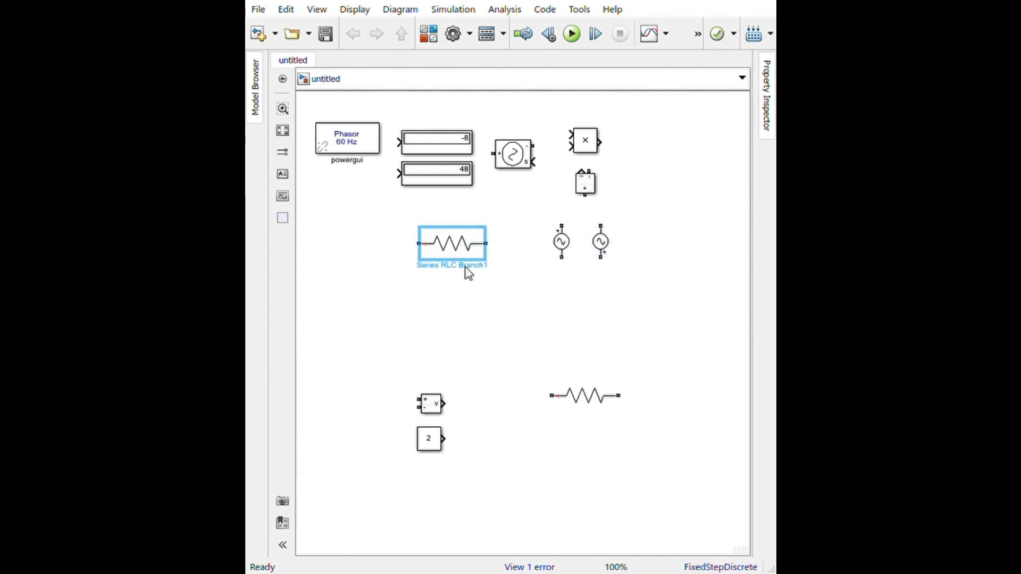
{"action": "left_click_drag", "start_coordinate": [585, 395], "coordinate": [499, 318]}
{"action": "left_click", "coordinate": [431, 403]}
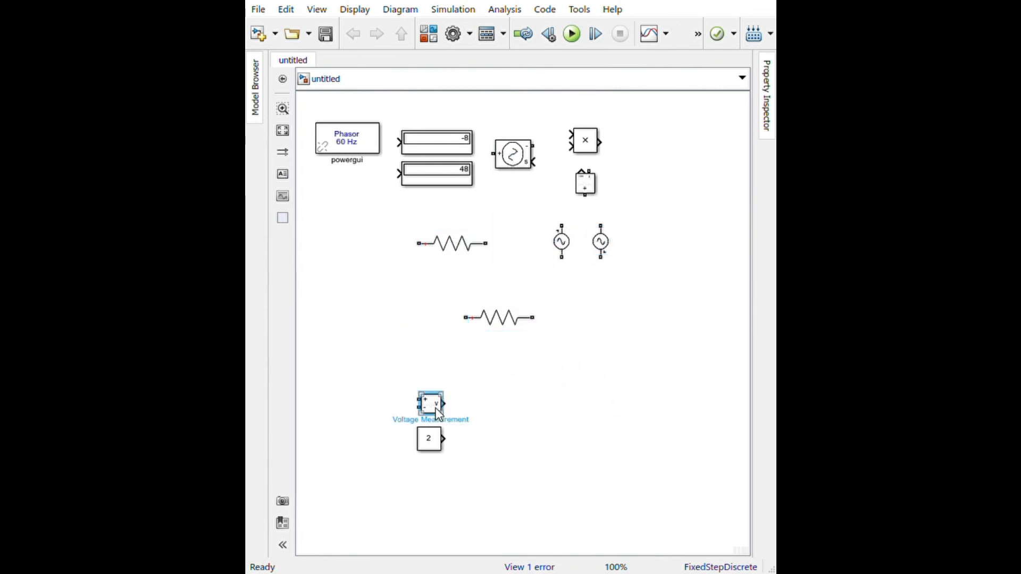
{"action": "left_click_drag", "start_coordinate": [429, 405], "coordinate": [379, 308]}
{"action": "left_click_drag", "start_coordinate": [428, 439], "coordinate": [692, 314]}
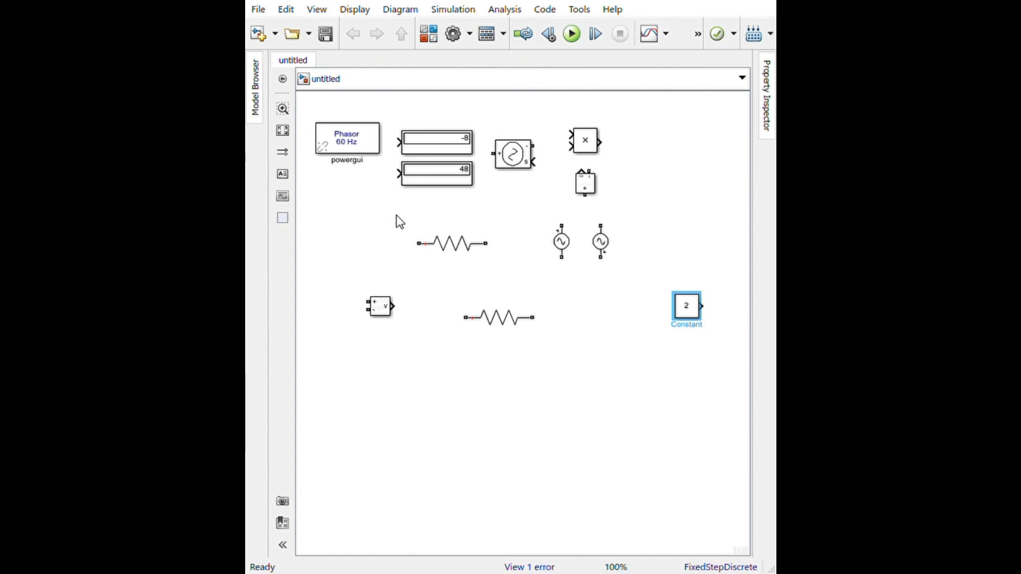
- Place AC Voltage Source1 as the circuit's left branch, and clear the Voltage Measurement block and Series RLC Branch1 out of the loop area
{"action": "double_click", "coordinate": [356, 147]}
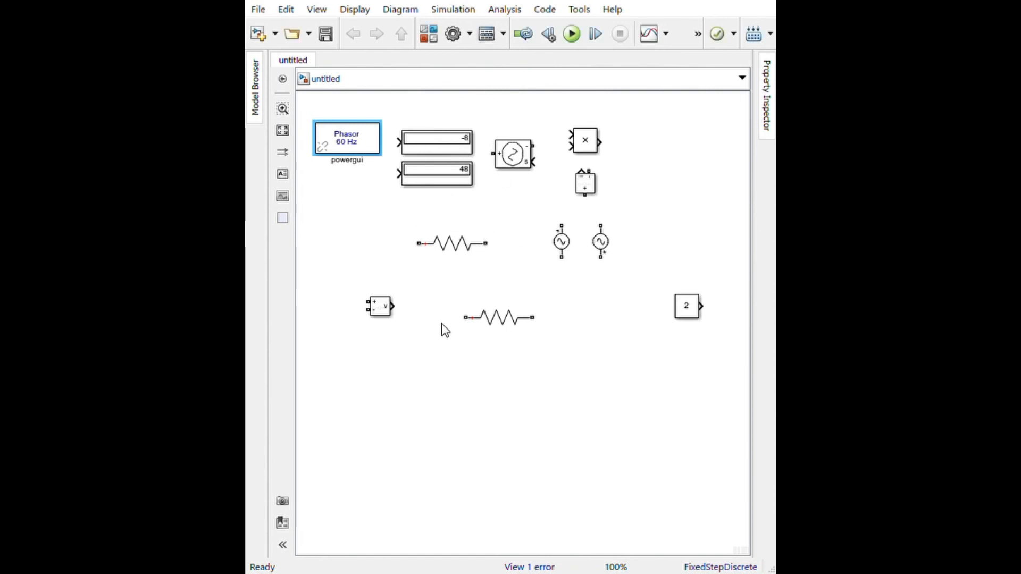
{"action": "left_click_drag", "start_coordinate": [565, 247], "coordinate": [342, 270]}
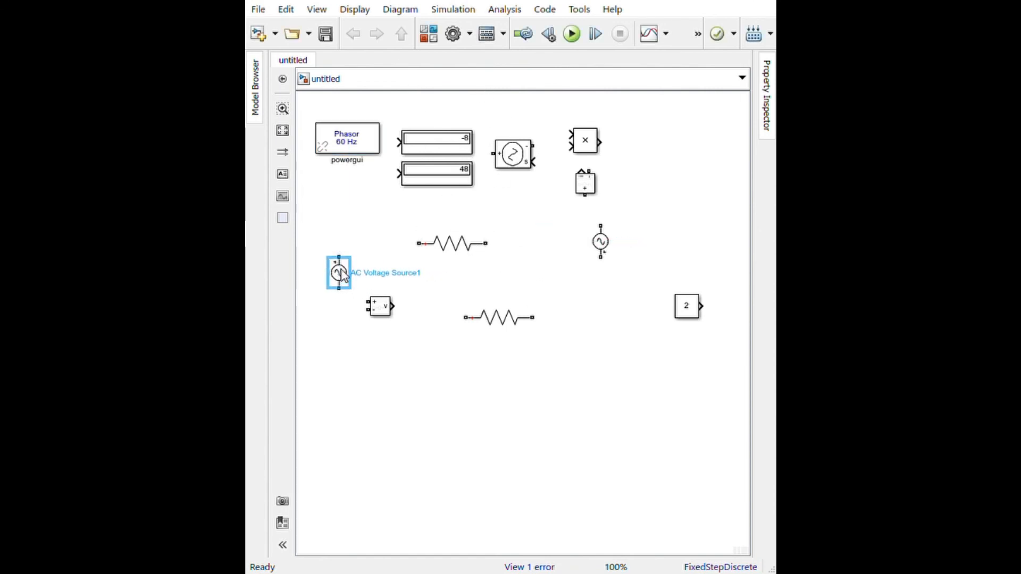
{"action": "left_click_drag", "start_coordinate": [384, 314], "coordinate": [404, 399]}
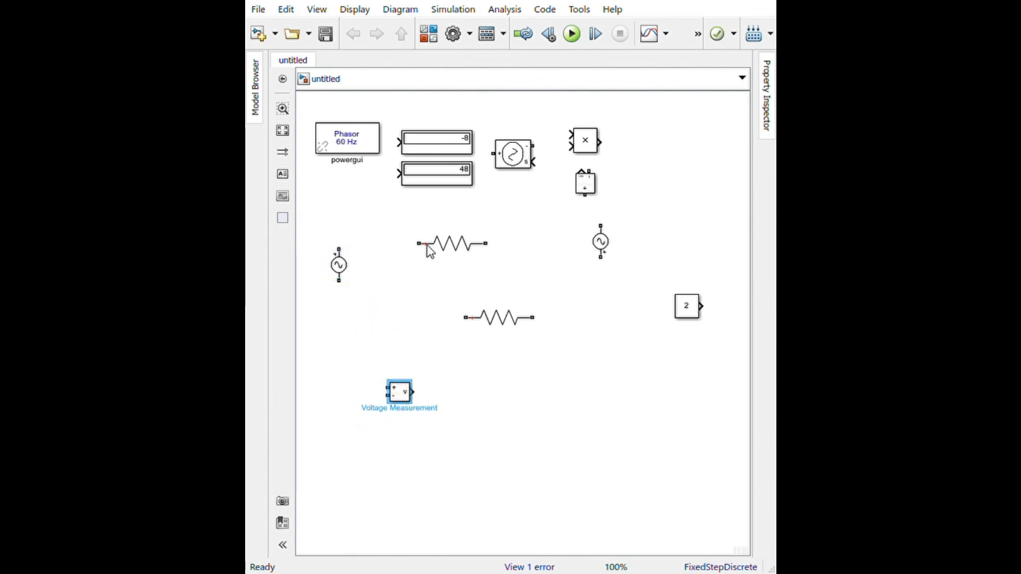
{"action": "left_click_drag", "start_coordinate": [455, 259], "coordinate": [550, 444]}
- Align AC Voltage Source level with the first source as the right branch, and place Series RLC Branch above and Series RLC Branch1 below
{"action": "left_click", "coordinate": [337, 265]}
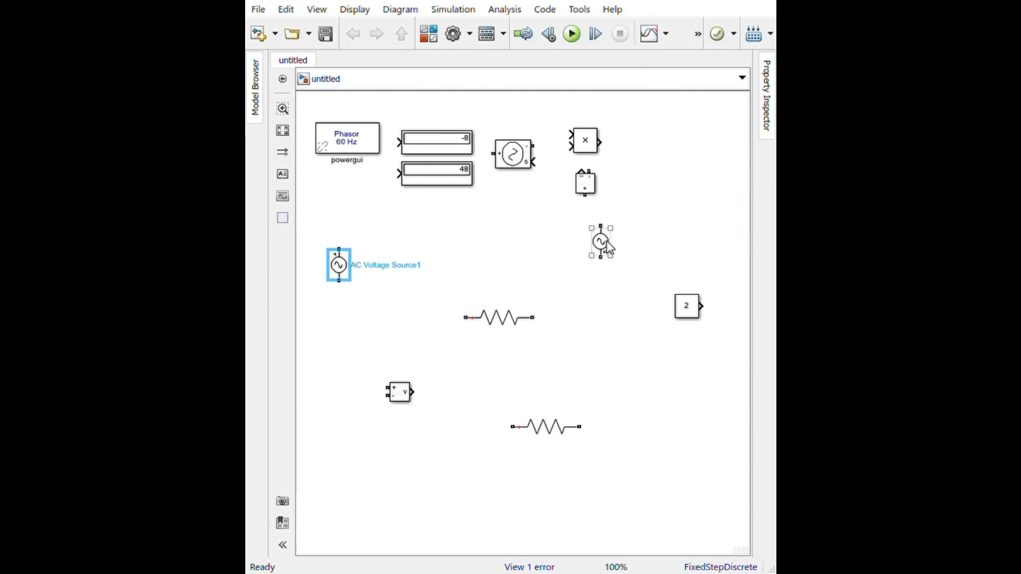
{"action": "left_click", "coordinate": [609, 241]}
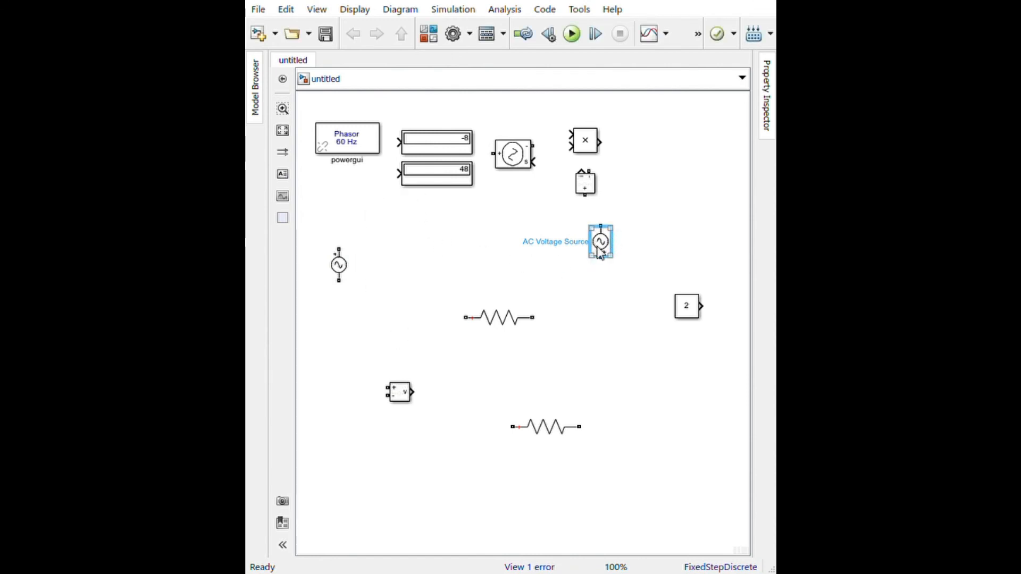
{"action": "left_click_drag", "start_coordinate": [598, 249], "coordinate": [603, 272]}
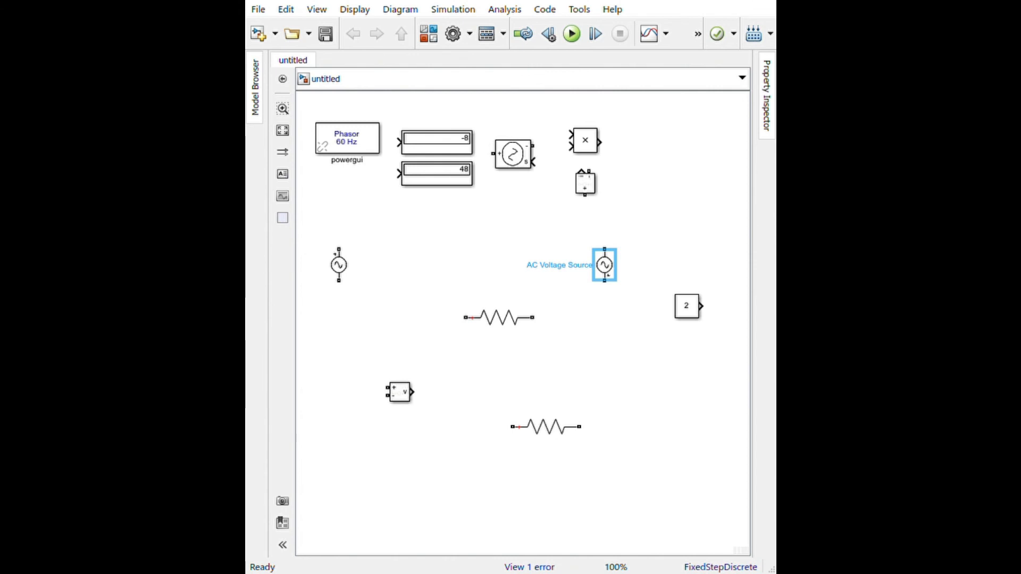
{"action": "left_click_drag", "start_coordinate": [492, 324], "coordinate": [449, 250]}
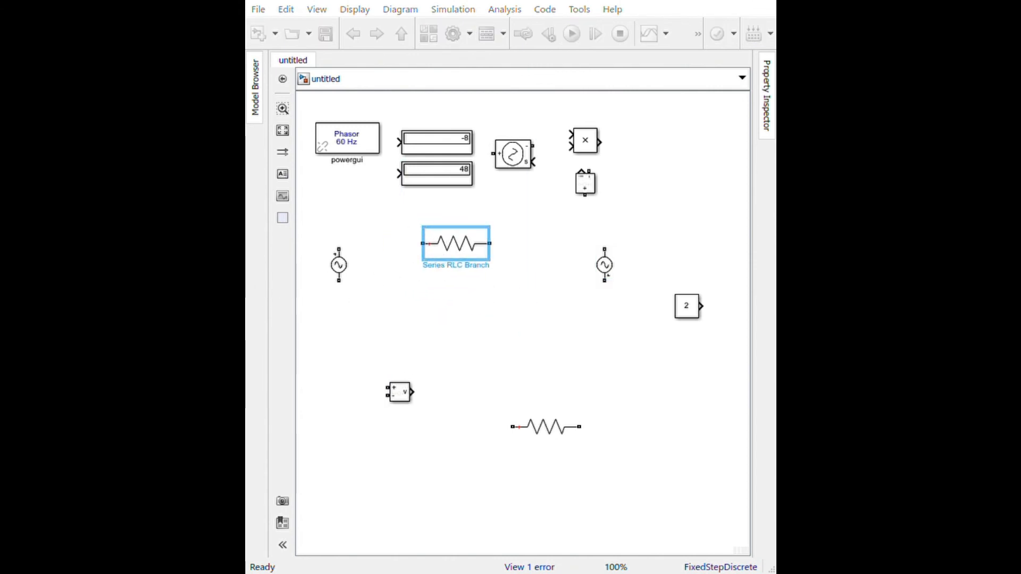
{"action": "left_click_drag", "start_coordinate": [538, 426], "coordinate": [475, 340]}
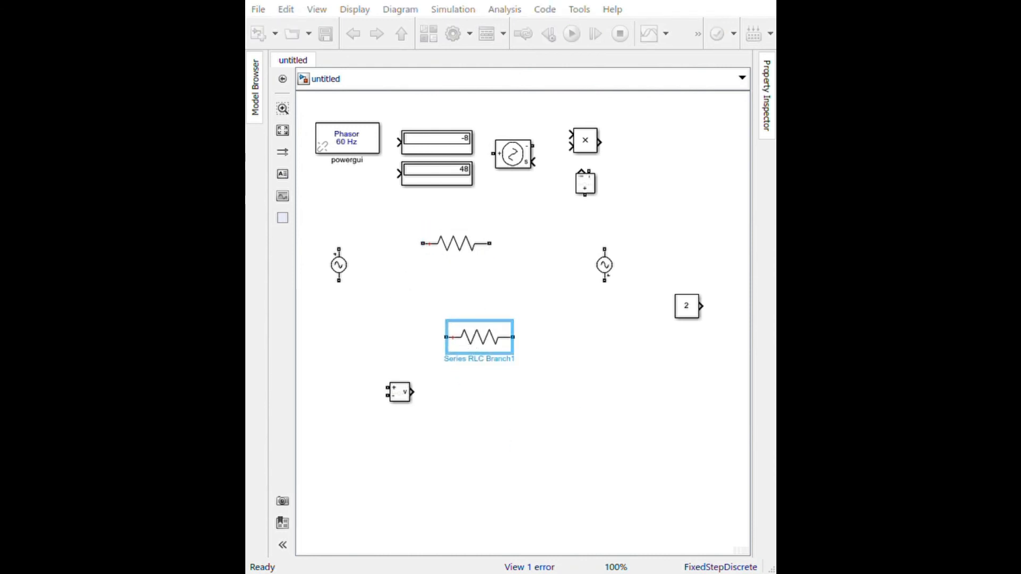
- Shift both Series RLC Branches toward AC Voltage Source1, lower that source, and bring the Controlled Voltage Source down into the loop area
{"action": "left_click_drag", "start_coordinate": [467, 342], "coordinate": [420, 342]}
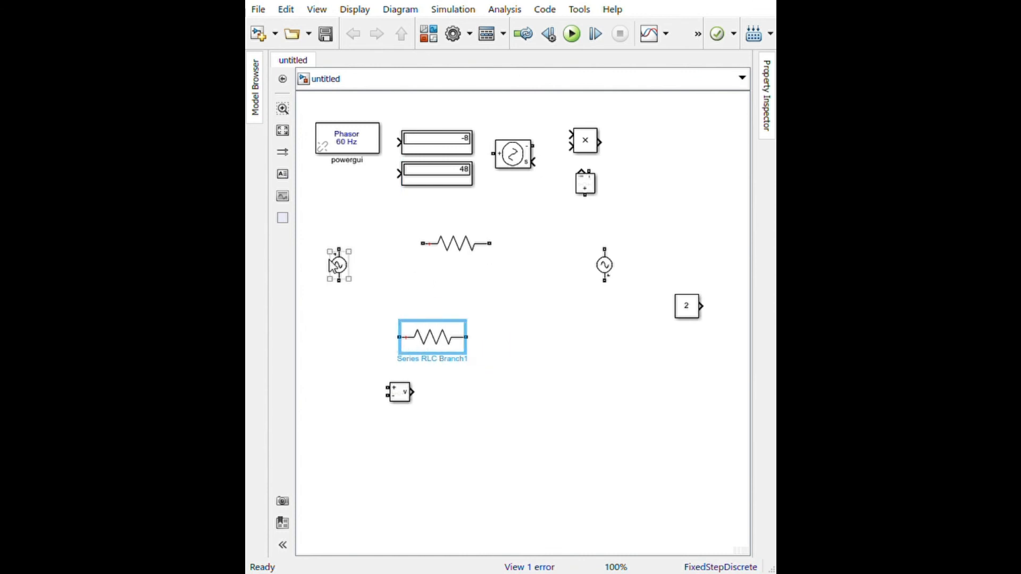
{"action": "left_click", "coordinate": [337, 266]}
{"action": "left_click_drag", "start_coordinate": [334, 273], "coordinate": [334, 311]}
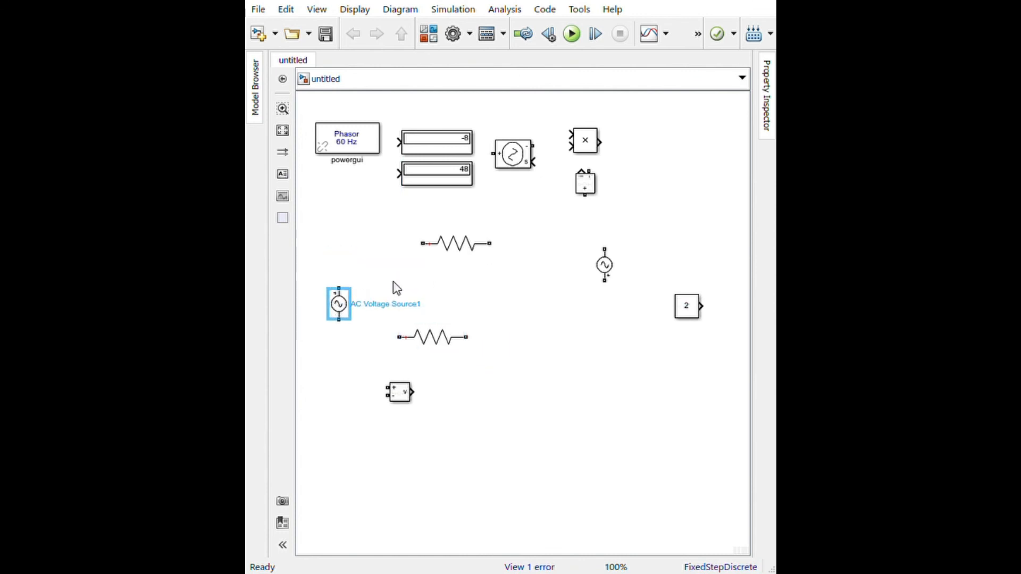
{"action": "left_click_drag", "start_coordinate": [515, 158], "coordinate": [534, 325]}
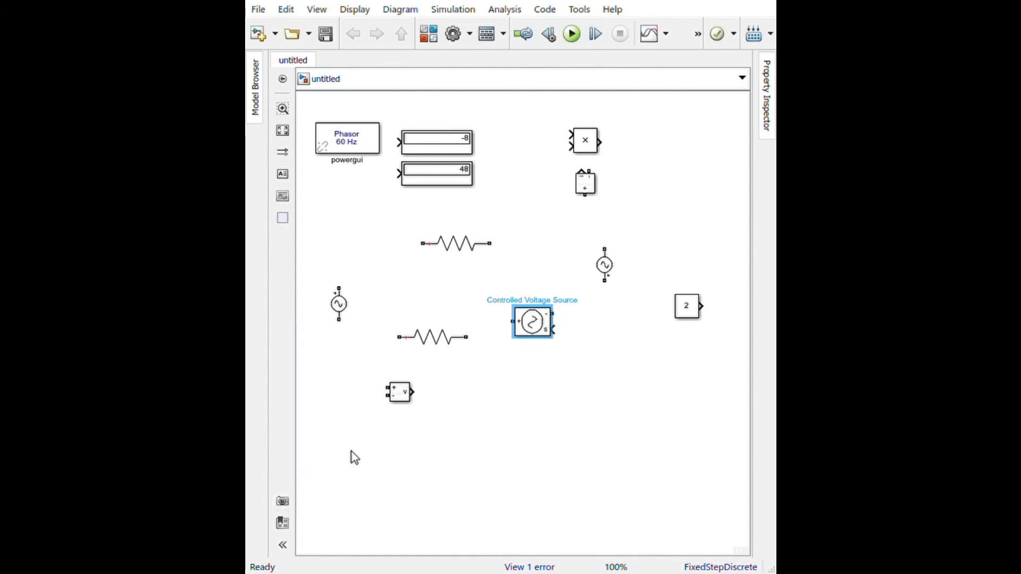
{"action": "left_click_drag", "start_coordinate": [446, 255], "coordinate": [412, 262]}
- Lower the Voltage Measurement block below Series RLC Branch1 and move the Constant block beneath the loop area
{"action": "left_click", "coordinate": [685, 305]}
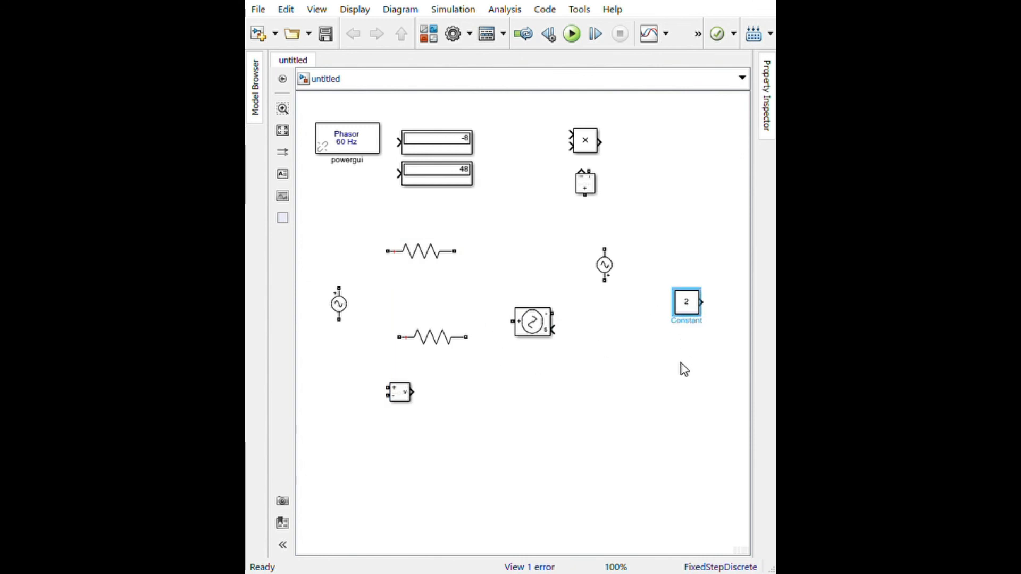
{"action": "double_click", "coordinate": [685, 300]}
{"action": "left_click_drag", "start_coordinate": [400, 392], "coordinate": [399, 416]}
{"action": "left_click_drag", "start_coordinate": [685, 302], "coordinate": [587, 442]}
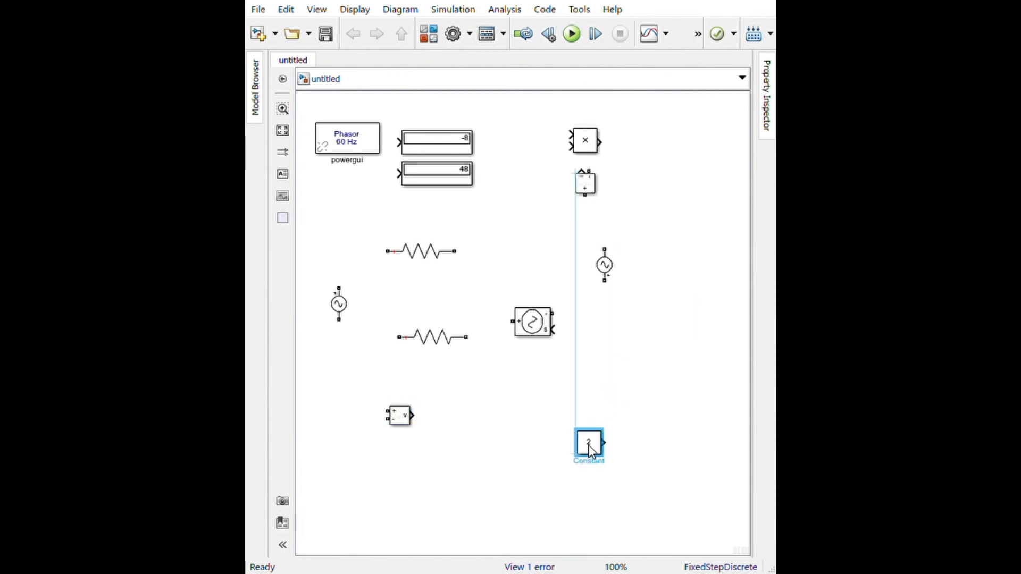
- Raise the Controlled Voltage Source, spread the two AC sources apart, and connect the Current Measurement block above AC Voltage Source1
{"action": "left_click_drag", "start_coordinate": [540, 327], "coordinate": [540, 238]}
{"action": "left_click_drag", "start_coordinate": [605, 265], "coordinate": [652, 265]}
{"action": "left_click_drag", "start_coordinate": [340, 314], "coordinate": [337, 336]}
{"action": "left_click_drag", "start_coordinate": [582, 194], "coordinate": [330, 265]}
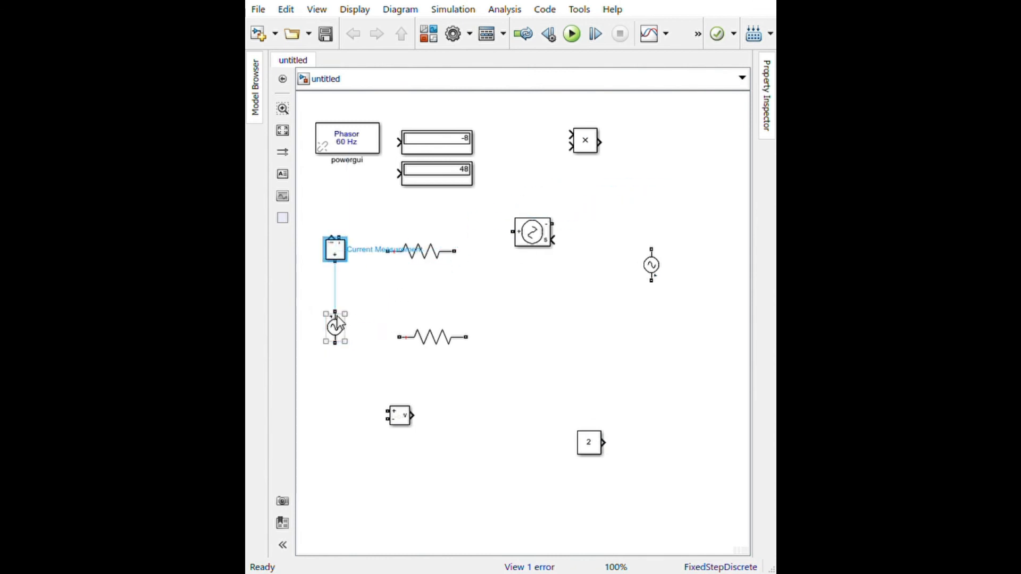
{"action": "left_click", "coordinate": [373, 282]}
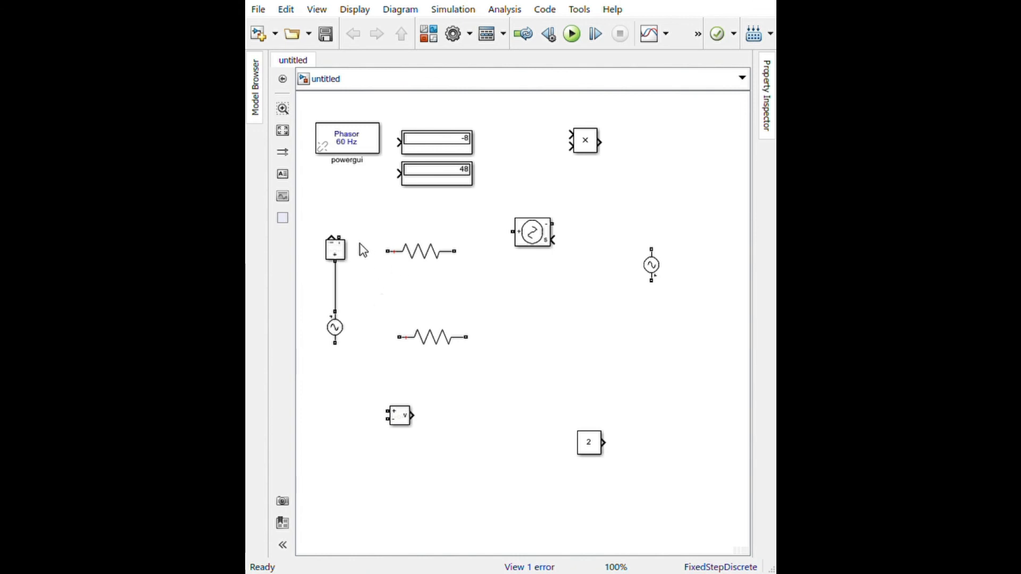
- Set one Display aside, wire the other to the Current Measurement output, and connect the Current Measurement block to Series RLC Branch
{"action": "left_click", "coordinate": [464, 173]}
{"action": "left_click_drag", "start_coordinate": [436, 180], "coordinate": [733, 134]}
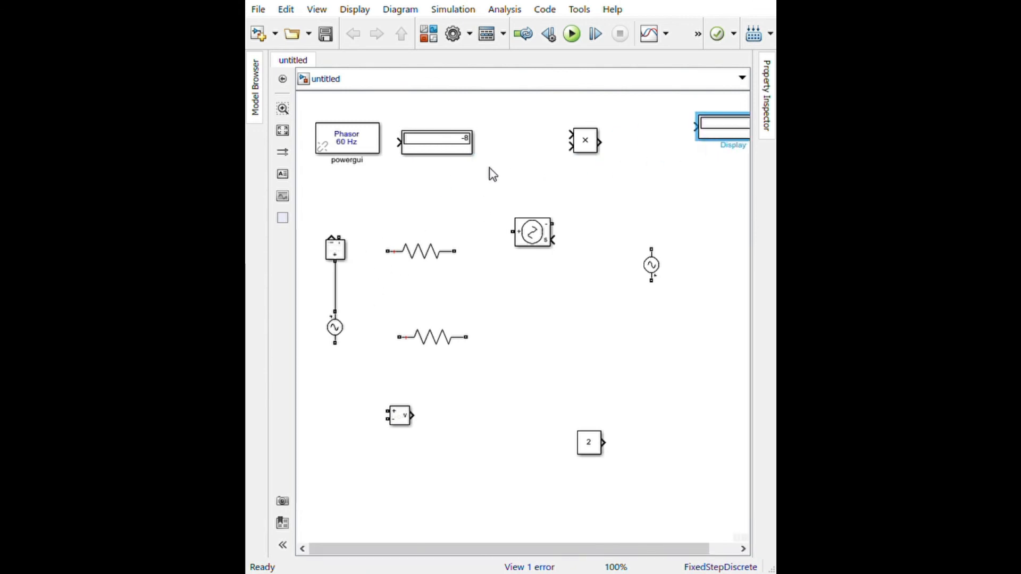
{"action": "mouse_move", "coordinate": [438, 148]}
{"action": "left_mouse_down"}
{"action": "mouse_move", "coordinate": [429, 192]}
{"action": "mouse_move", "coordinate": [336, 223]}
{"action": "mouse_move", "coordinate": [338, 250]}
{"action": "left_mouse_up"}
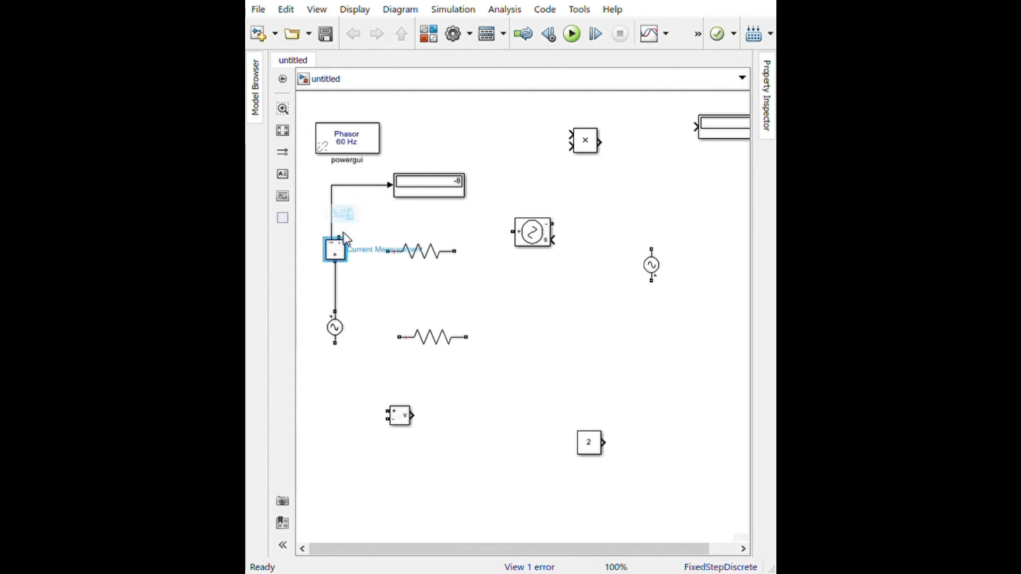
{"action": "left_click_drag", "start_coordinate": [340, 238], "coordinate": [393, 266]}
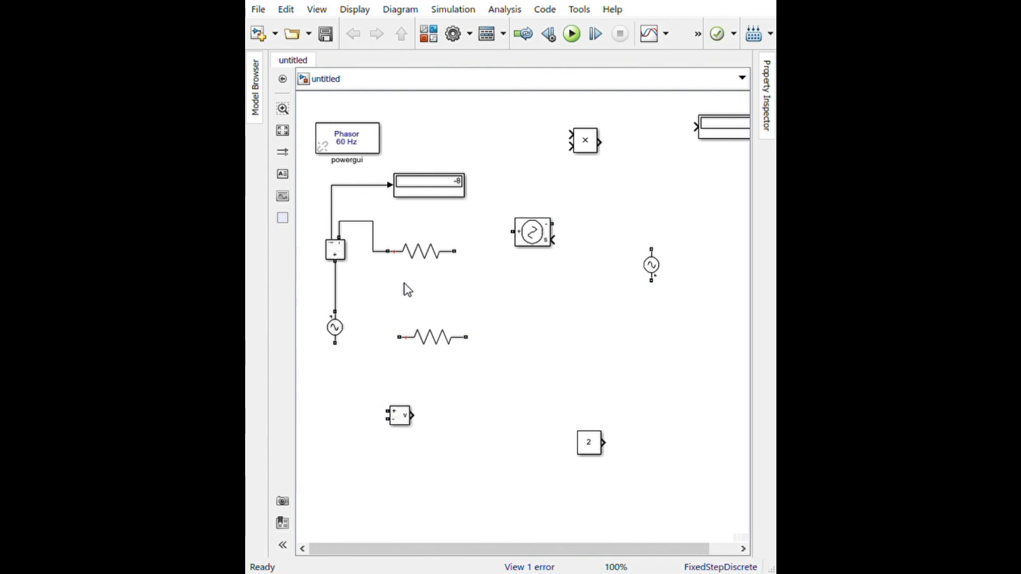
- Align the Controlled Voltage Source with Series RLC Branch and wire it in series between that resistor and AC Voltage Source
{"action": "left_click_drag", "start_coordinate": [525, 234], "coordinate": [525, 253]}
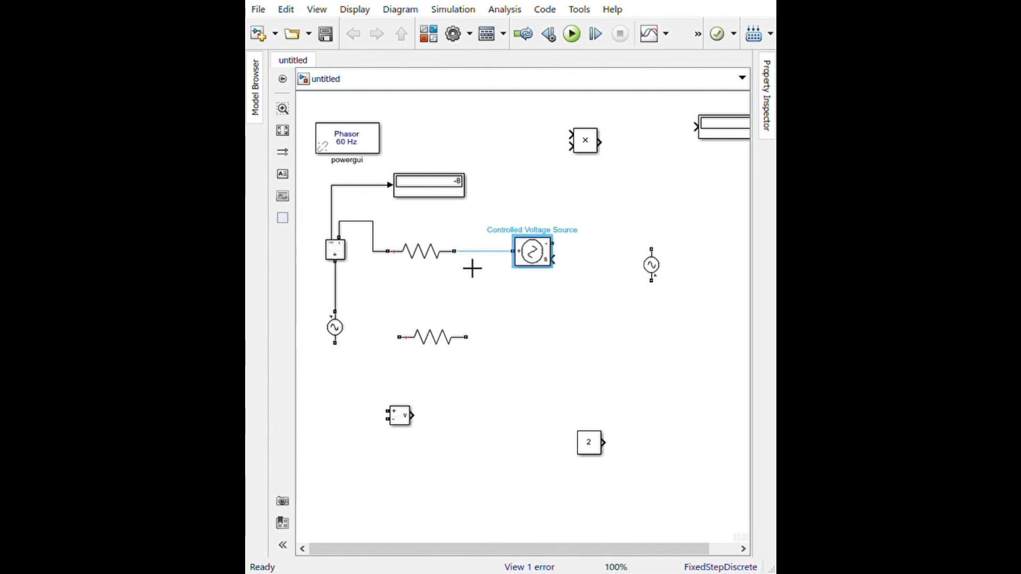
{"action": "left_click", "coordinate": [466, 263]}
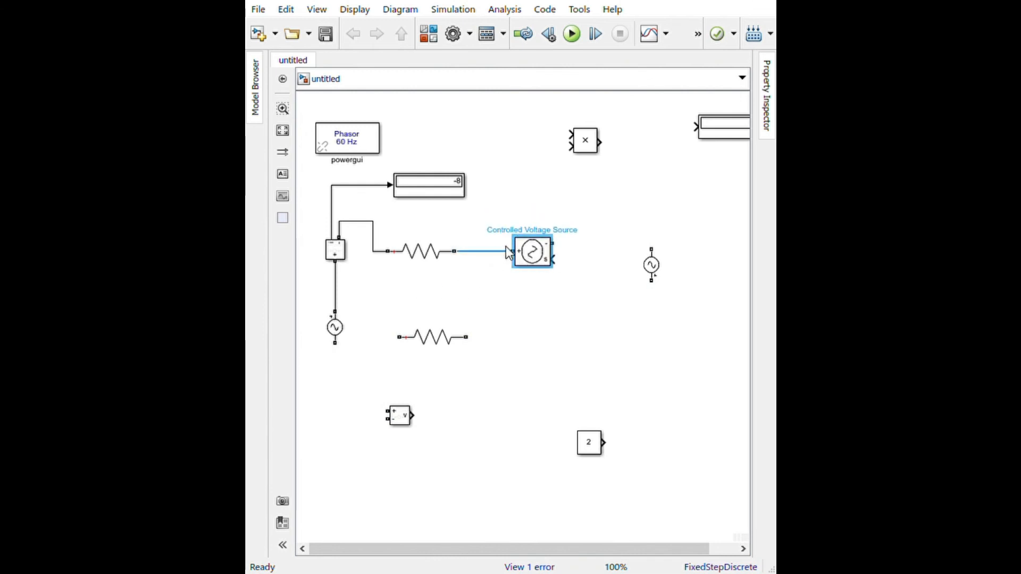
{"action": "left_click", "coordinate": [501, 285]}
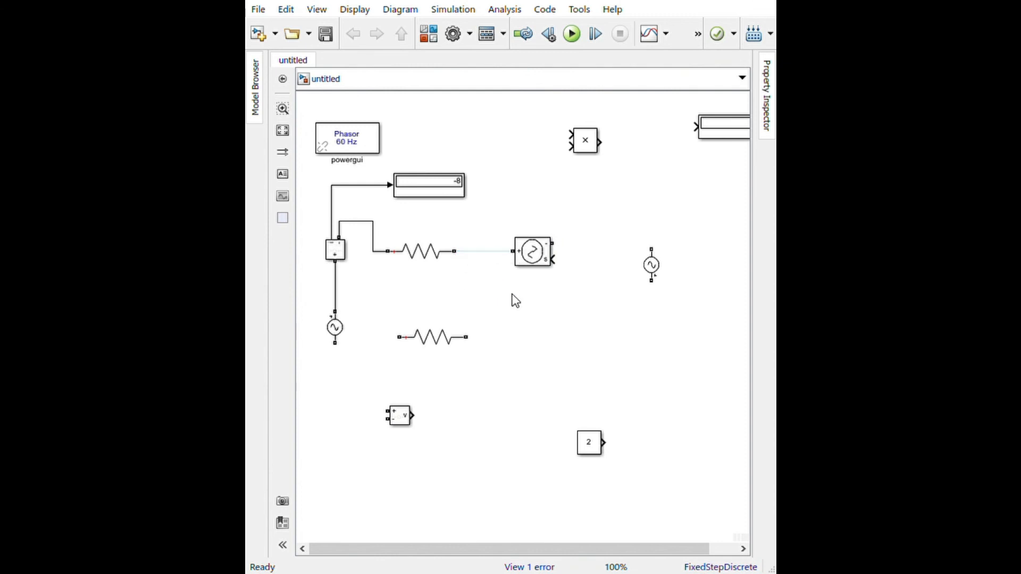
{"action": "left_click", "coordinate": [460, 256]}
{"action": "left_click_drag", "start_coordinate": [651, 274], "coordinate": [616, 329]}
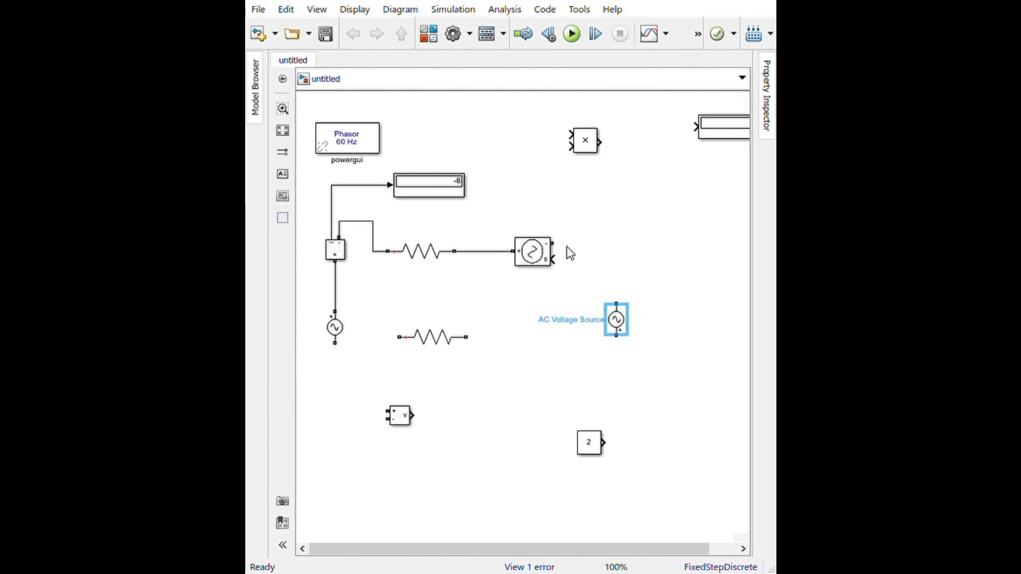
{"action": "mouse_move", "coordinate": [553, 243]}
{"action": "left_mouse_down"}
{"action": "mouse_move", "coordinate": [631, 255]}
{"action": "mouse_move", "coordinate": [627, 317]}
{"action": "left_mouse_up"}
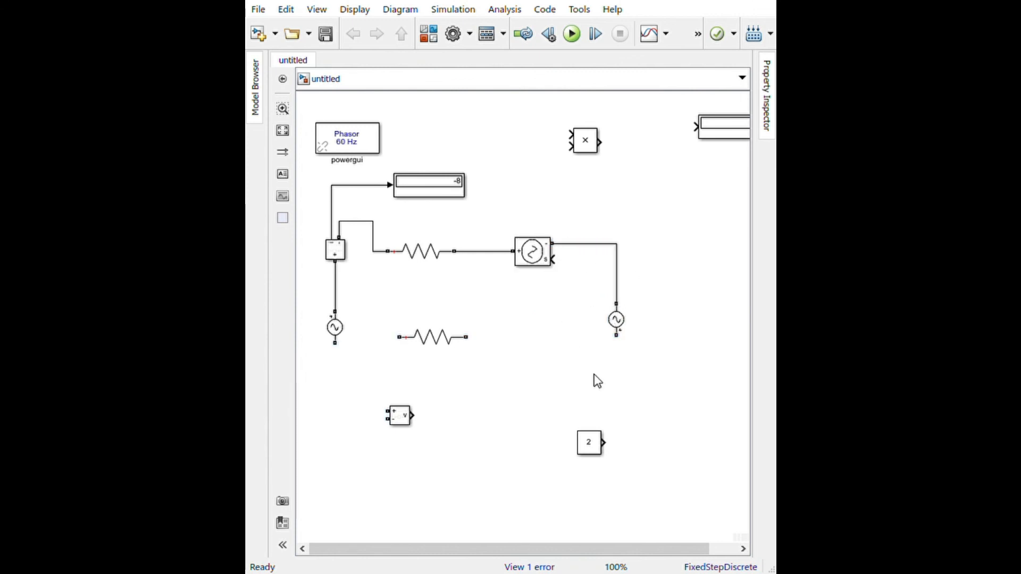
- Place Series RLC Branch1 along the bottom of the loop and wire it between the two AC Voltage Sources
{"action": "left_click_drag", "start_coordinate": [444, 345], "coordinate": [516, 383]}
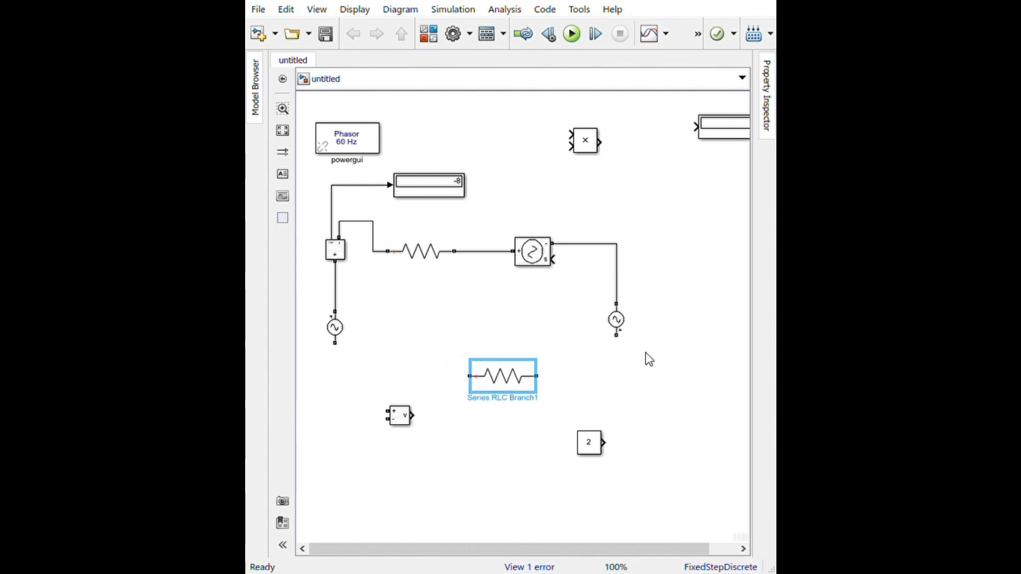
{"action": "left_click_drag", "start_coordinate": [616, 335], "coordinate": [553, 388]}
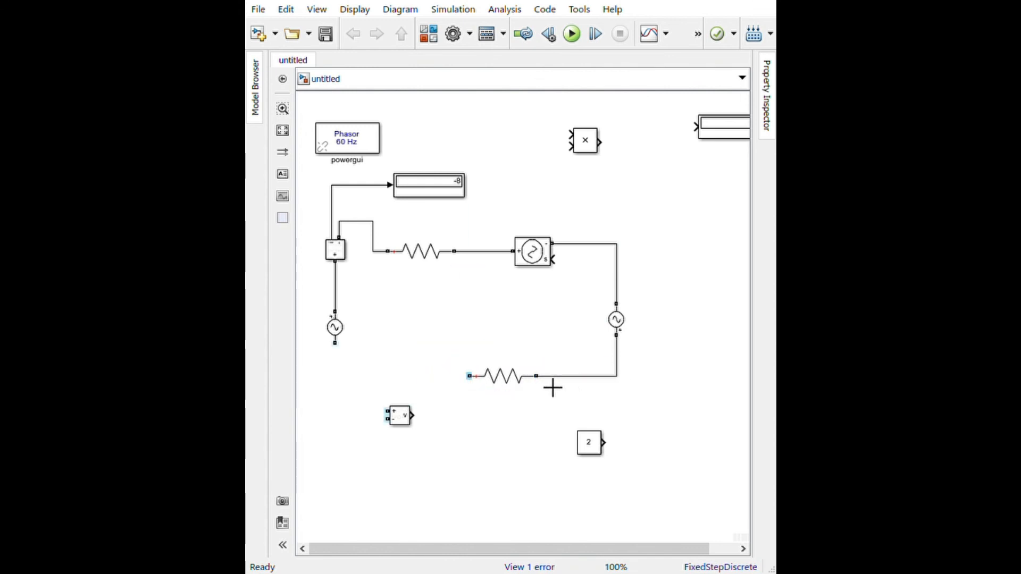
{"action": "left_click_drag", "start_coordinate": [346, 354], "coordinate": [448, 378]}
{"action": "left_click", "coordinate": [501, 382]}
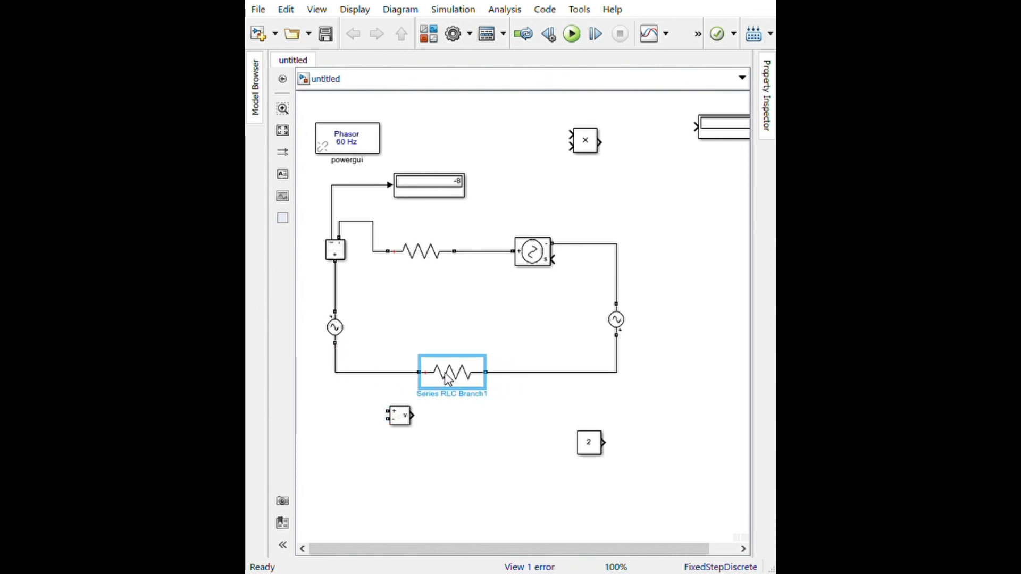
{"action": "left_click", "coordinate": [463, 466]}
- Lower the Voltage Measurement block, and move the unconnected Display and the Product block below the loop near the Constant
{"action": "left_click_drag", "start_coordinate": [400, 417], "coordinate": [400, 443]}
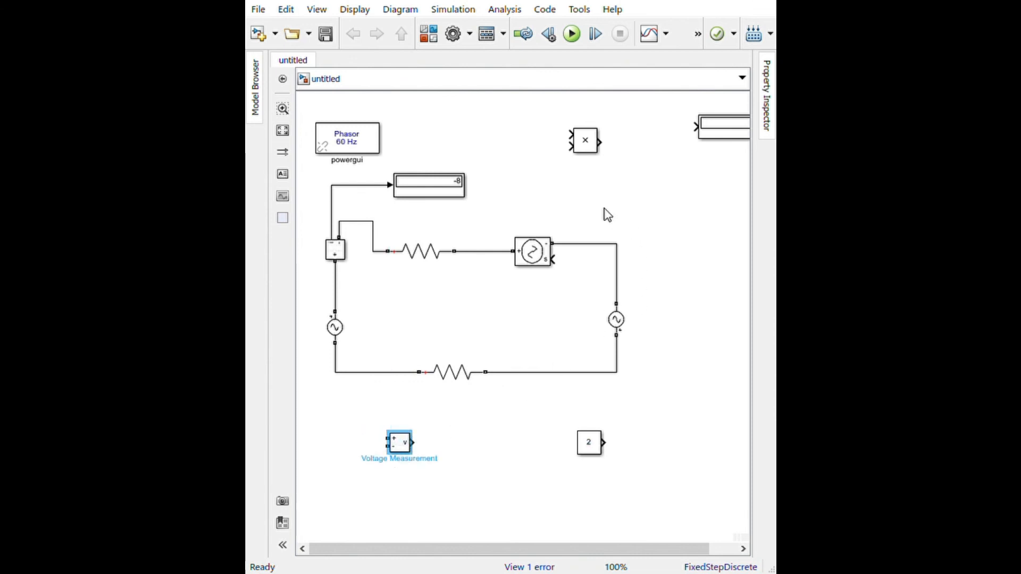
{"action": "left_click_drag", "start_coordinate": [717, 137], "coordinate": [681, 414]}
{"action": "left_click", "coordinate": [591, 145]}
{"action": "left_click_drag", "start_coordinate": [591, 147], "coordinate": [517, 489]}
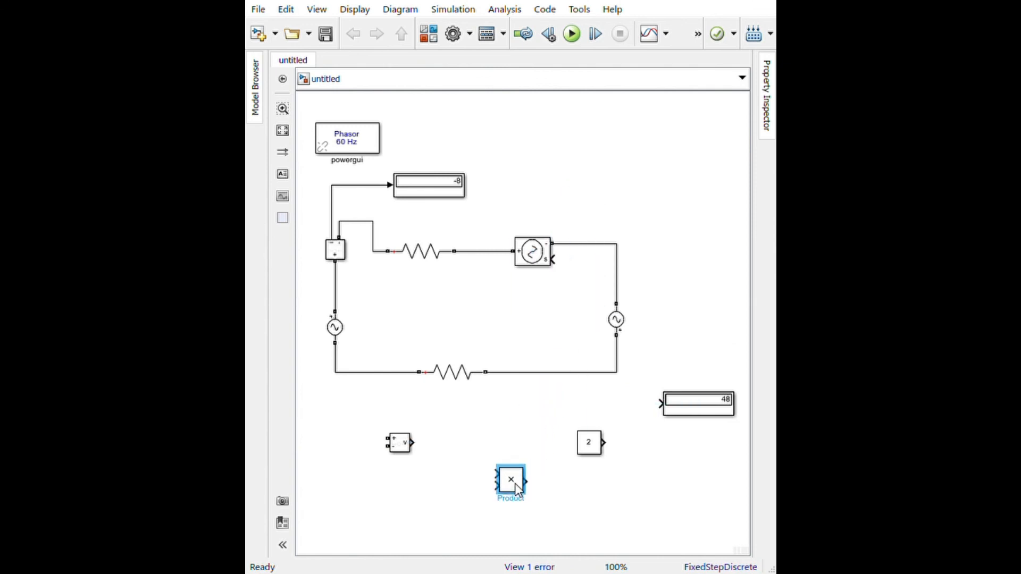
{"action": "left_click", "coordinate": [397, 445]}
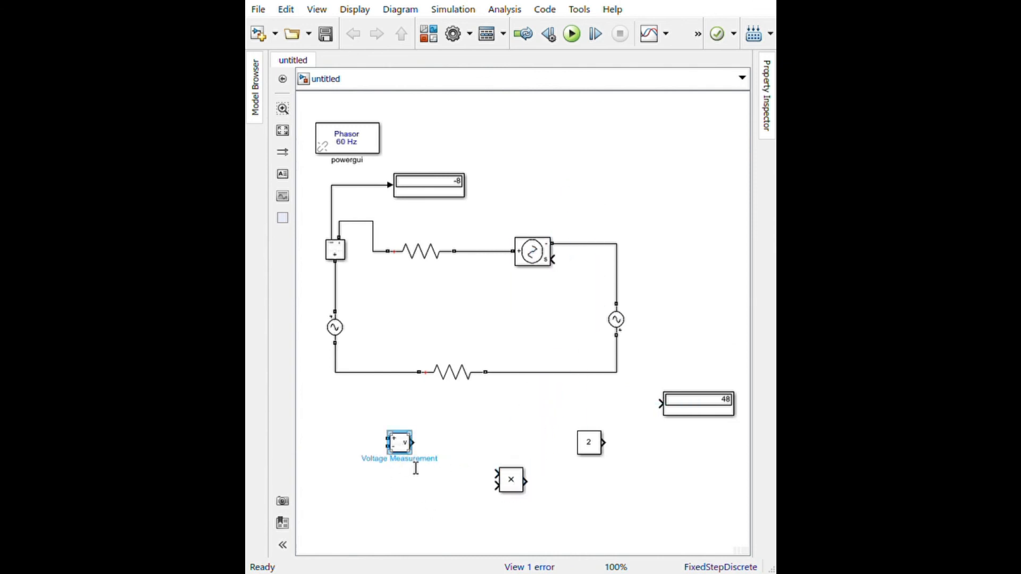
{"action": "left_click", "coordinate": [376, 380]}
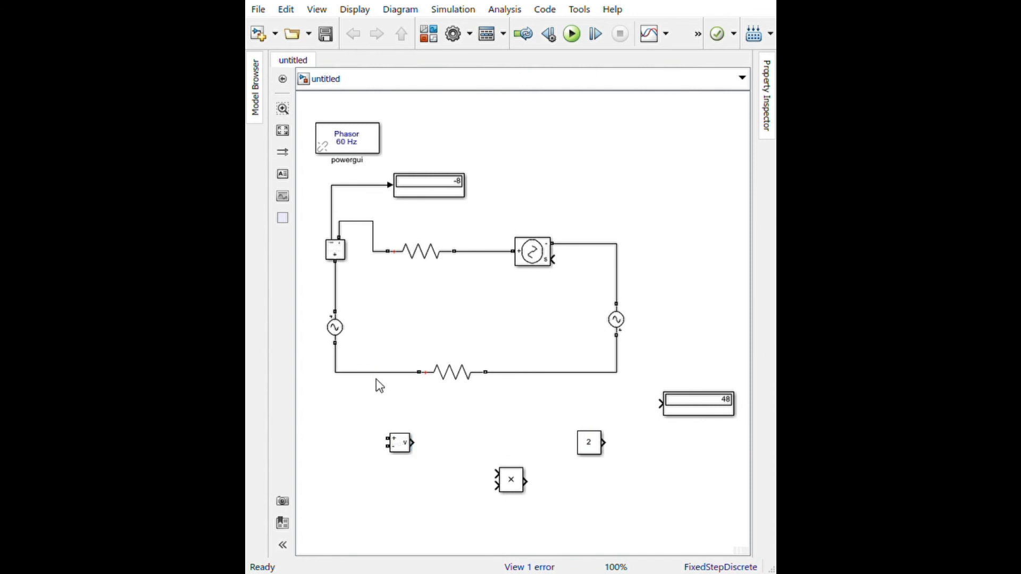
- Wire the Voltage Measurement block across Series RLC Branch1, with its positive input on the AC Voltage Source1 side
{"action": "mouse_move", "coordinate": [402, 373]}
{"action": "left_mouse_down"}
{"action": "mouse_move", "coordinate": [404, 362]}
{"action": "mouse_move", "coordinate": [536, 369]}
{"action": "mouse_move", "coordinate": [526, 373]}
{"action": "left_mouse_up"}
{"action": "left_click", "coordinate": [513, 351]}
{"action": "key", "text": "Delete"}
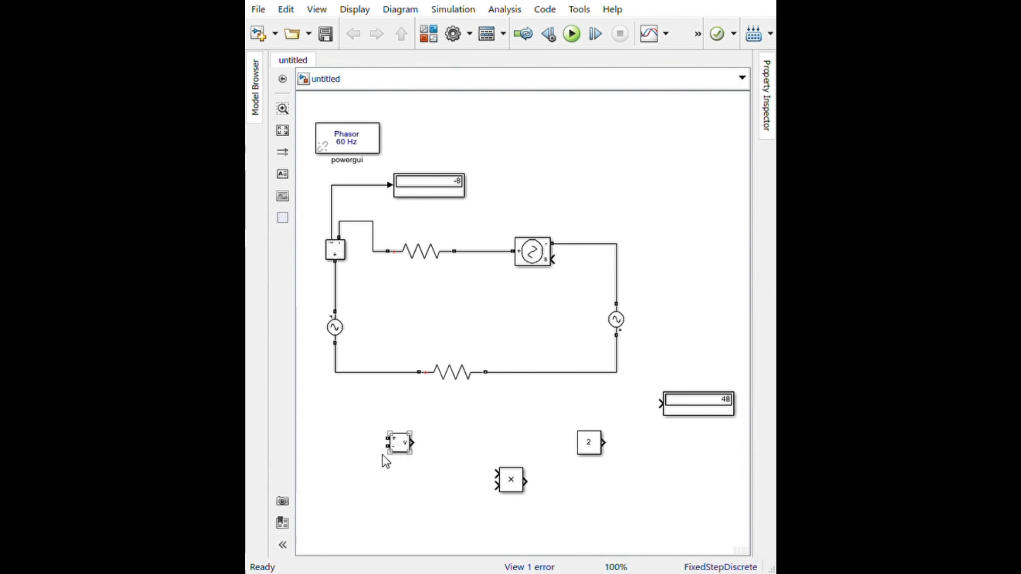
{"action": "mouse_move", "coordinate": [400, 453]}
{"action": "left_mouse_down"}
{"action": "mouse_move", "coordinate": [428, 436]}
{"action": "mouse_move", "coordinate": [423, 424]}
{"action": "mouse_move", "coordinate": [365, 406]}
{"action": "mouse_move", "coordinate": [348, 379]}
{"action": "left_mouse_up"}
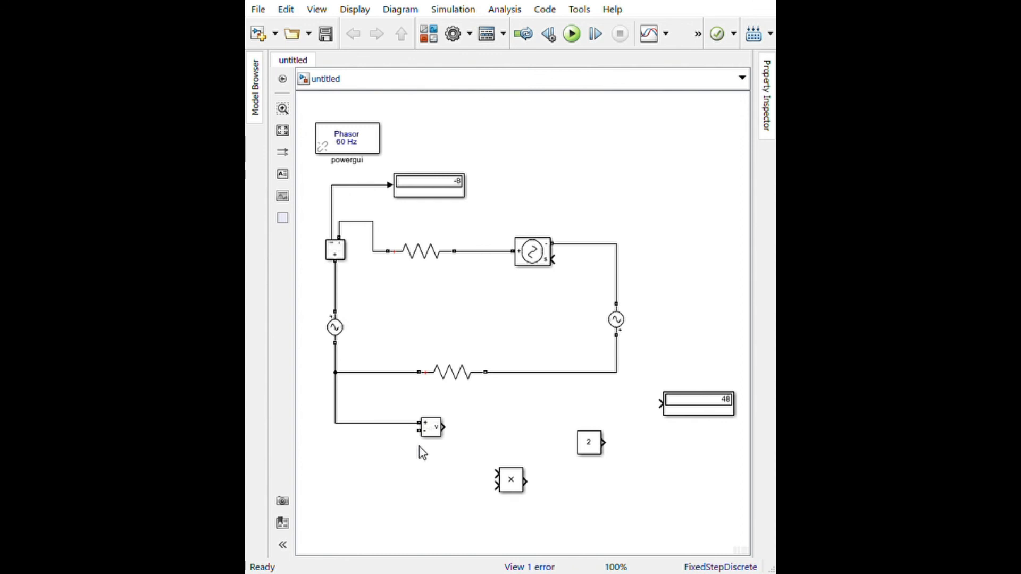
{"action": "mouse_move", "coordinate": [431, 447]}
{"action": "left_mouse_down"}
{"action": "mouse_move", "coordinate": [433, 461]}
{"action": "mouse_move", "coordinate": [458, 458]}
{"action": "mouse_move", "coordinate": [520, 386]}
{"action": "mouse_move", "coordinate": [631, 385]}
{"action": "mouse_move", "coordinate": [516, 392]}
{"action": "left_mouse_up"}
{"action": "left_click_drag", "start_coordinate": [510, 392], "coordinate": [514, 385]}
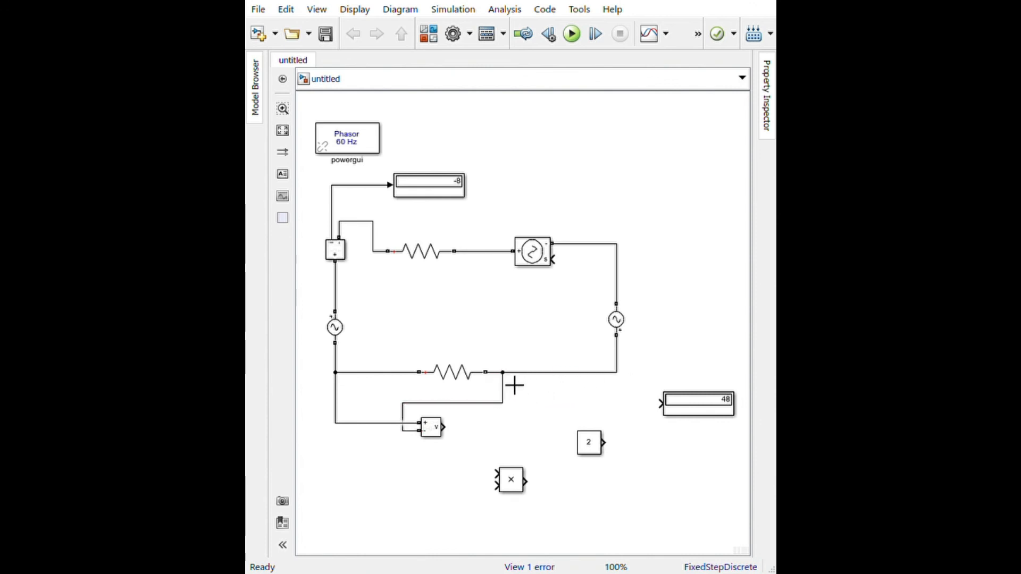
{"action": "left_click", "coordinate": [617, 321]}
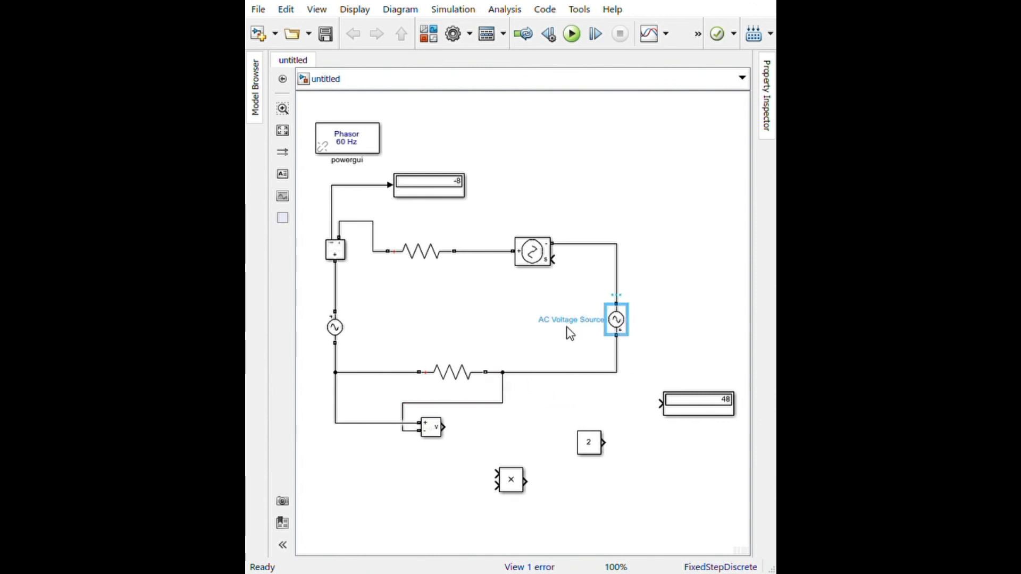
{"action": "left_click", "coordinate": [562, 347]}
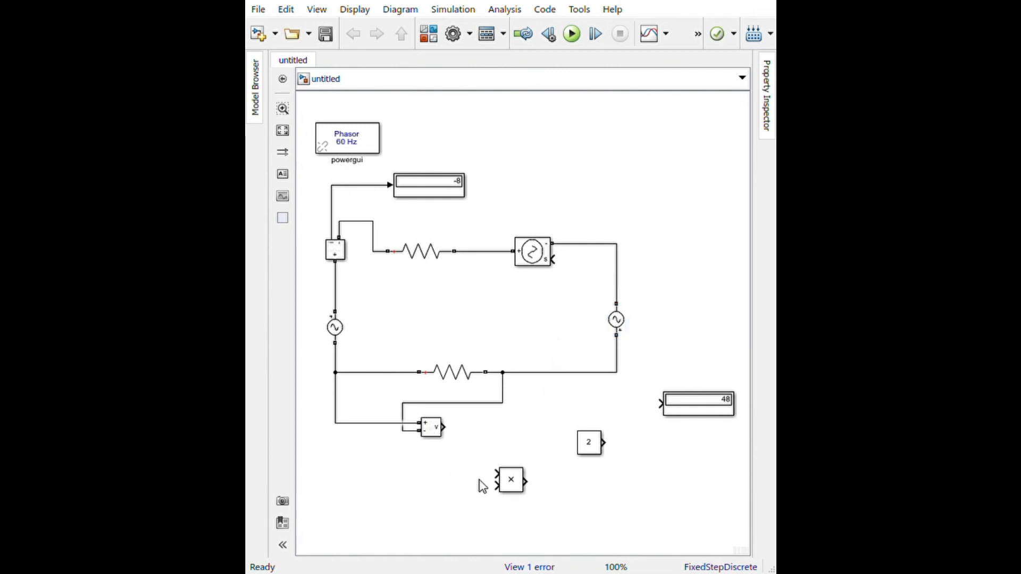
- Place the Product beside the Voltage Measurement and the Constant beneath it, and wire the measured voltage and Constant into the Product
{"action": "left_click", "coordinate": [592, 444]}
{"action": "key", "text": "Tab"}
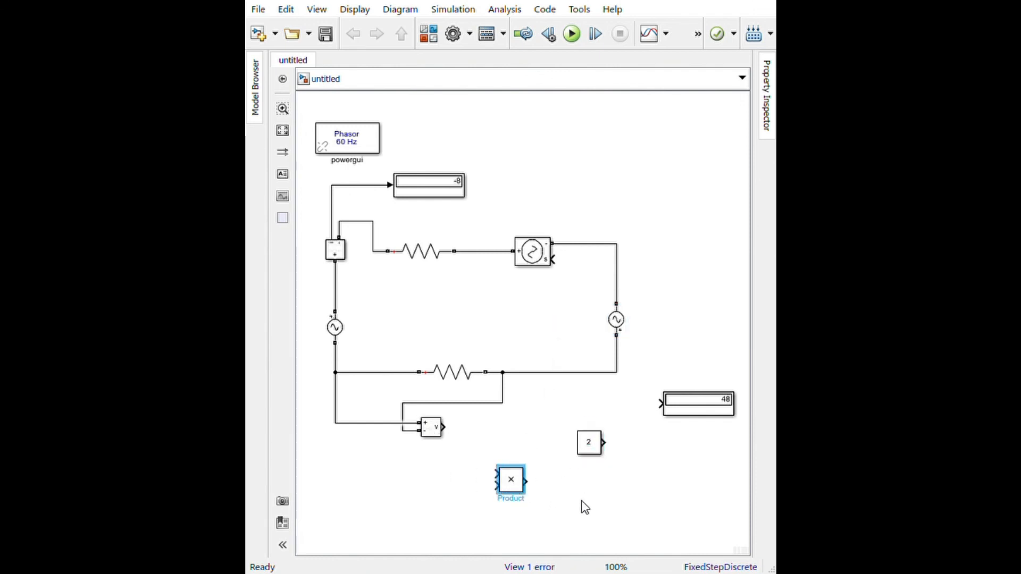
{"action": "left_click_drag", "start_coordinate": [519, 485], "coordinate": [526, 441]}
{"action": "left_click", "coordinate": [434, 428]}
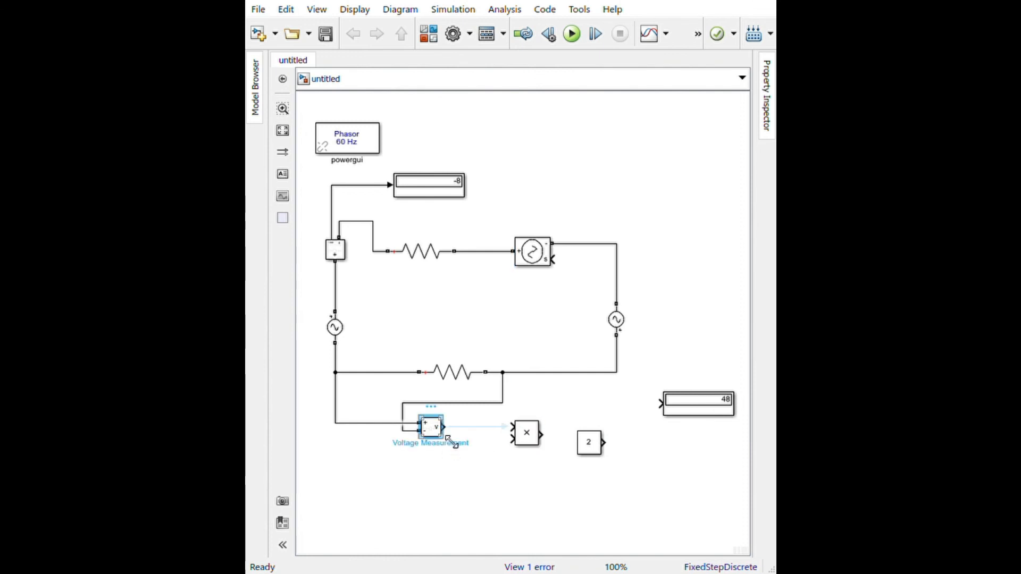
{"action": "left_click", "coordinate": [481, 461]}
{"action": "mouse_move", "coordinate": [444, 427]}
{"action": "left_mouse_down"}
{"action": "mouse_move", "coordinate": [524, 431]}
{"action": "mouse_move", "coordinate": [511, 439]}
{"action": "left_mouse_up"}
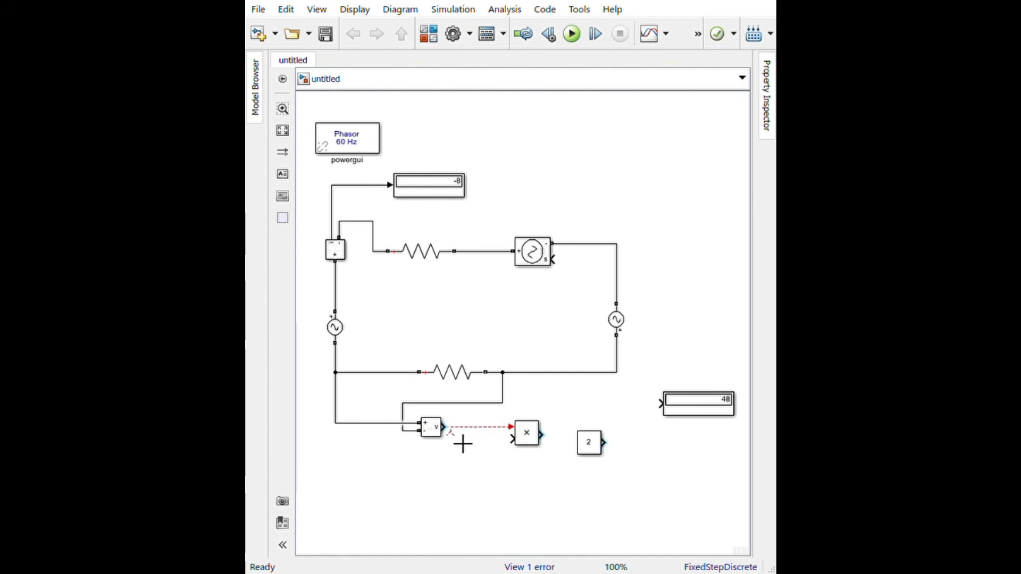
{"action": "left_click", "coordinate": [589, 444]}
{"action": "left_click_drag", "start_coordinate": [580, 443], "coordinate": [521, 453]}
{"action": "left_click", "coordinate": [530, 439]}
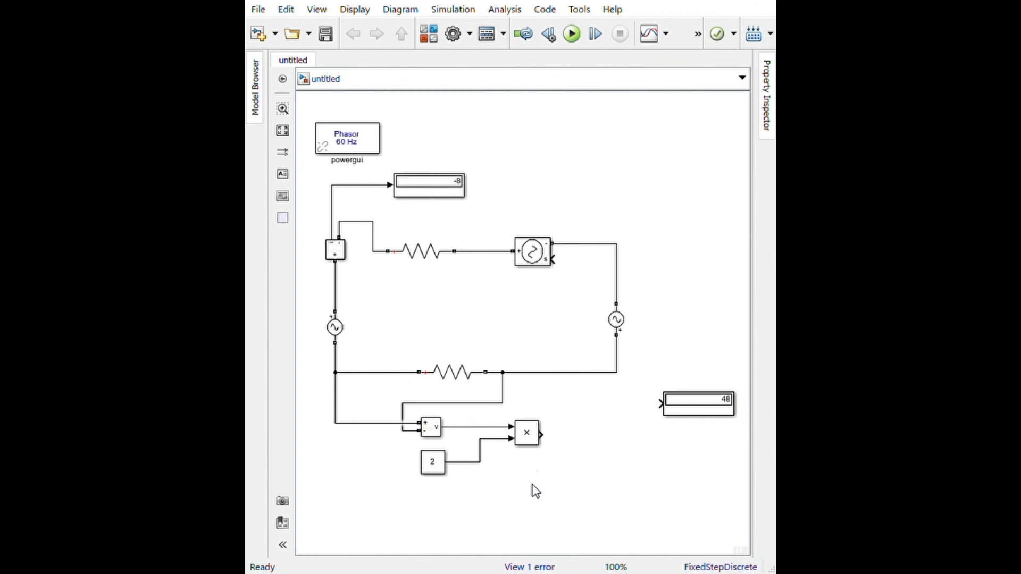
- Connect the Product output to the Controlled Voltage Source's signal input, and move the free Display closer and branch it off the Voltage Measurement output
{"action": "left_click", "coordinate": [535, 442]}
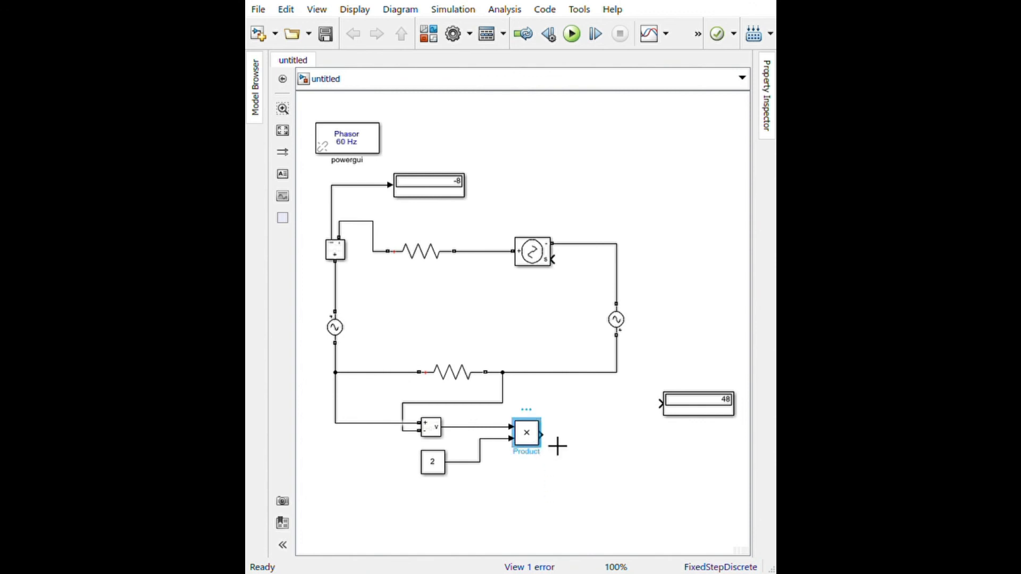
{"action": "left_click_drag", "start_coordinate": [552, 449], "coordinate": [568, 265]}
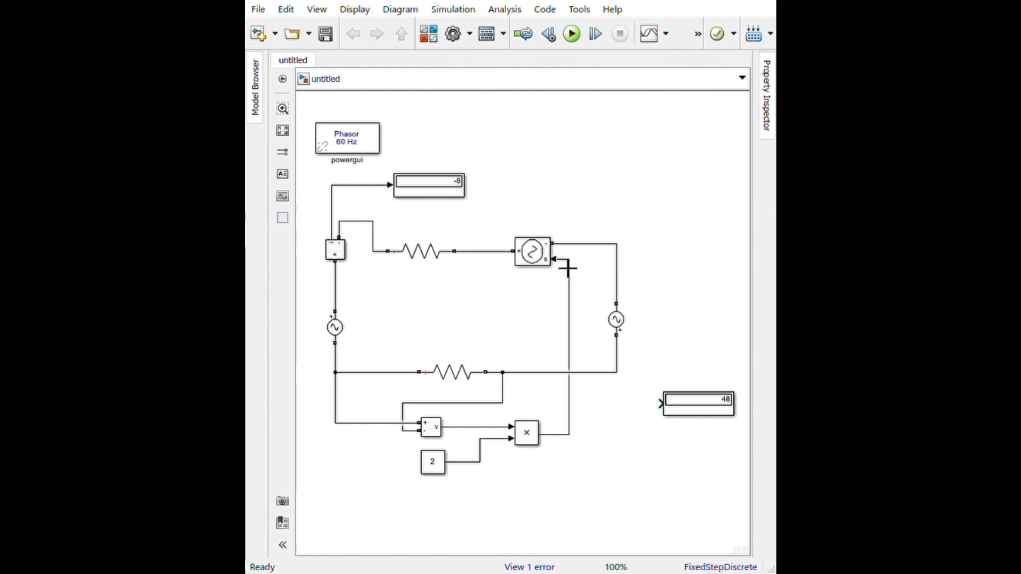
{"action": "left_click", "coordinate": [686, 401]}
{"action": "left_click_drag", "start_coordinate": [693, 411], "coordinate": [625, 414]}
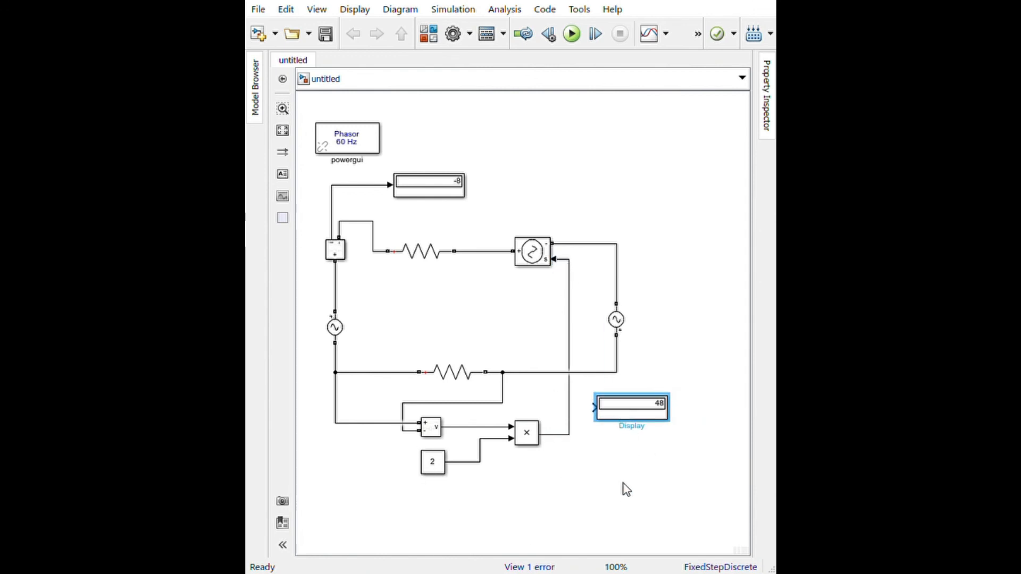
{"action": "left_click", "coordinate": [441, 435]}
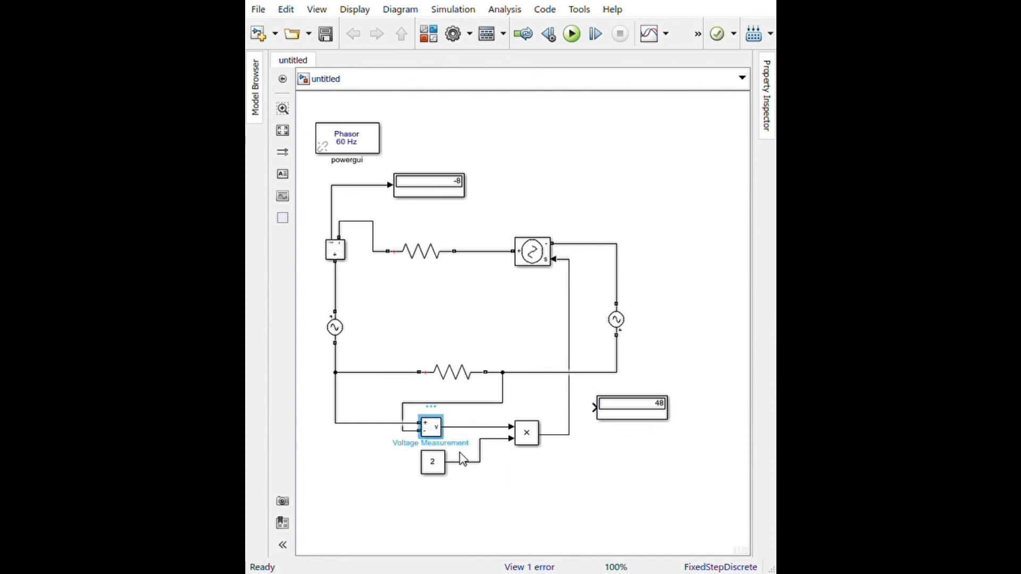
{"action": "left_click", "coordinate": [526, 433]}
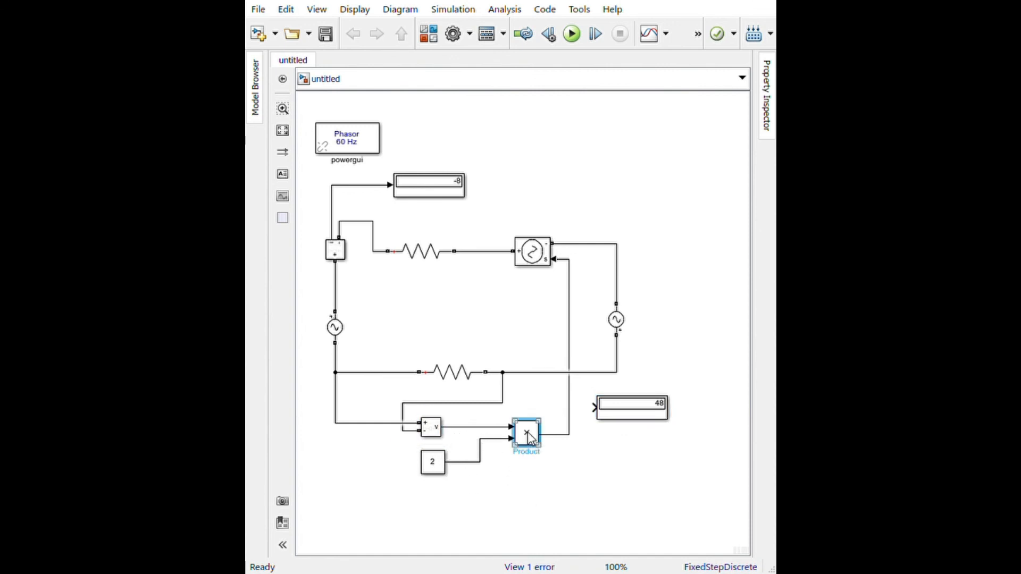
{"action": "left_click_drag", "start_coordinate": [595, 408], "coordinate": [494, 427]}
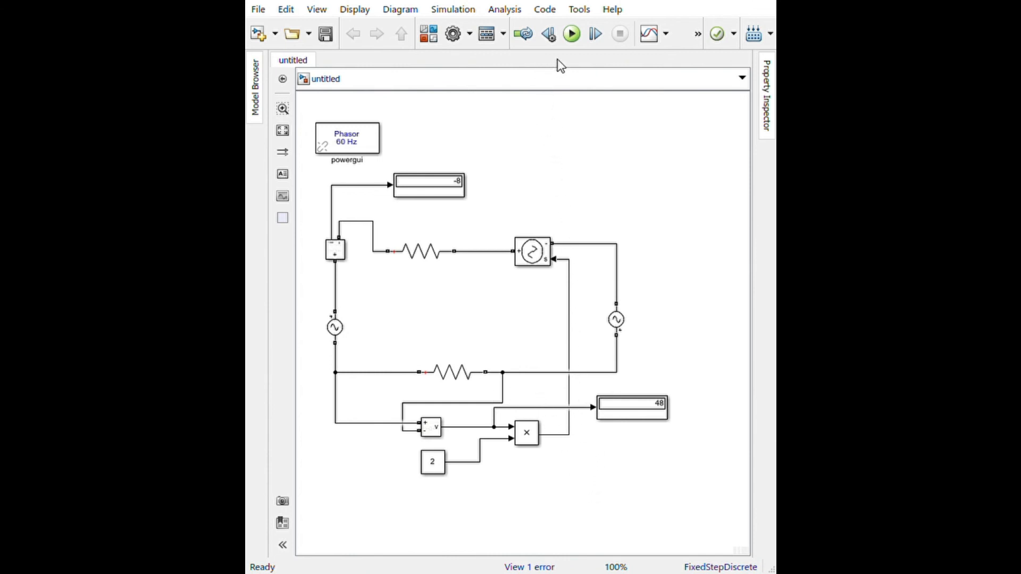
- Run the simulation and check the current and voltage readings on the two Displays
{"action": "left_click", "coordinate": [572, 34]}
{"action": "left_click", "coordinate": [460, 181]}
{"action": "left_click", "coordinate": [467, 164]}
{"action": "left_click", "coordinate": [661, 413]}
{"action": "left_click", "coordinate": [627, 444]}
{"action": "double_click", "coordinate": [335, 327]}
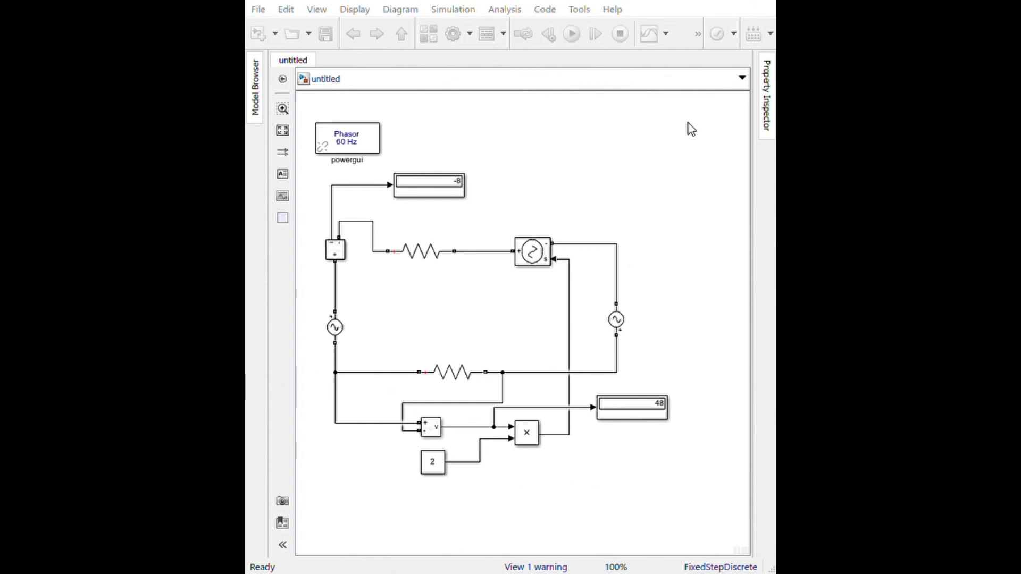
{"action": "left_click", "coordinate": [681, 137]}
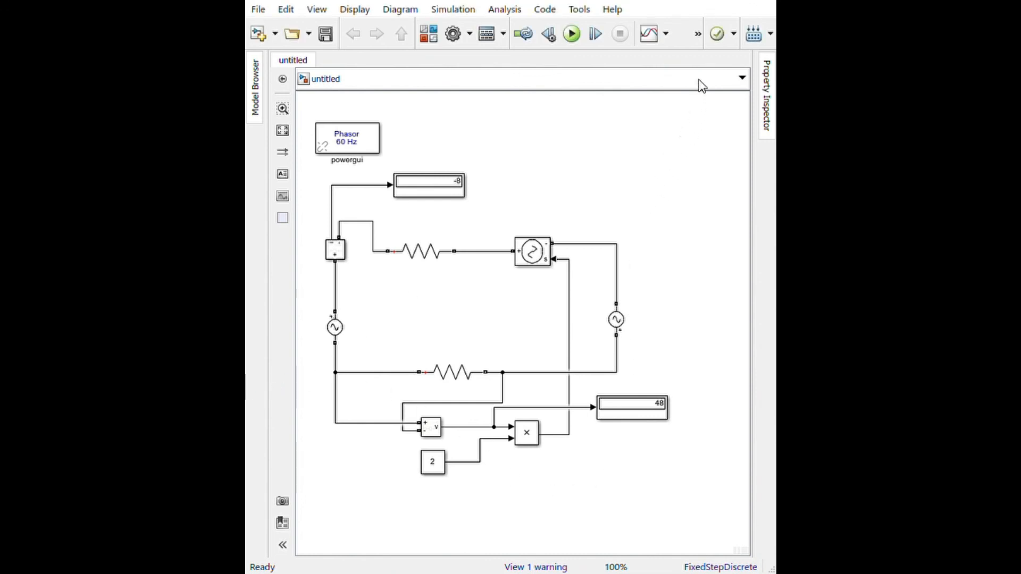